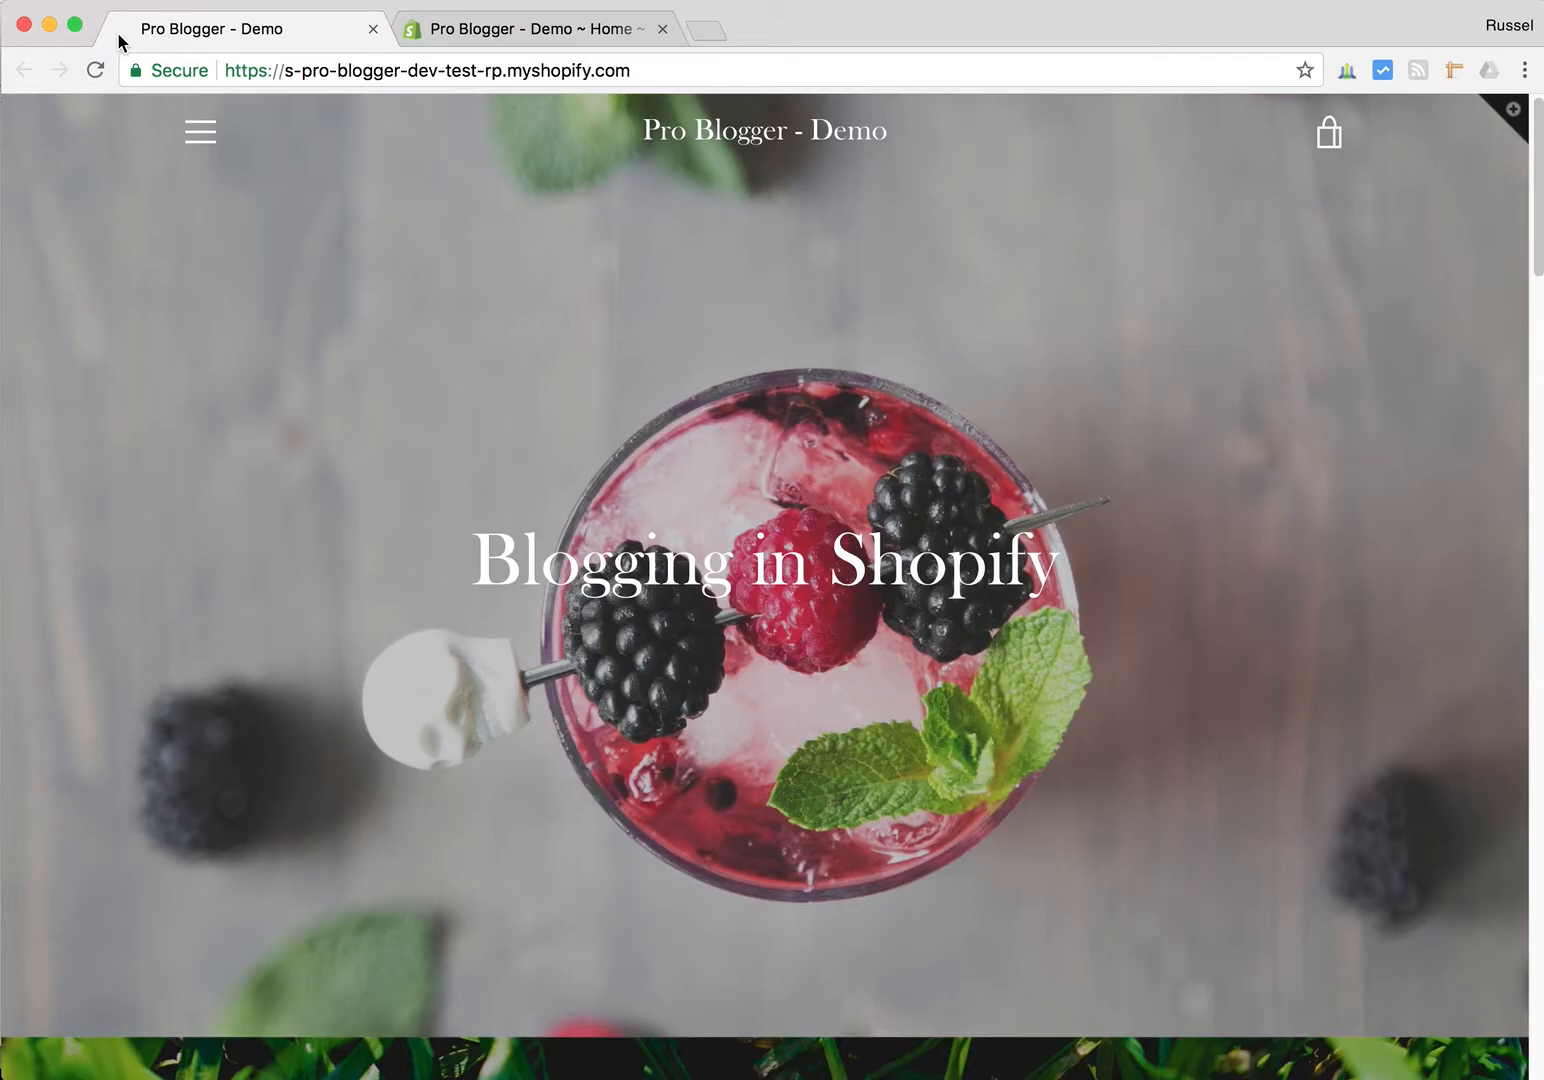
Examine the storefront home page down to the "Why Blogging is Important" section
{"action": "scroll", "coordinate": [189, 405], "scroll_direction": "down", "scroll_amount": 9}
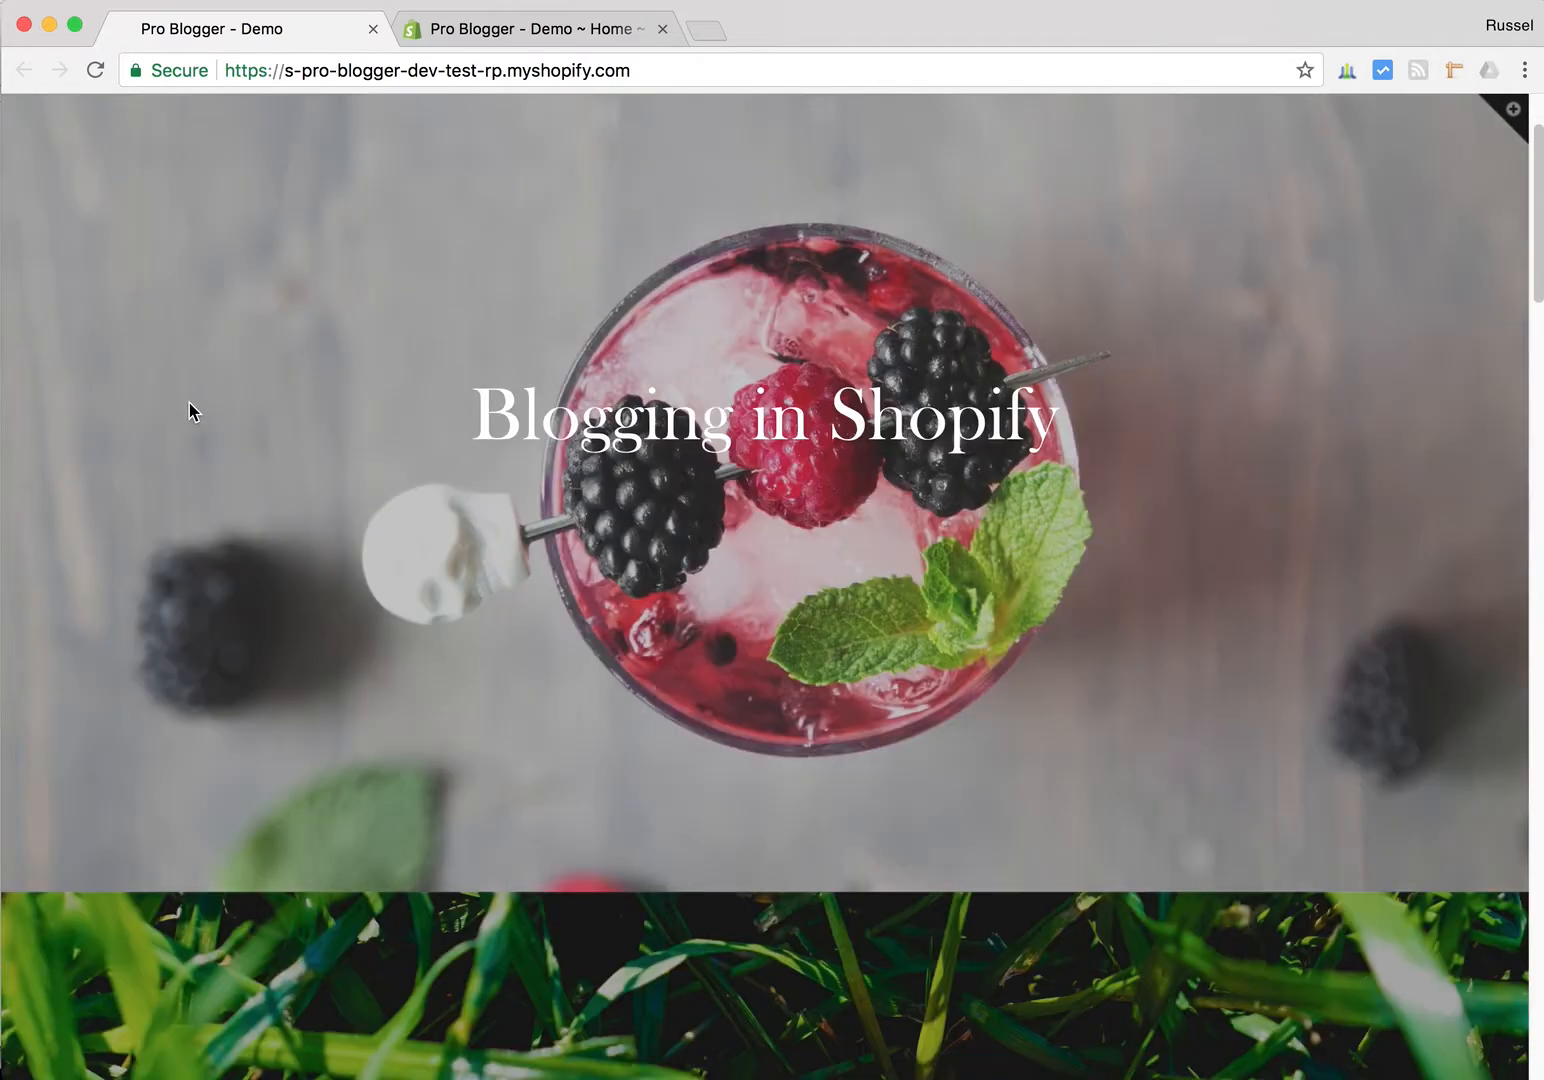
{"action": "scroll", "coordinate": [189, 402], "scroll_direction": "down", "scroll_amount": 2}
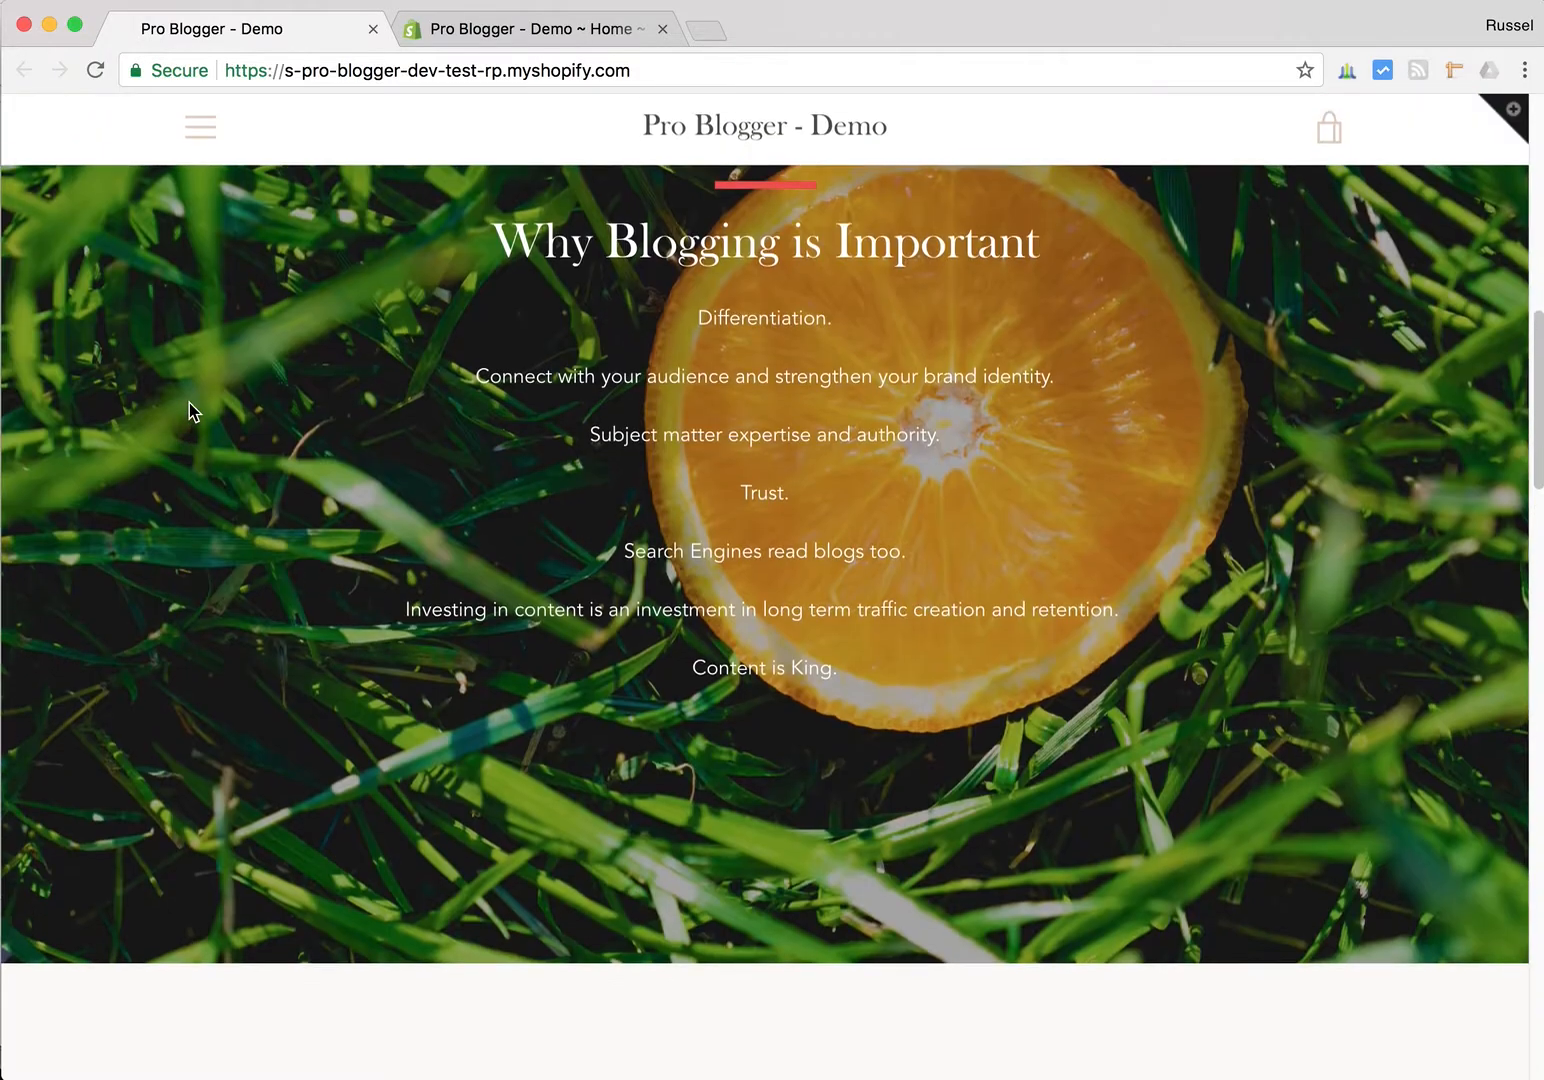
{"action": "scroll", "coordinate": [189, 402], "scroll_direction": "up", "scroll_amount": 1}
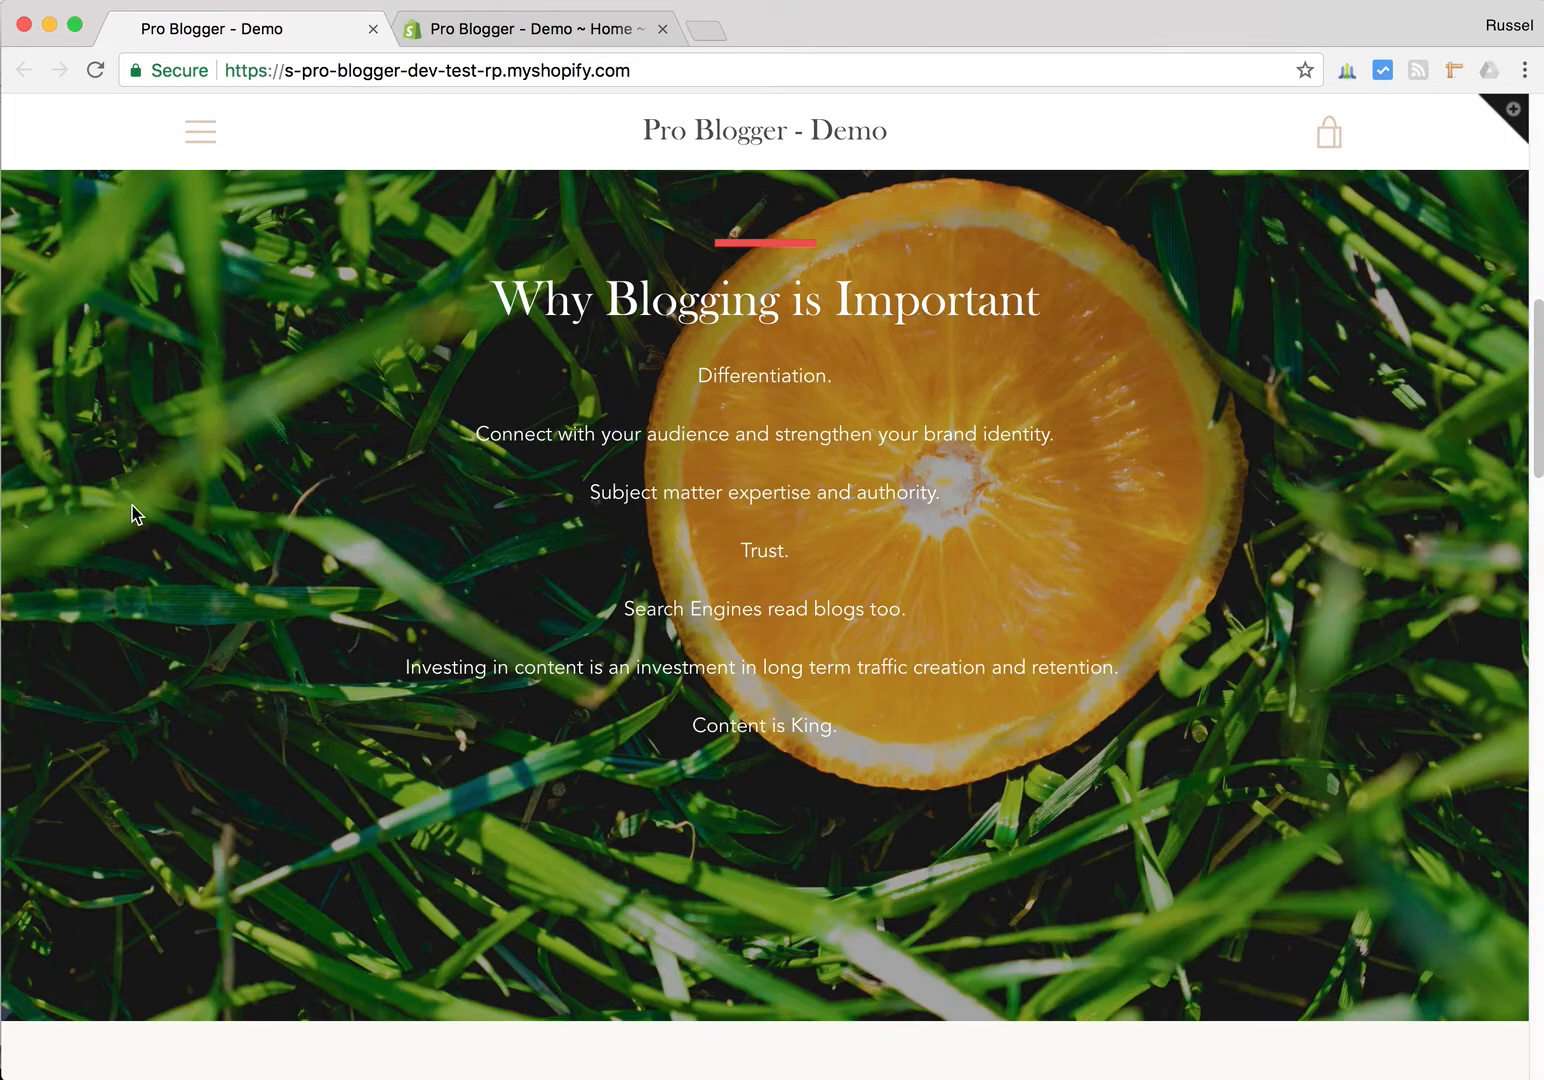
{"action": "scroll", "coordinate": [137, 515], "scroll_direction": "up", "scroll_amount": 1}
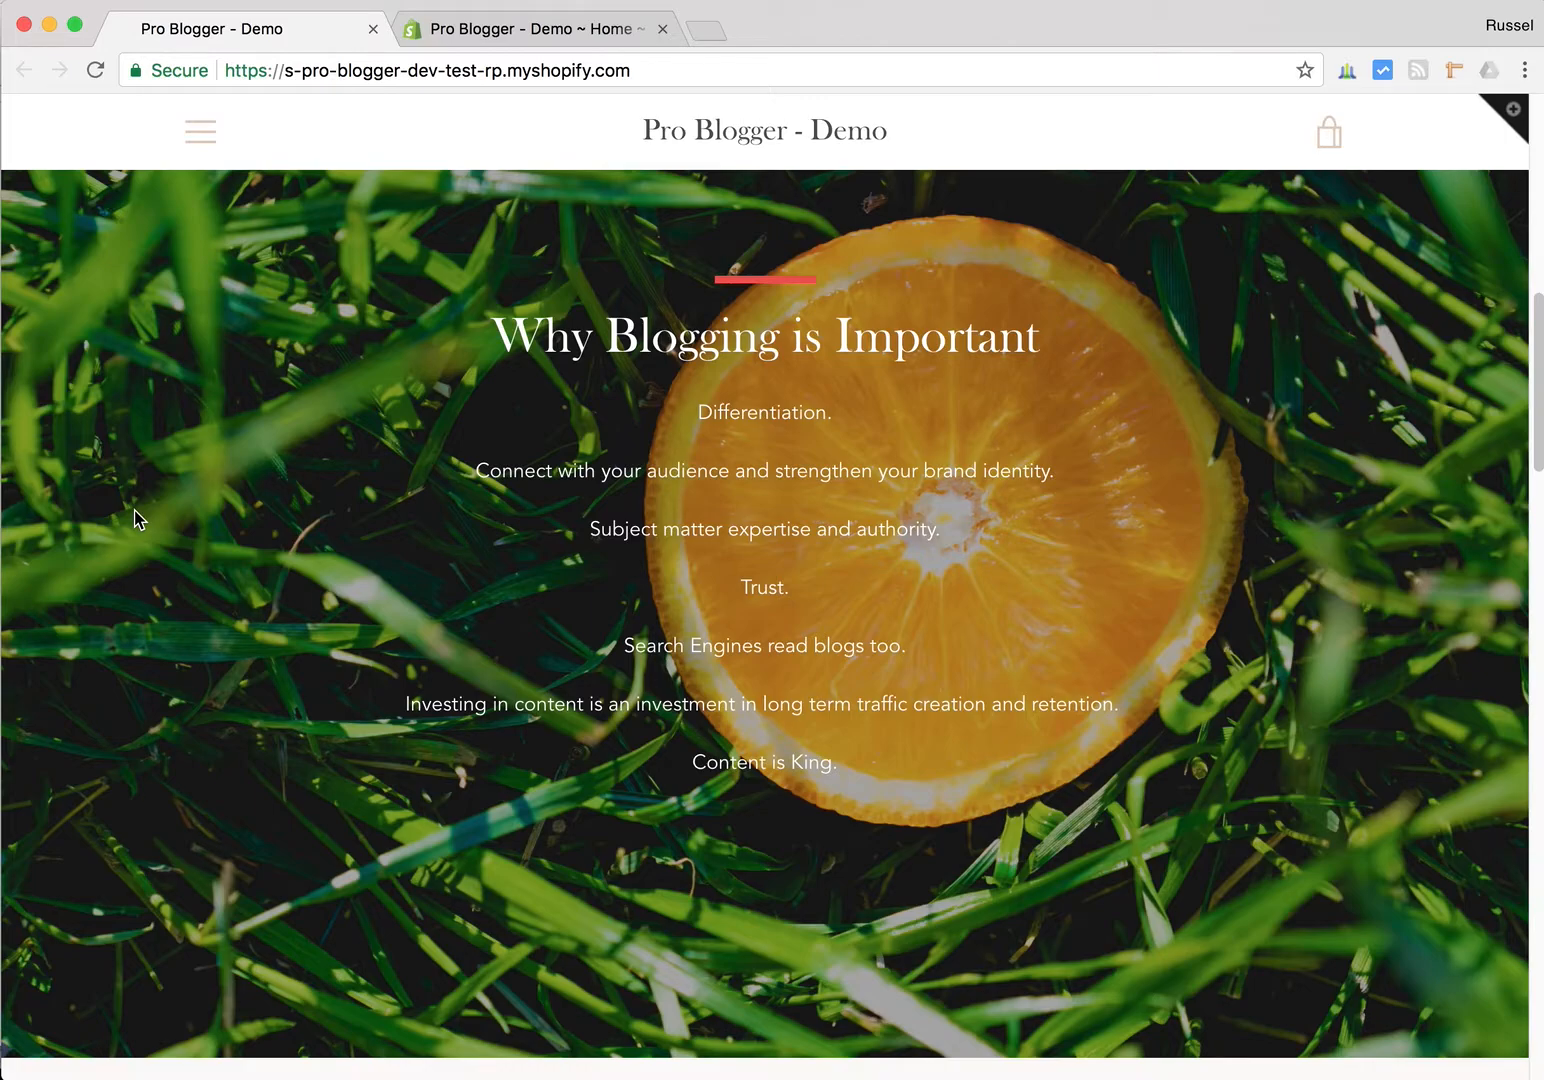
Switch to the Shopify admin and look through the online store's list of blog posts
{"action": "left_click", "coordinate": [534, 36]}
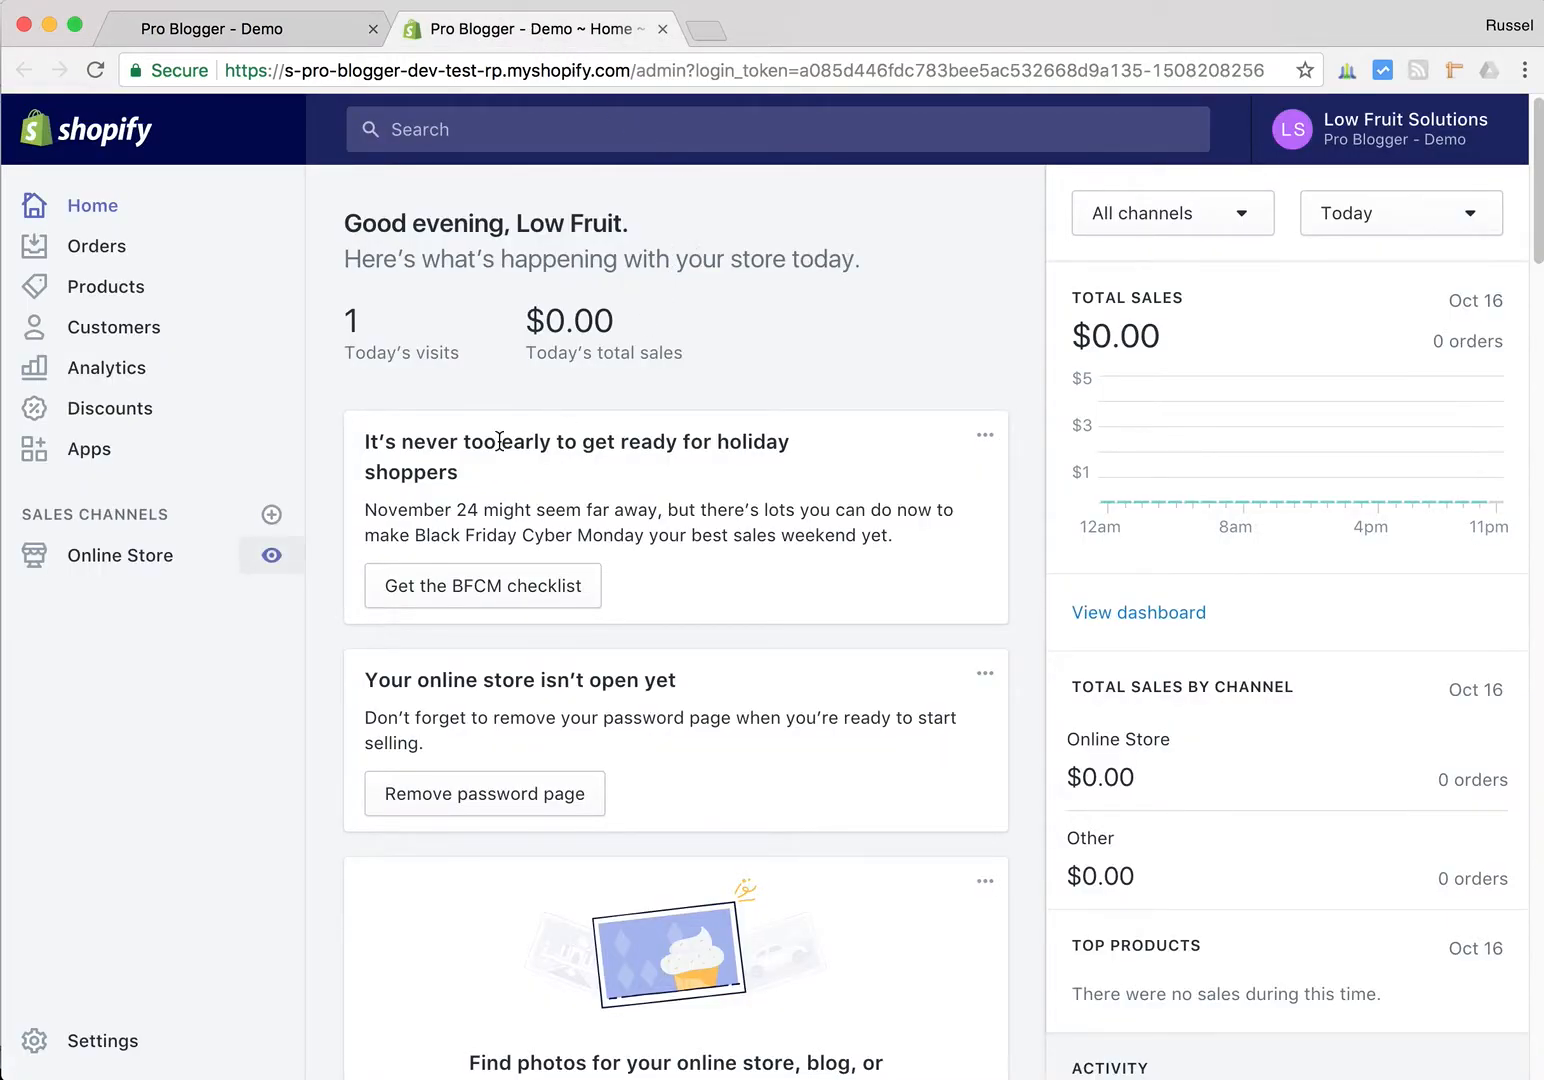
{"action": "left_click", "coordinate": [138, 560]}
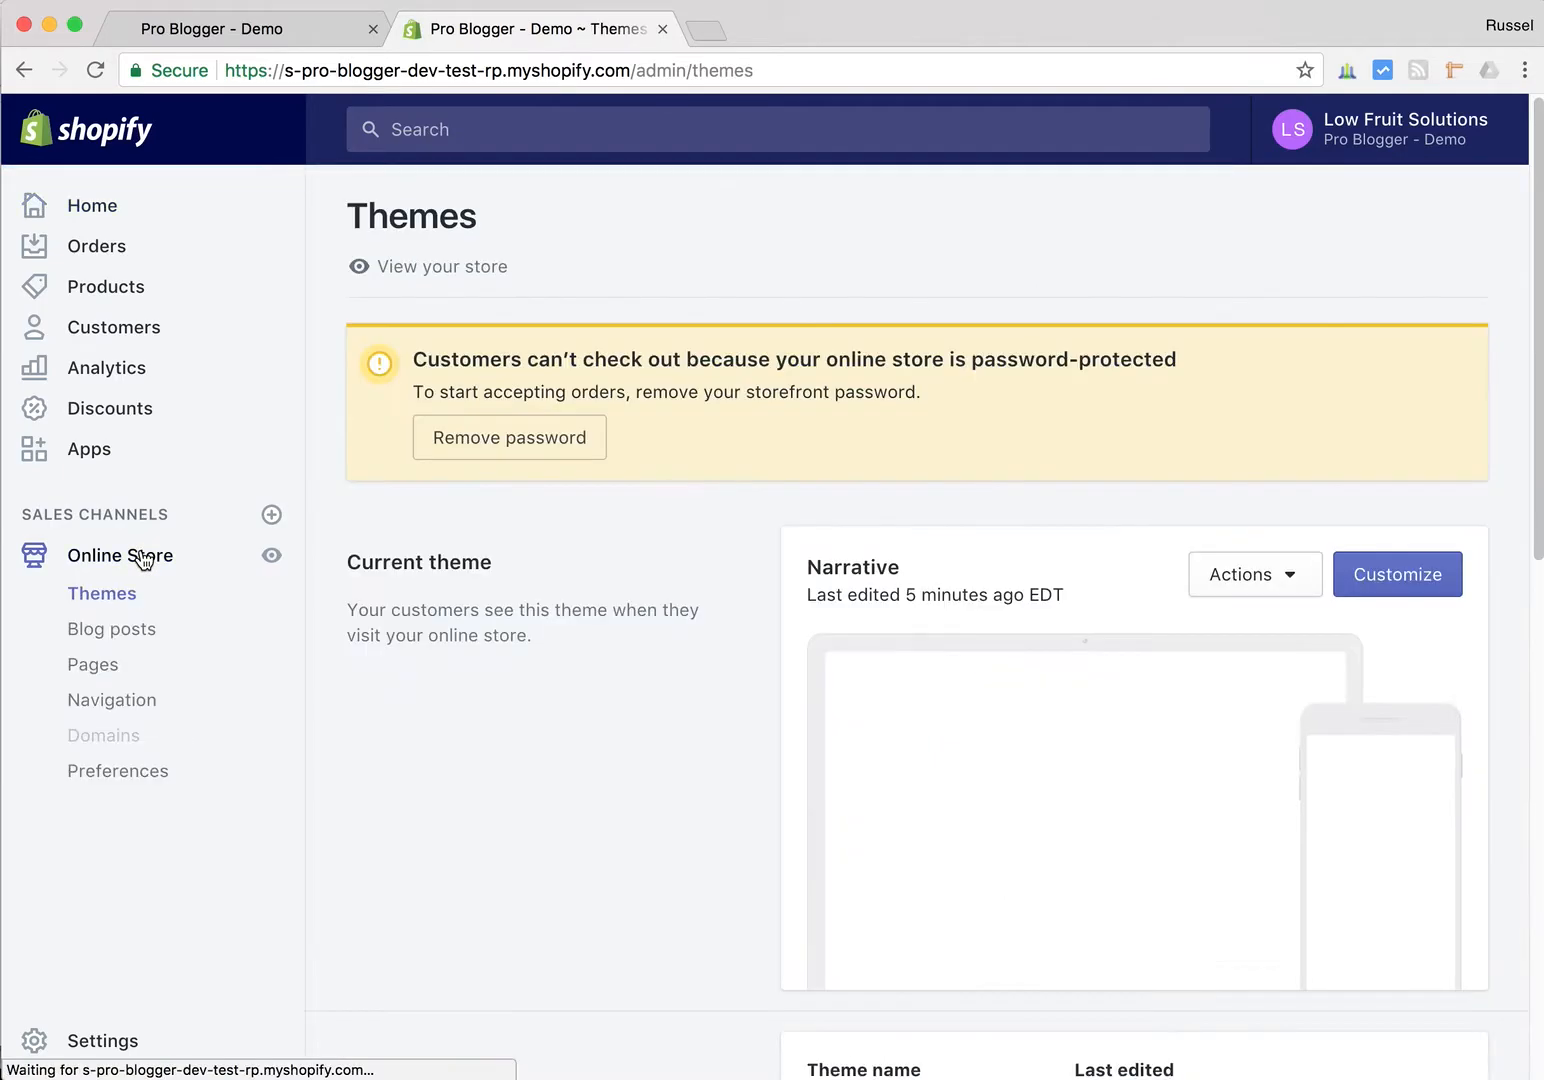
{"action": "left_click", "coordinate": [121, 632]}
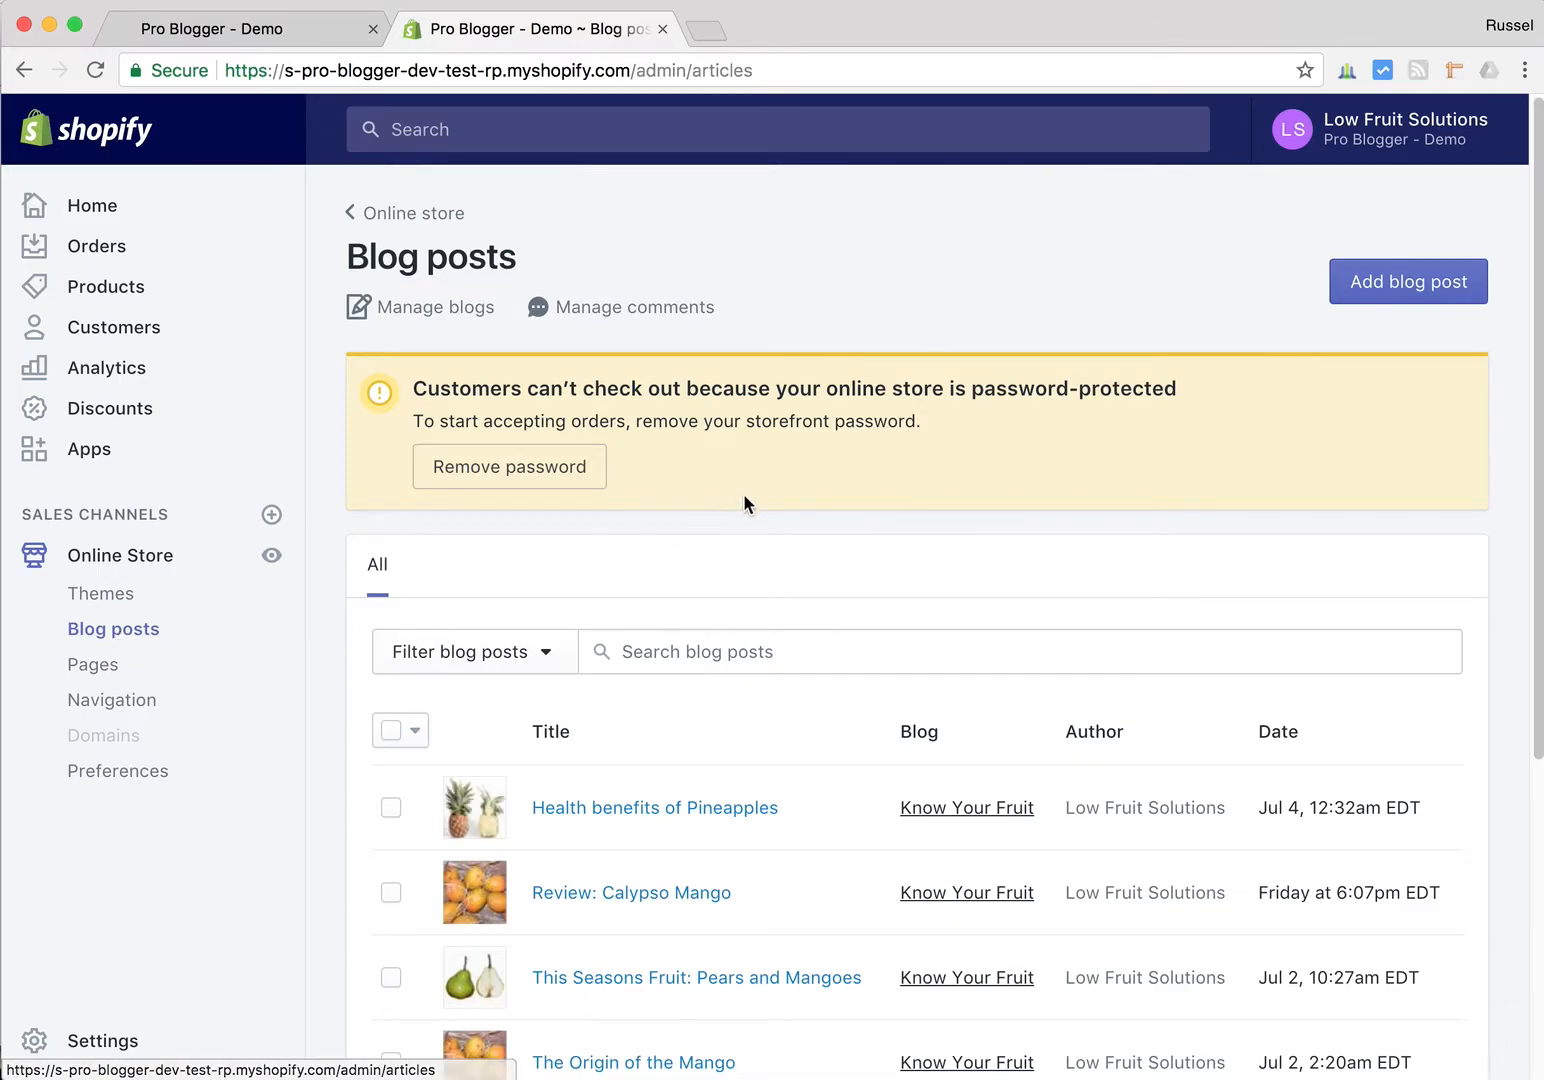
{"action": "scroll", "coordinate": [799, 514], "scroll_direction": "down", "scroll_amount": 3}
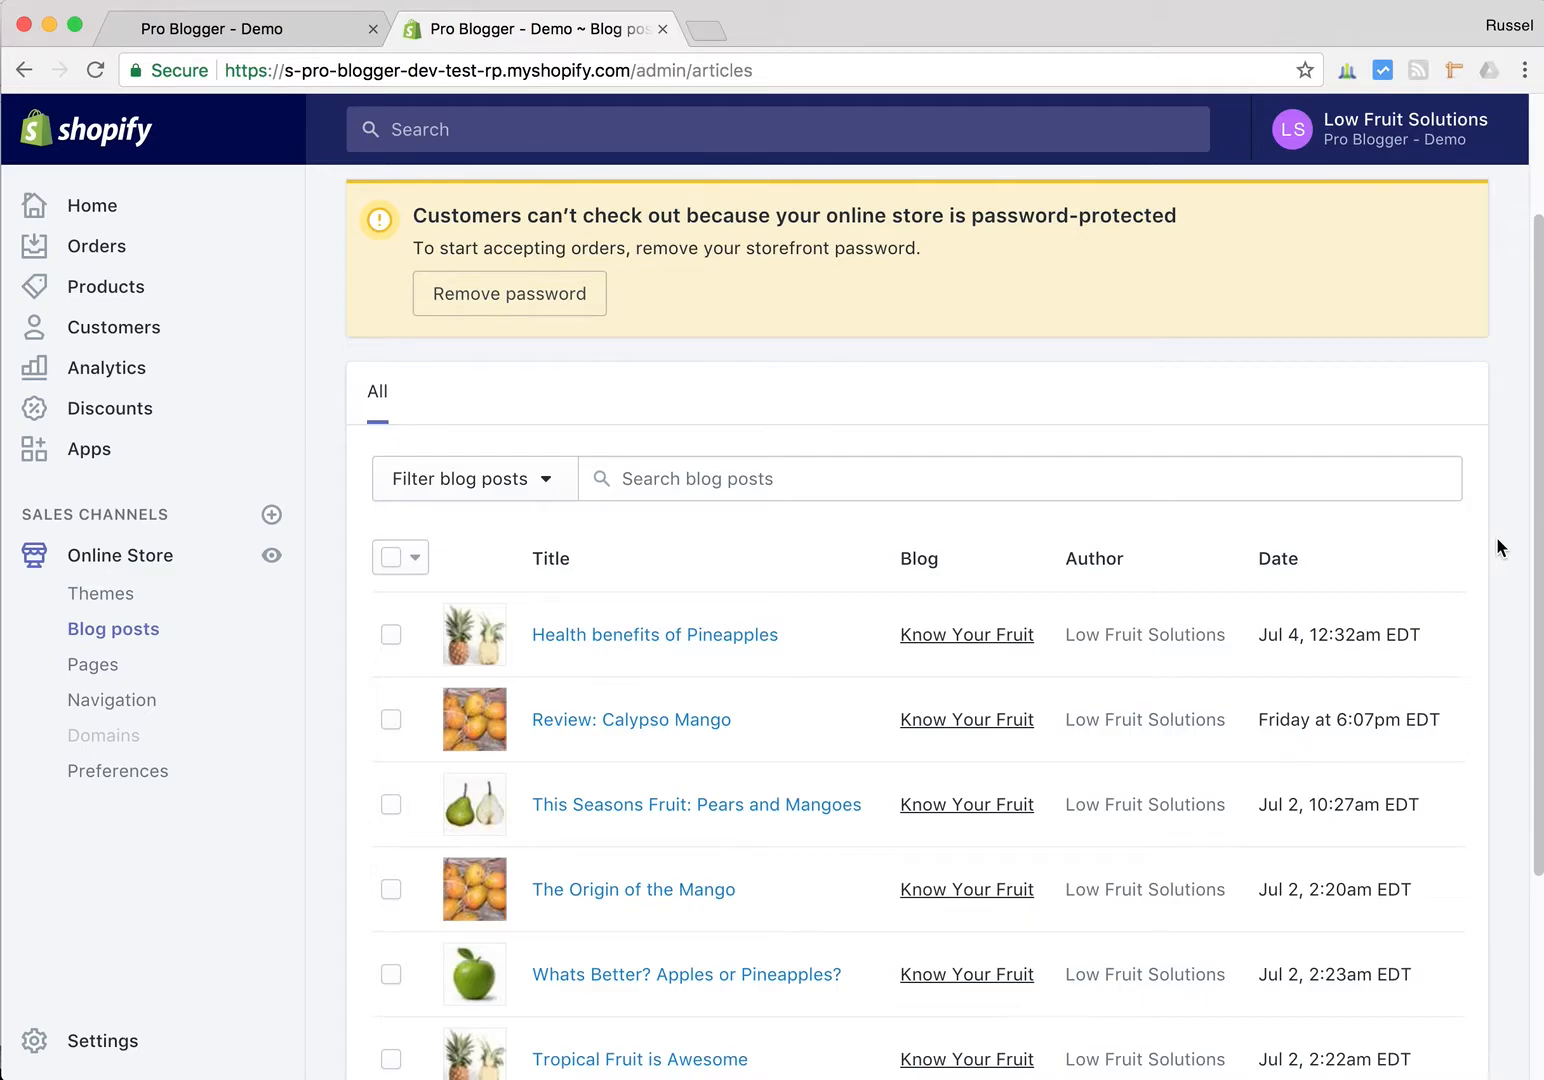
{"action": "scroll", "coordinate": [1498, 545], "scroll_direction": "up", "scroll_amount": 3}
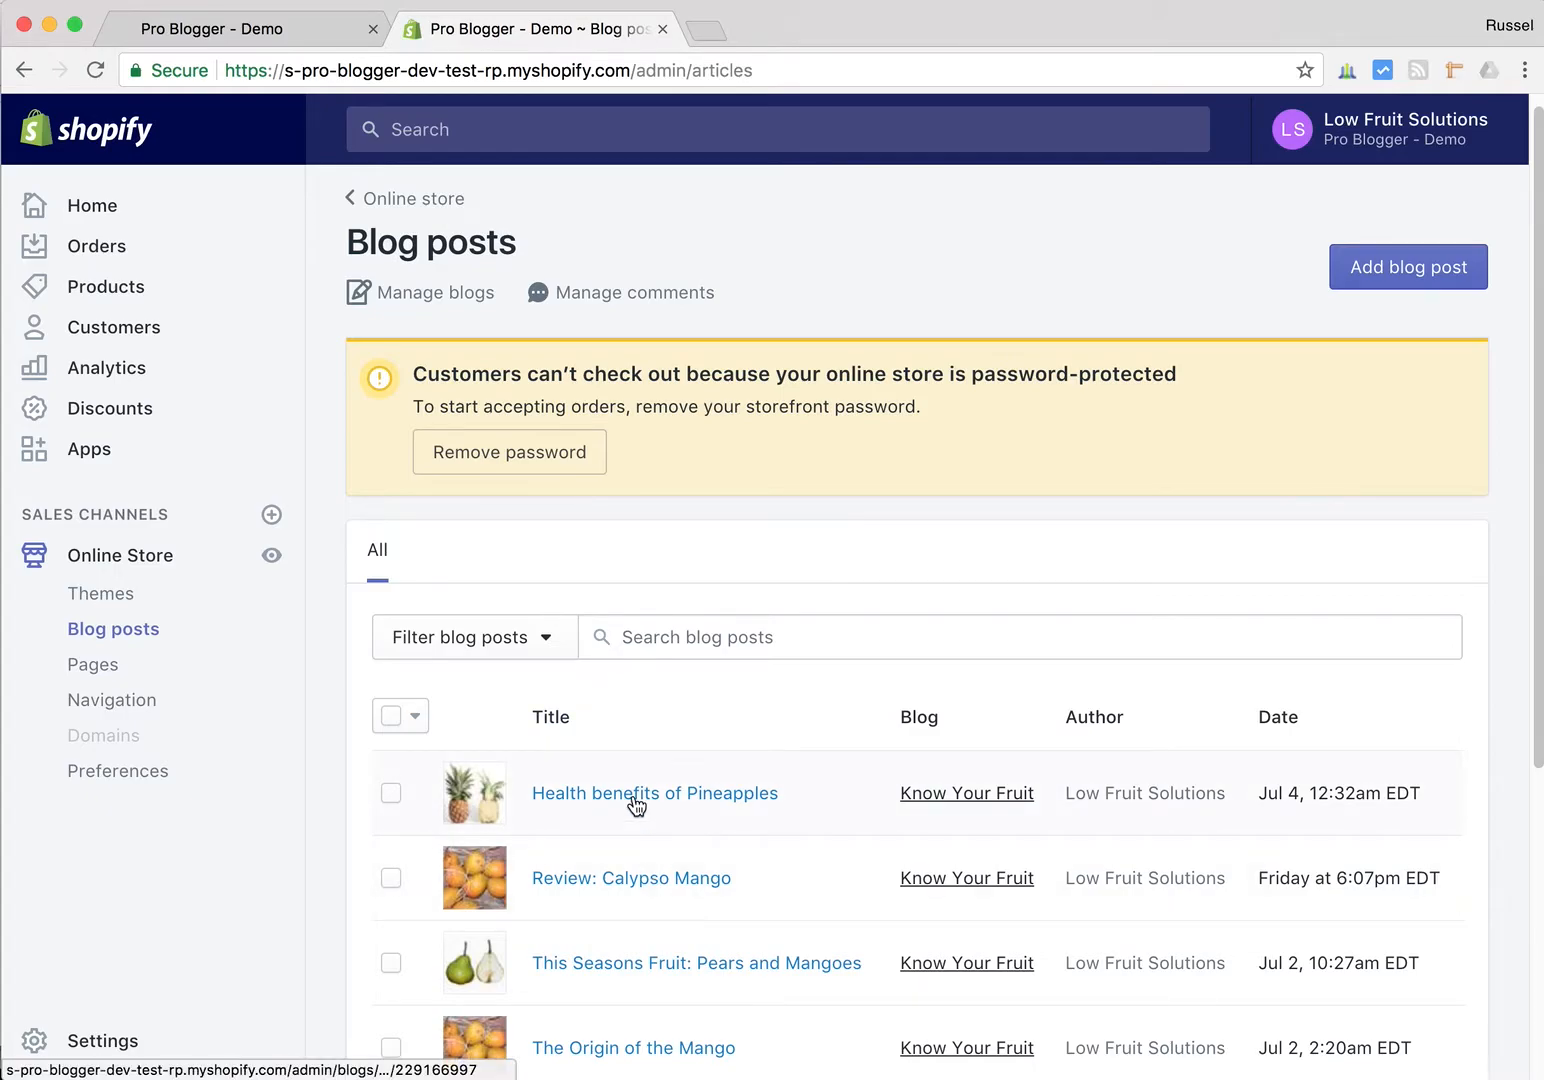
Go to the management of blogs and open the "Know Your Fruit" blog with its title field active
{"action": "left_click", "coordinate": [423, 300]}
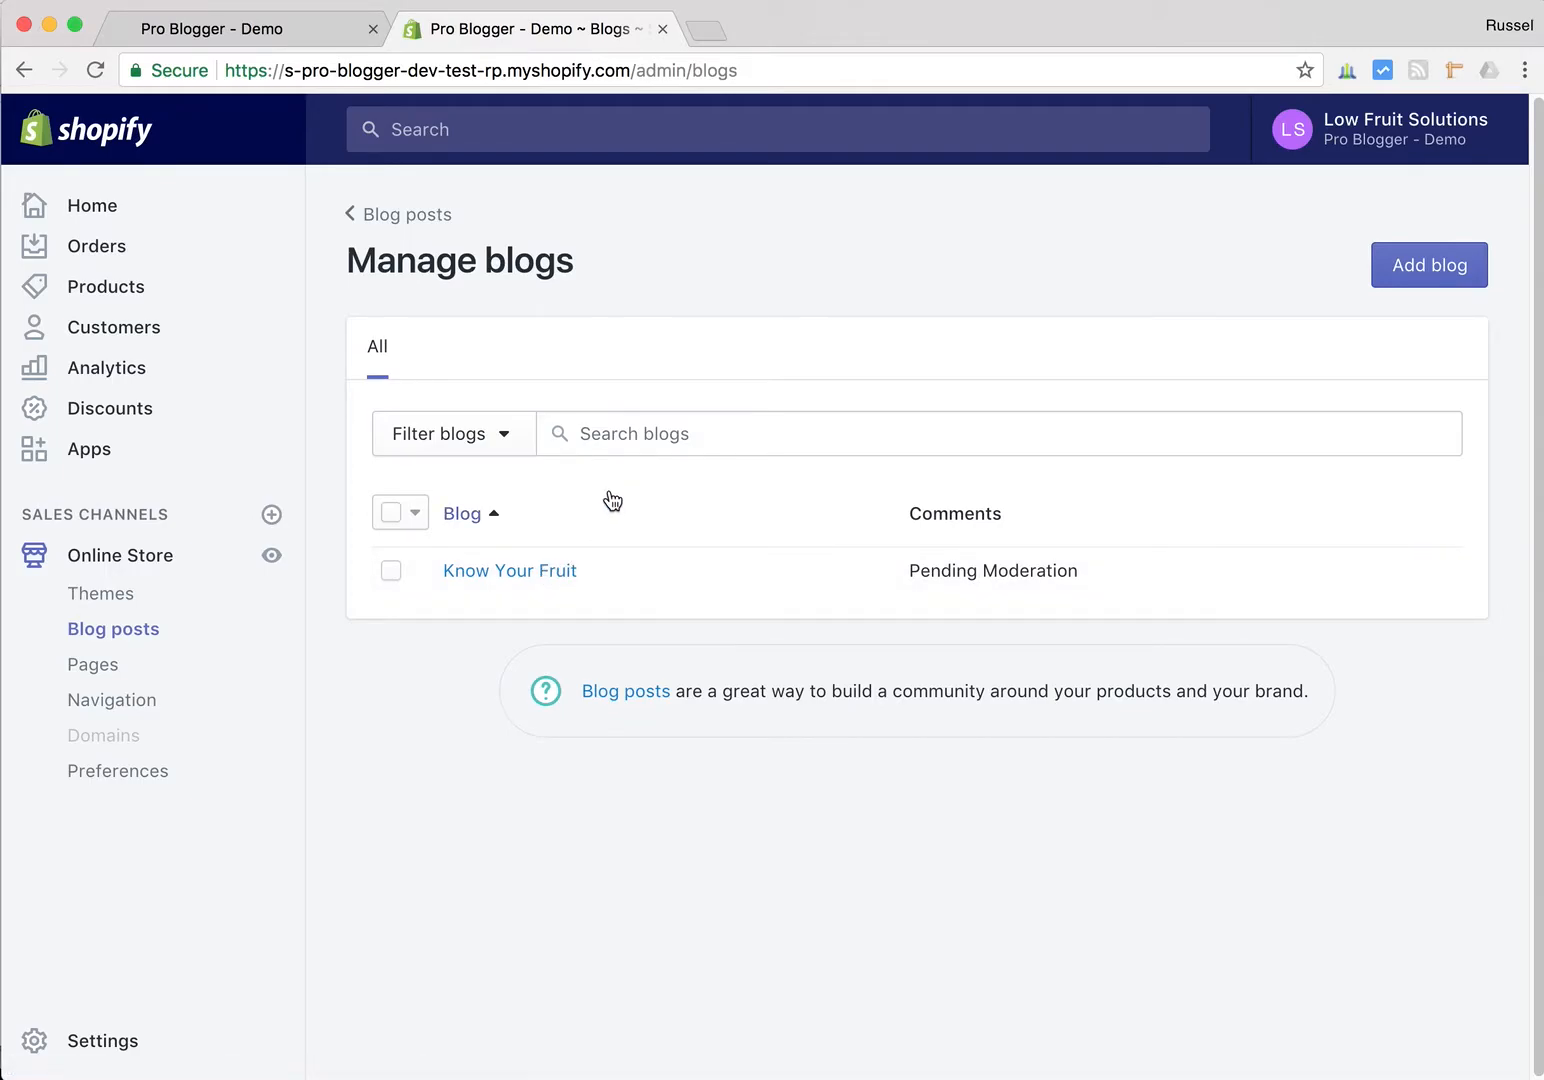
{"action": "left_click", "coordinate": [486, 573]}
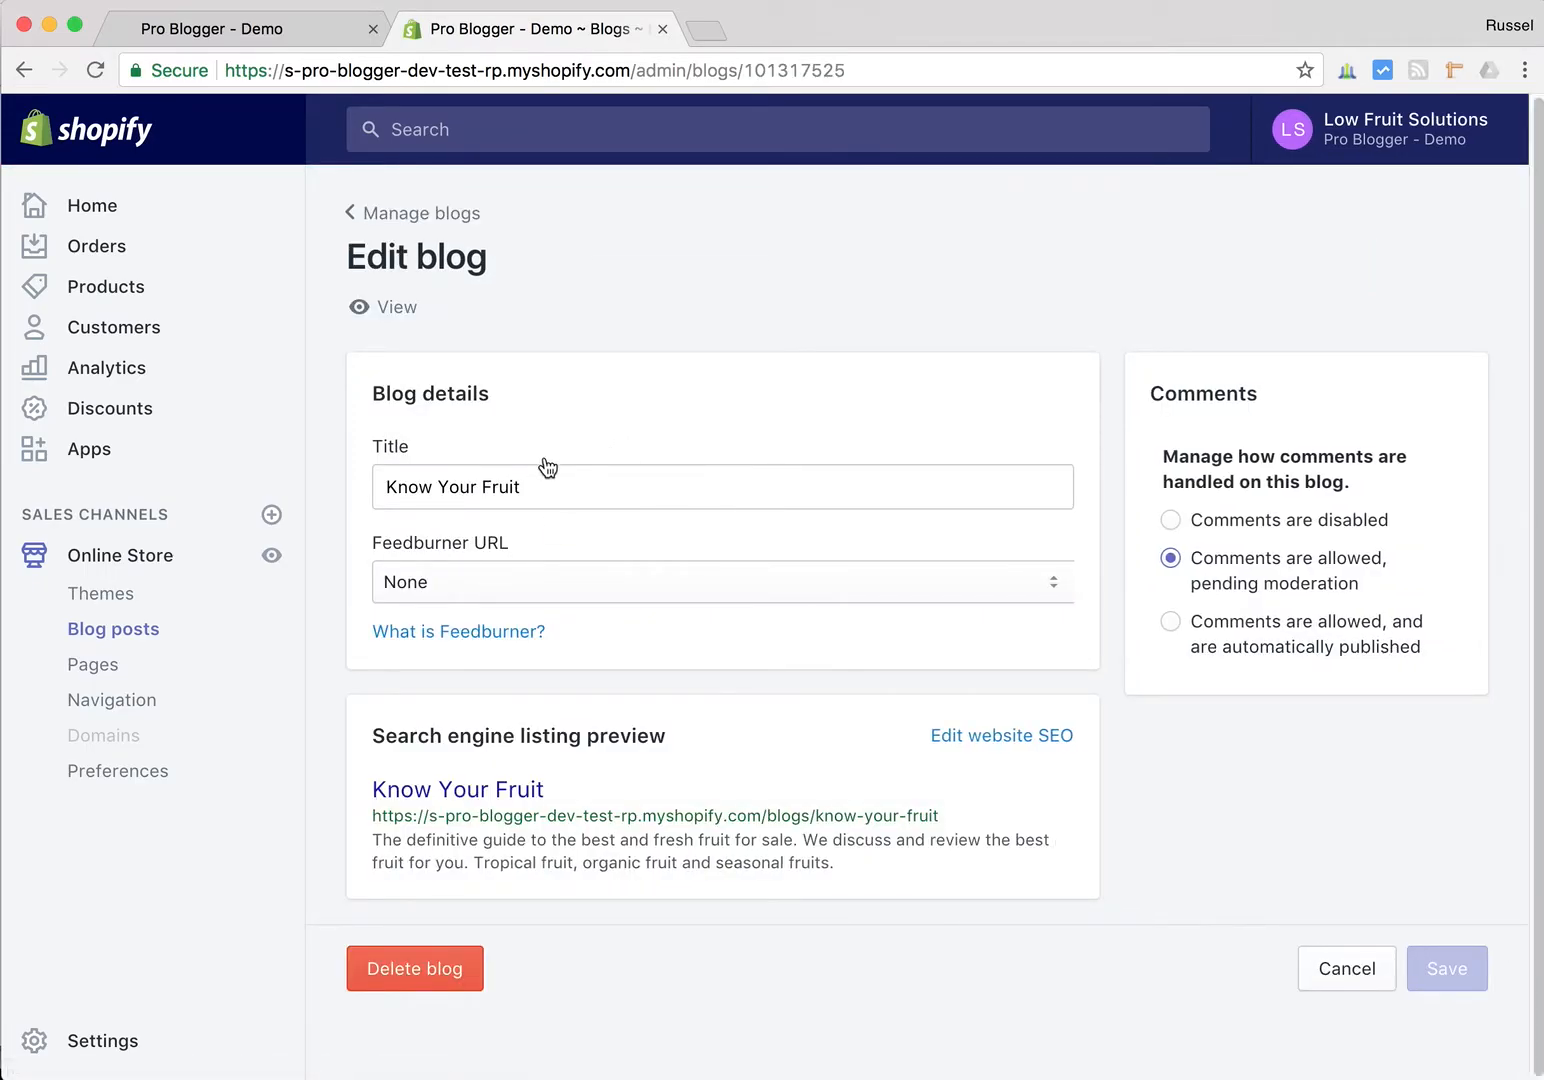
{"action": "left_click", "coordinate": [555, 487]}
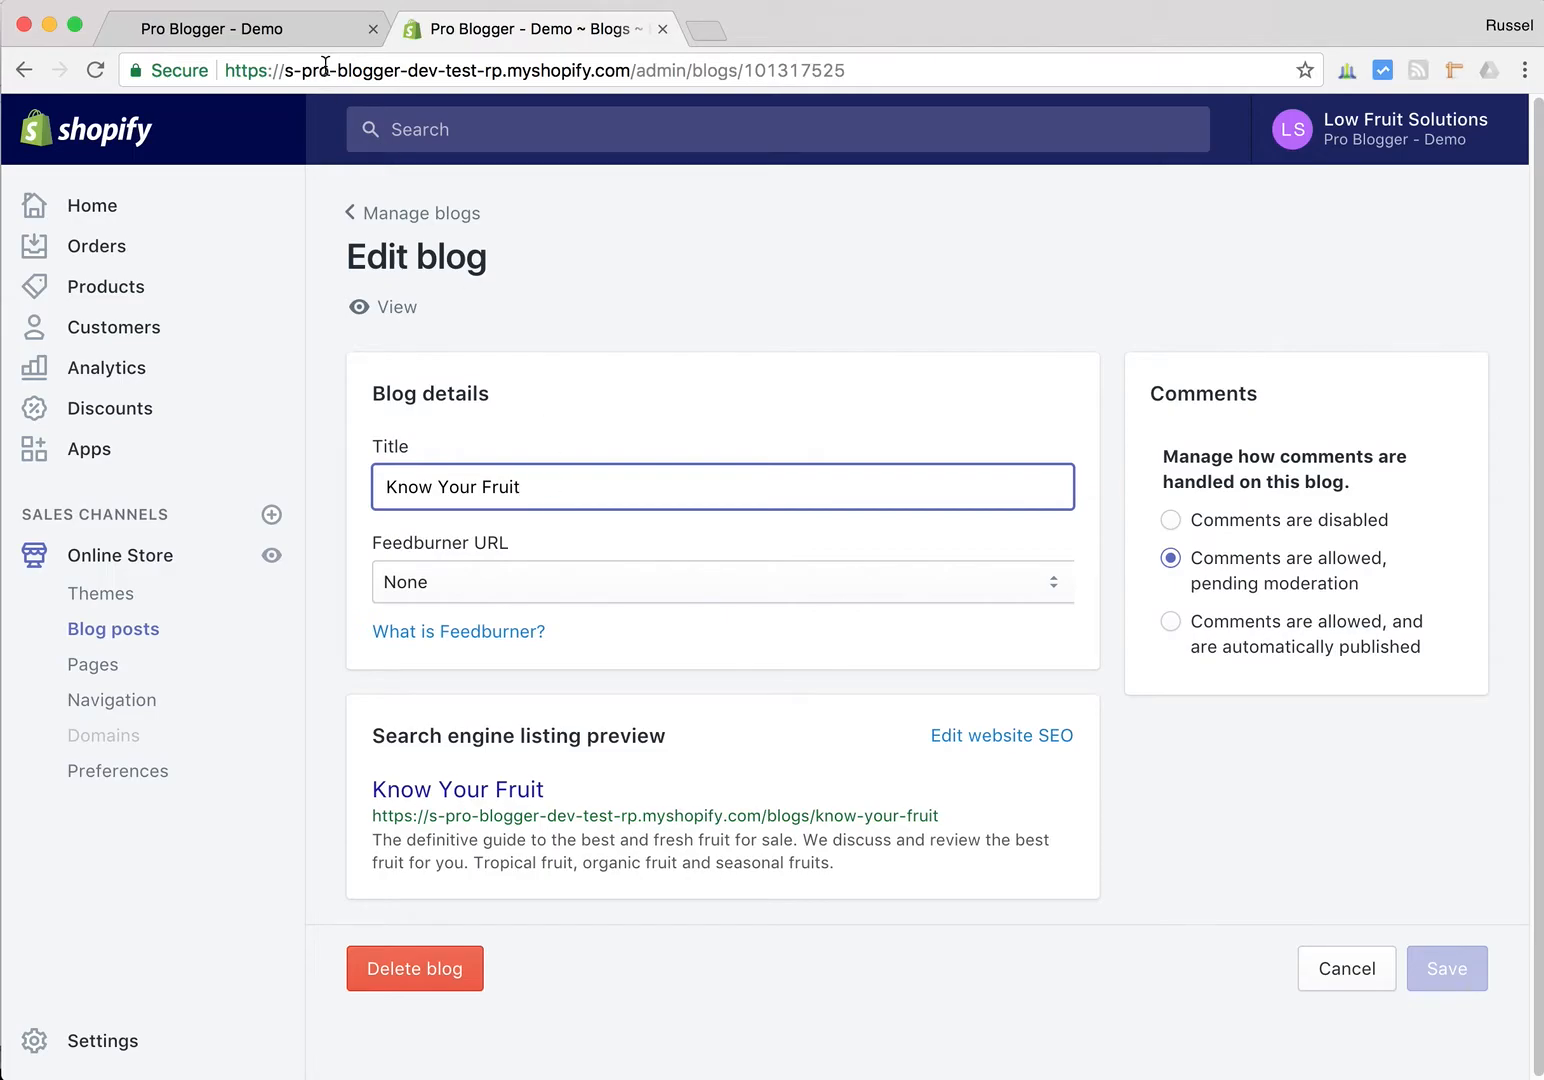
On the storefront, open the "Health benefits of Pineapples" article and highlight the blog handle "know-your-fruit" in its web address
{"action": "left_click", "coordinate": [279, 40]}
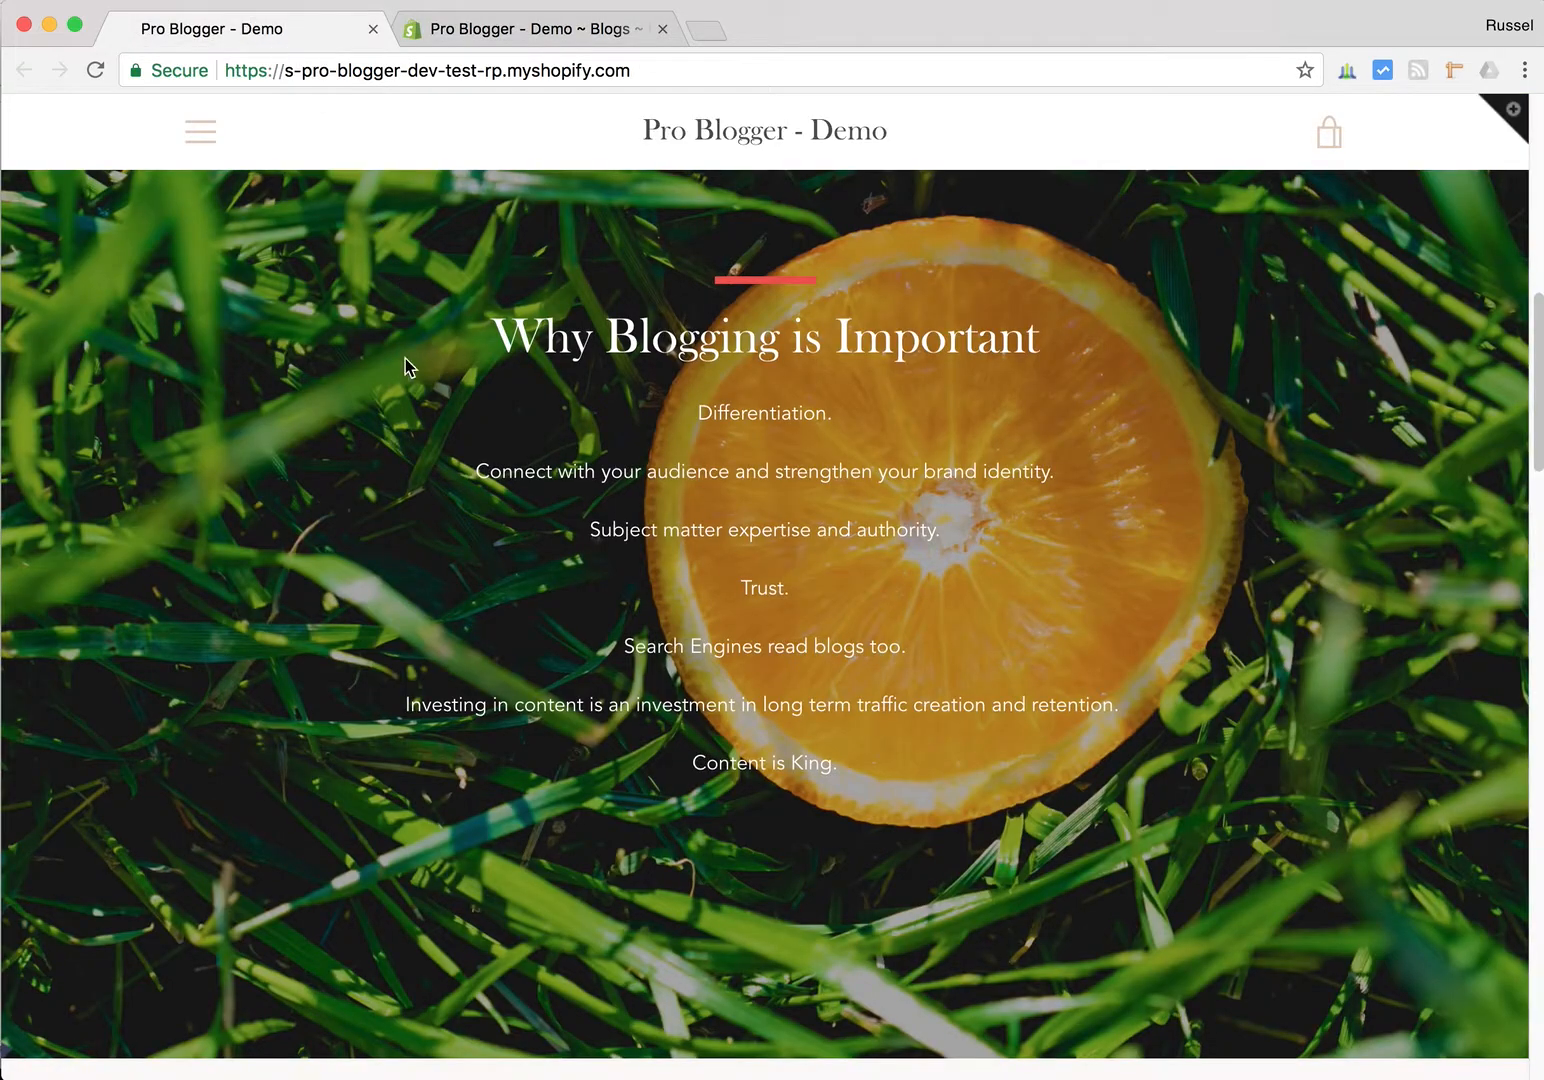
{"action": "scroll", "coordinate": [495, 510], "scroll_direction": "down", "scroll_amount": 10}
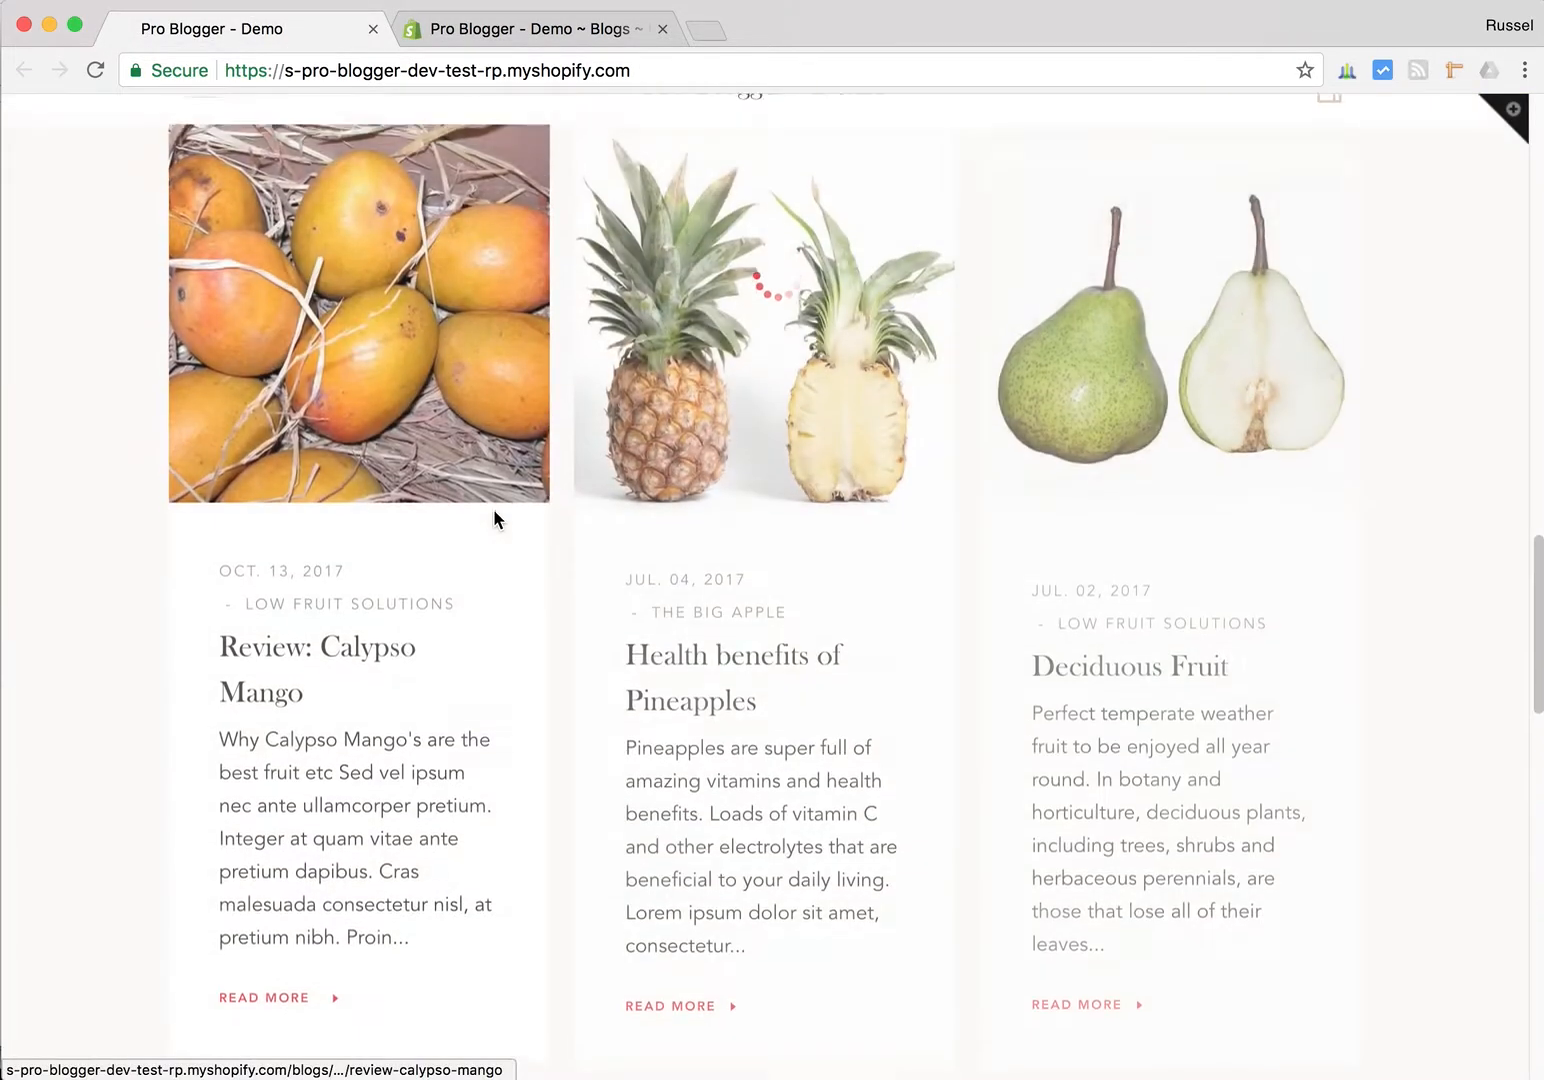
{"action": "left_click", "coordinate": [789, 684]}
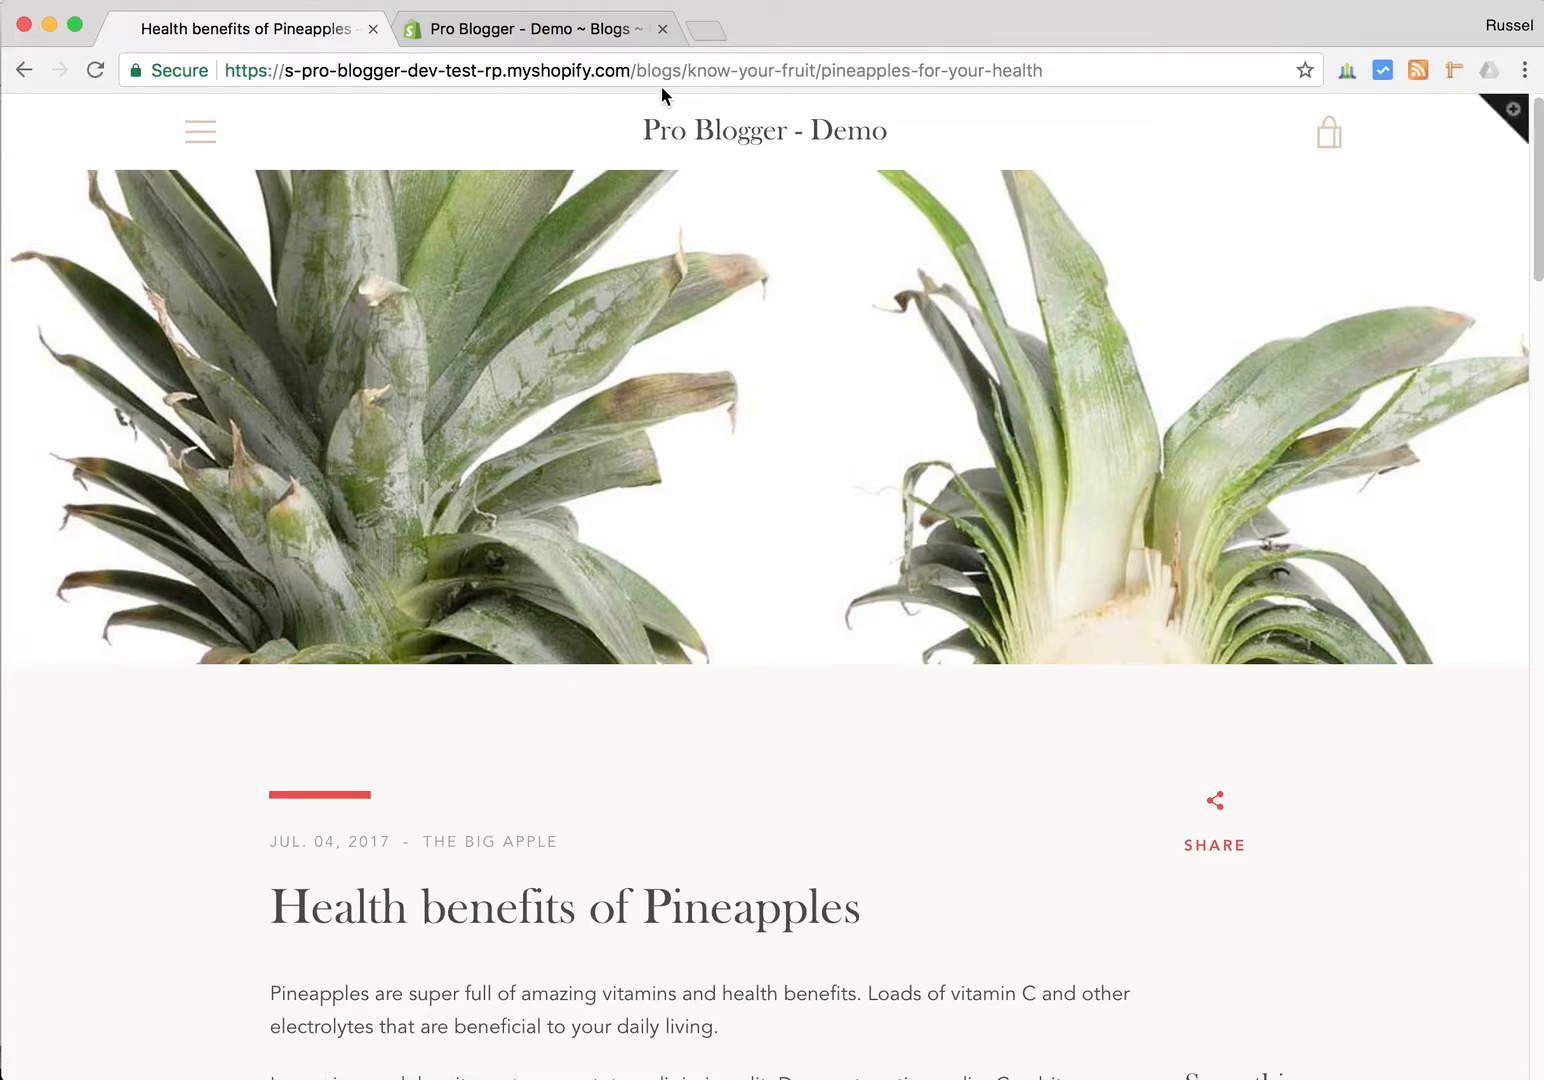
{"action": "left_click_drag", "start_coordinate": [632, 67], "coordinate": [815, 68]}
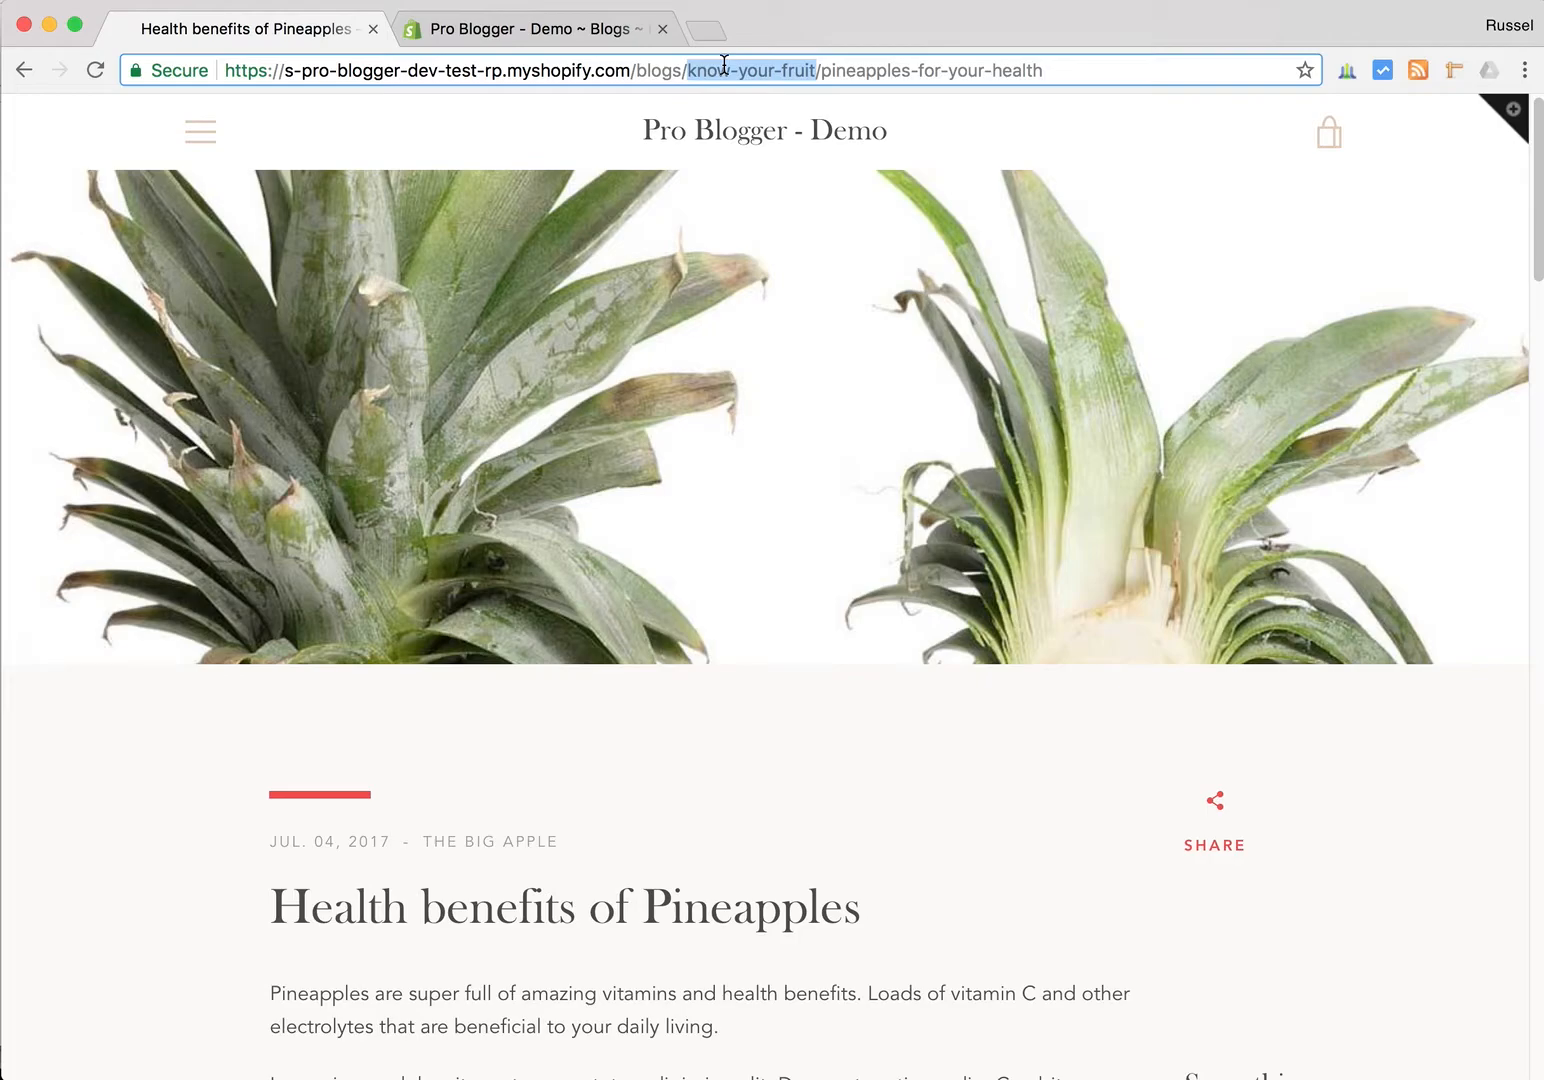
Back in the admin, expand the Know Your Fruit blog's website SEO settings and examine its title, page title and meta description
{"action": "left_click", "coordinate": [495, 36]}
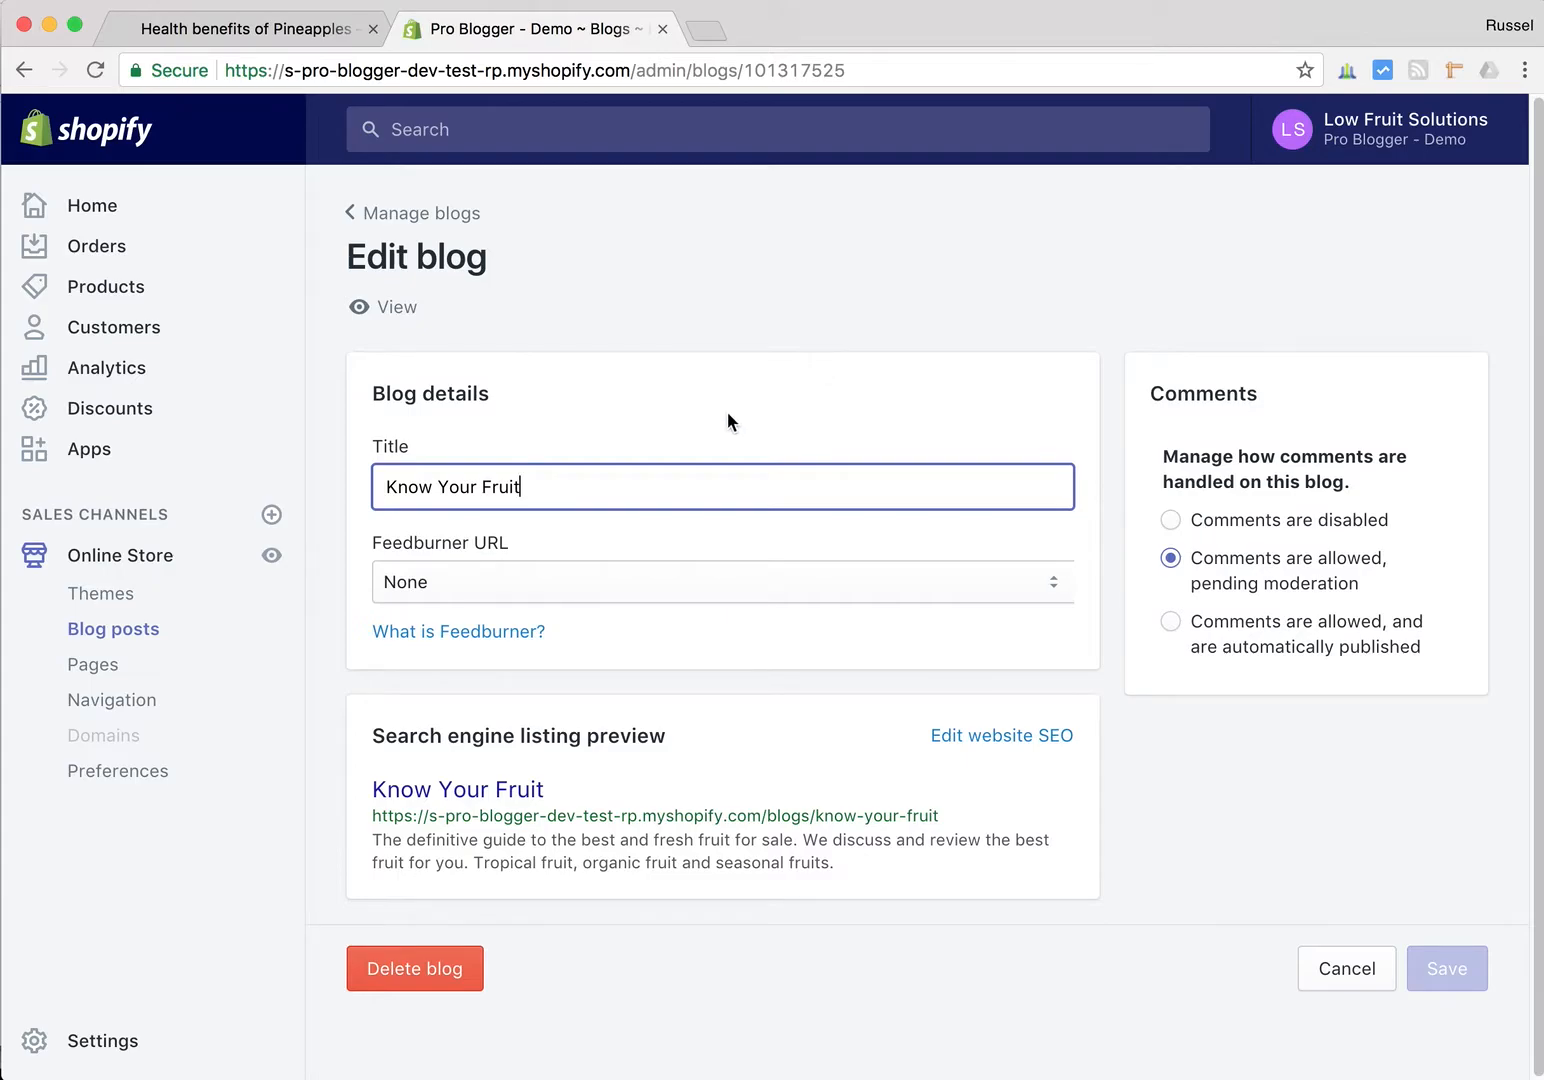
{"action": "left_click_drag", "start_coordinate": [569, 487], "coordinate": [357, 497]}
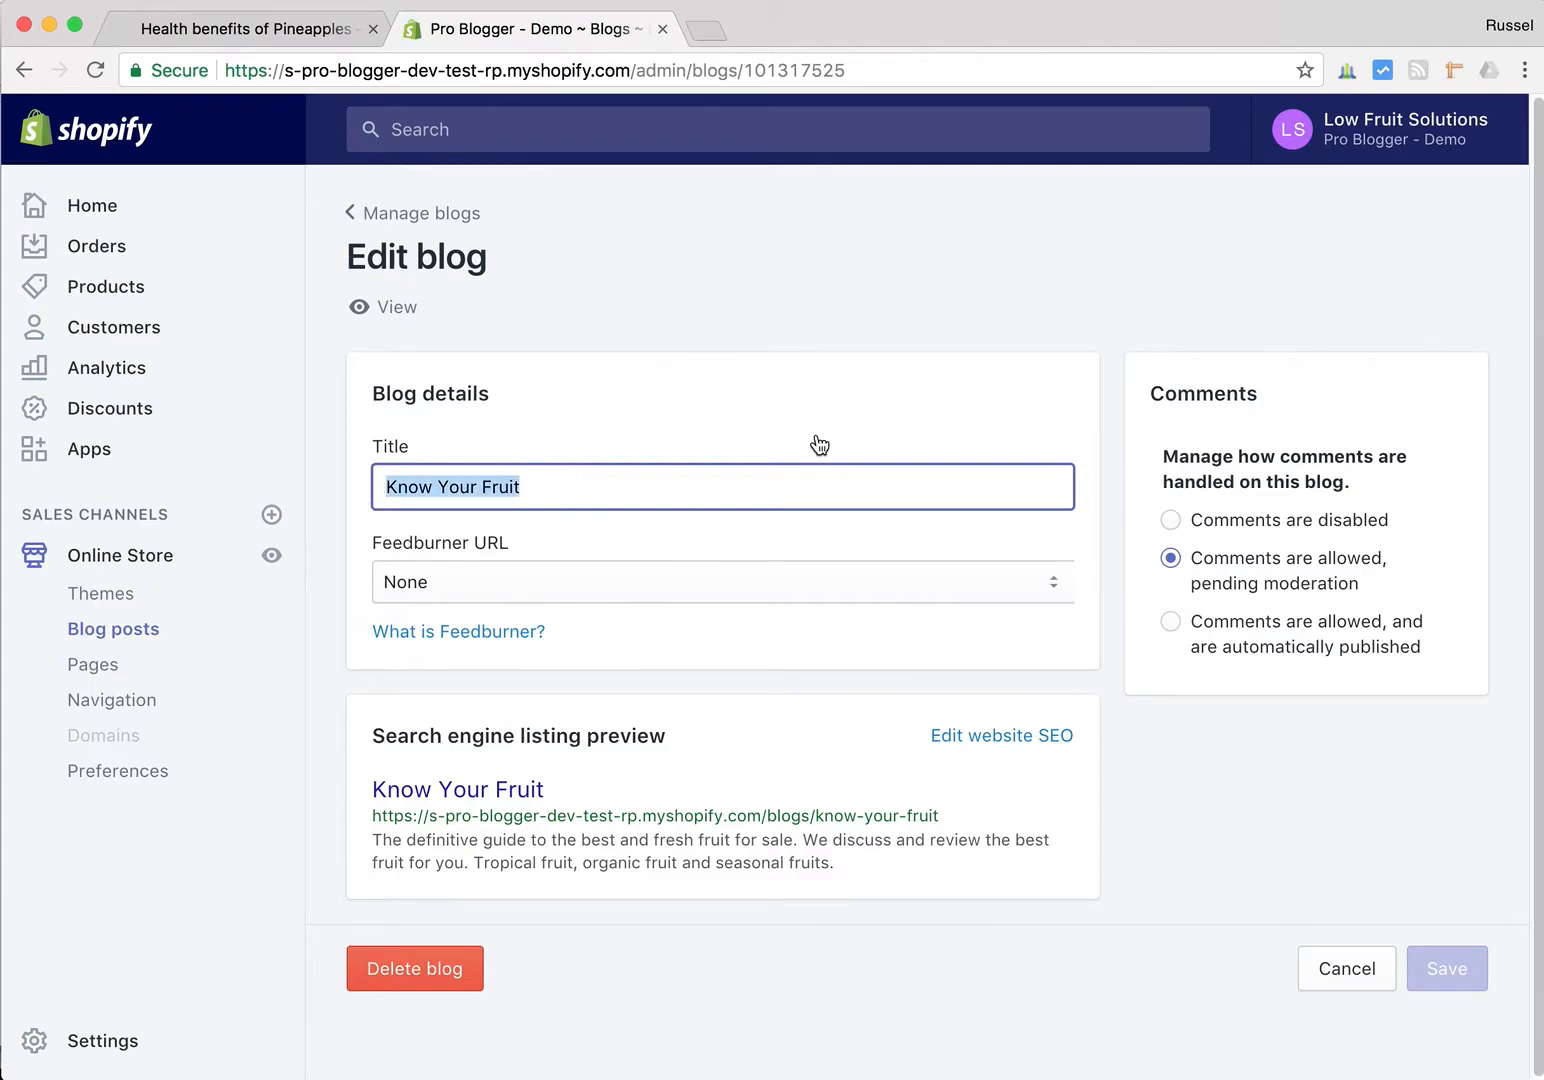
{"action": "left_click", "coordinate": [1030, 745]}
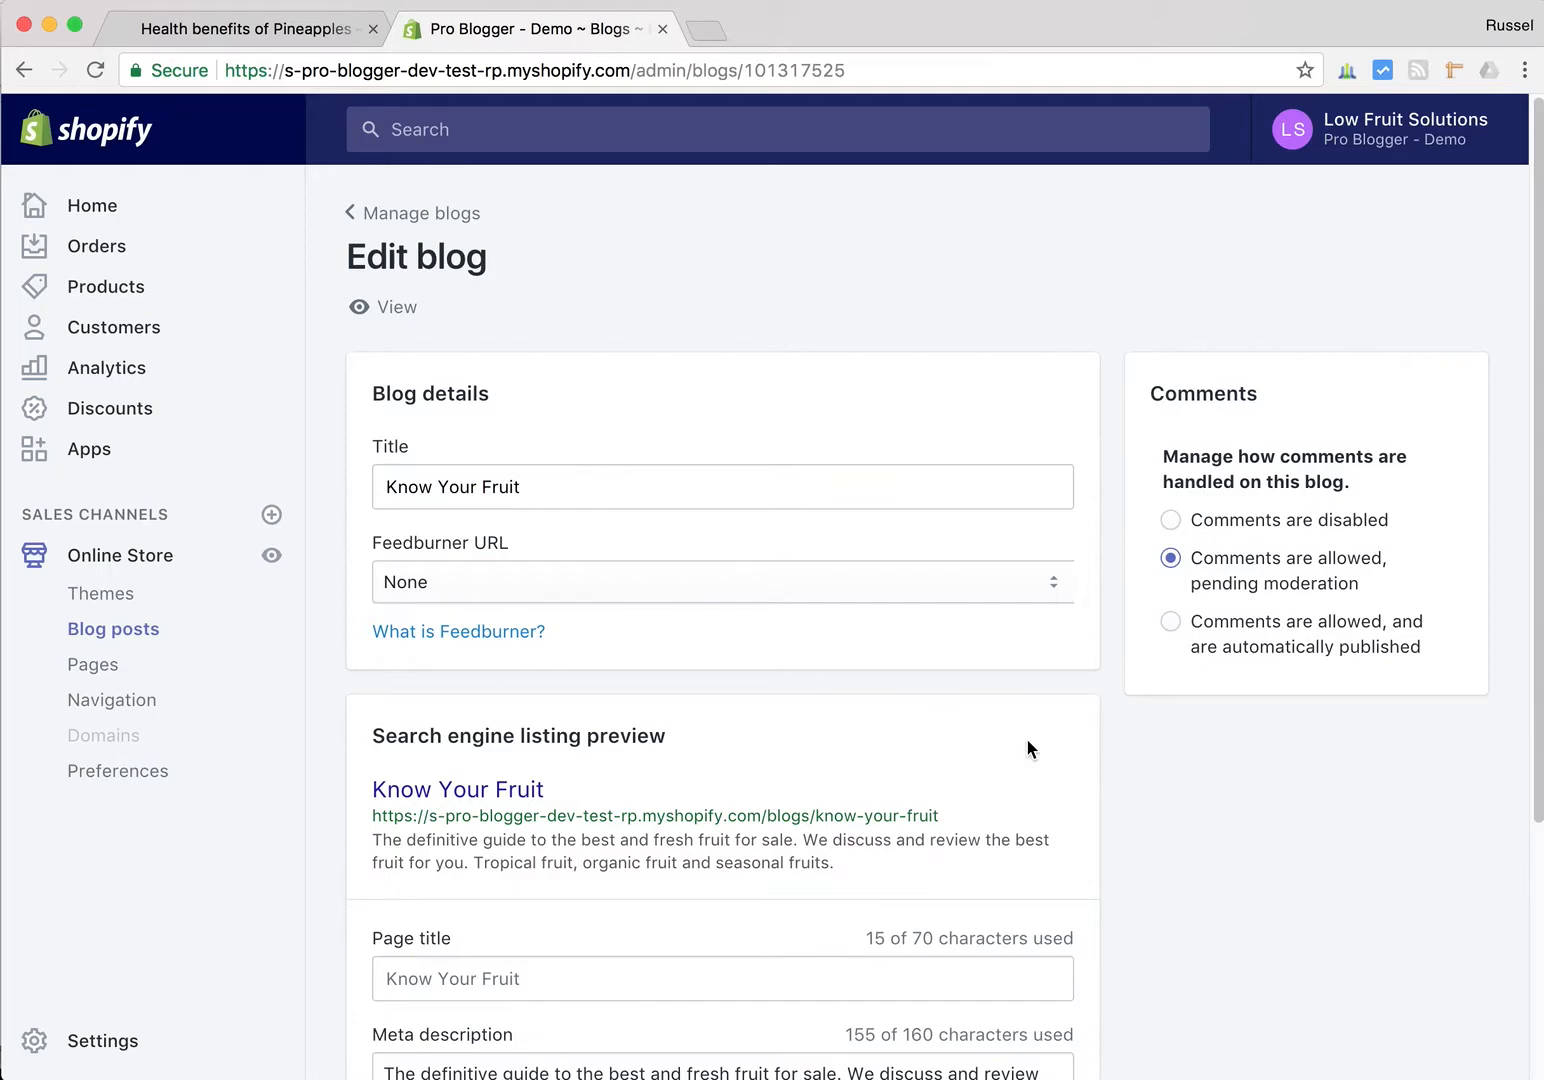
{"action": "scroll", "coordinate": [1113, 785], "scroll_direction": "down", "scroll_amount": 5}
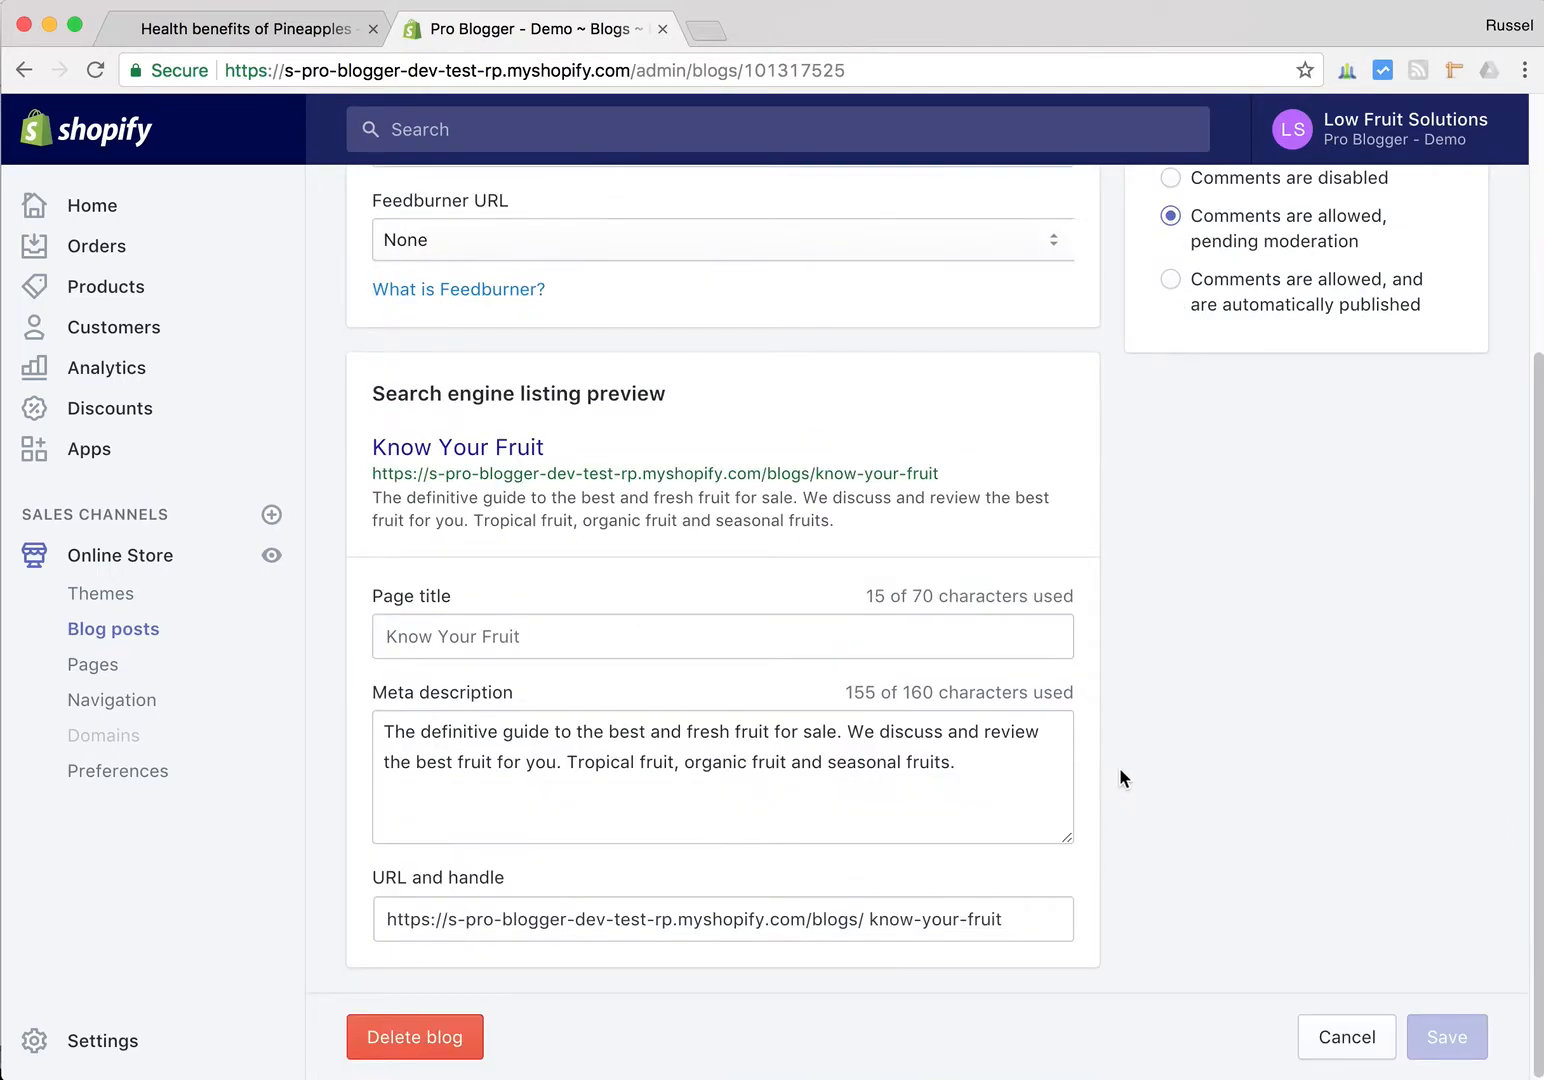
{"action": "left_click", "coordinate": [579, 638]}
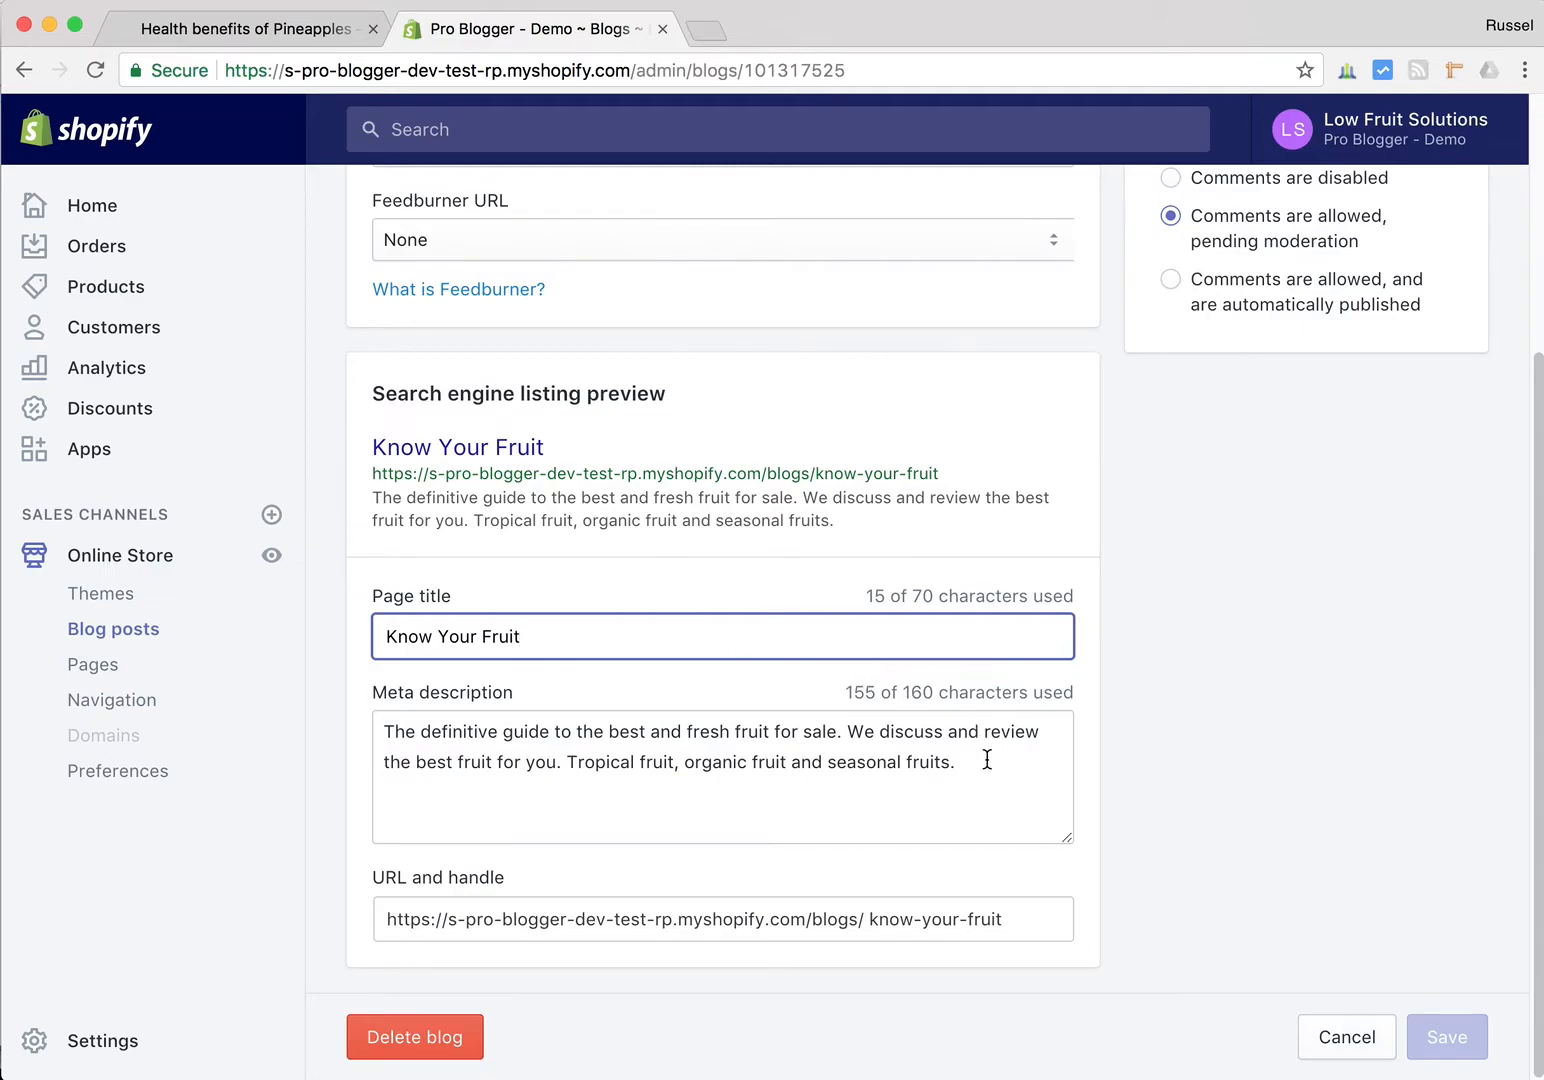
{"action": "left_click_drag", "start_coordinate": [987, 760], "coordinate": [331, 735]}
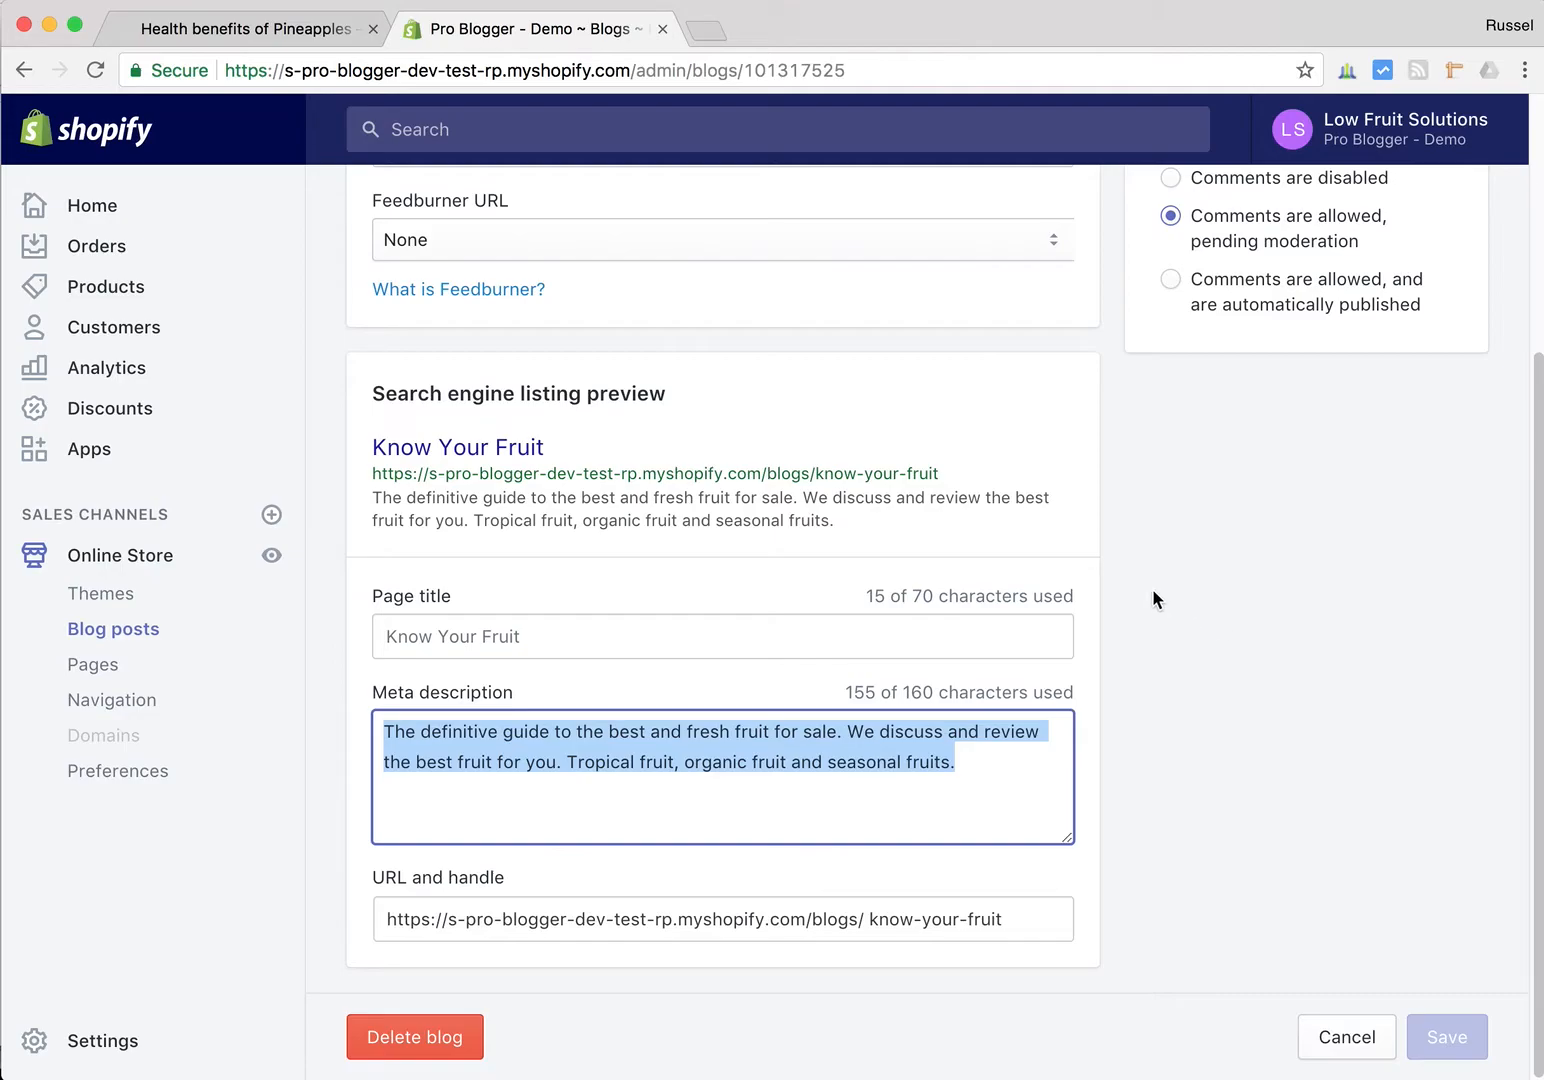
{"action": "left_click", "coordinate": [791, 758]}
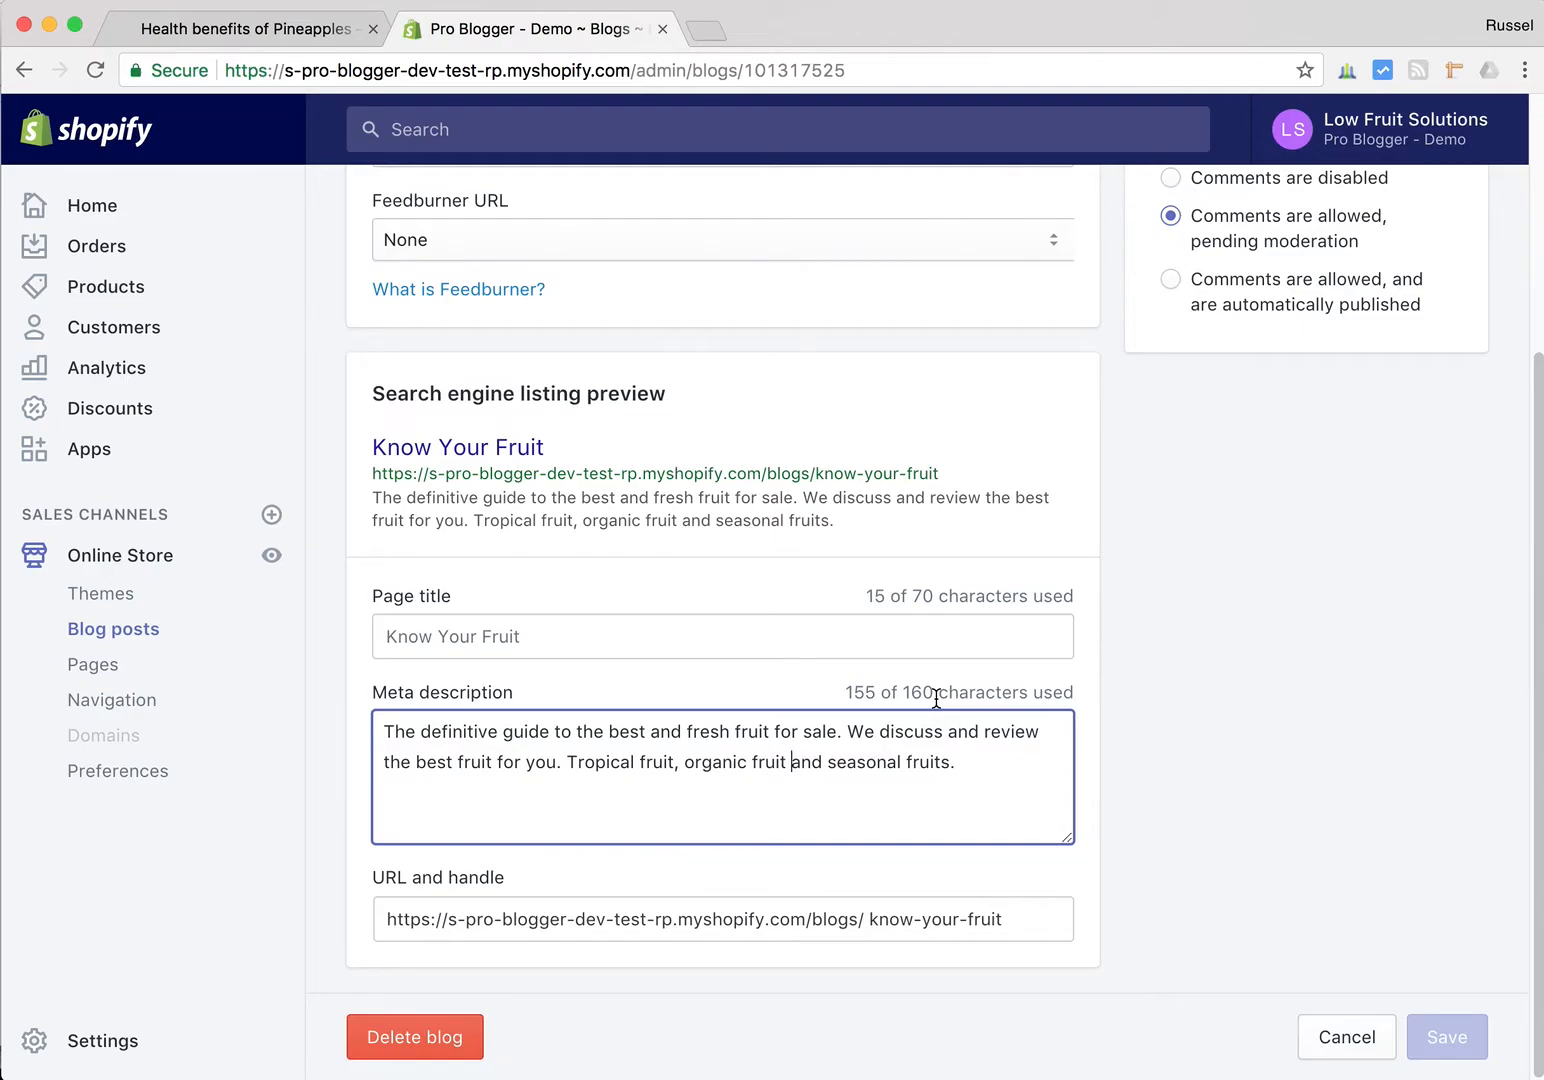
Leave the blog's settings and return to the list of all blog posts
{"action": "scroll", "coordinate": [1104, 701], "scroll_direction": "up", "scroll_amount": 5}
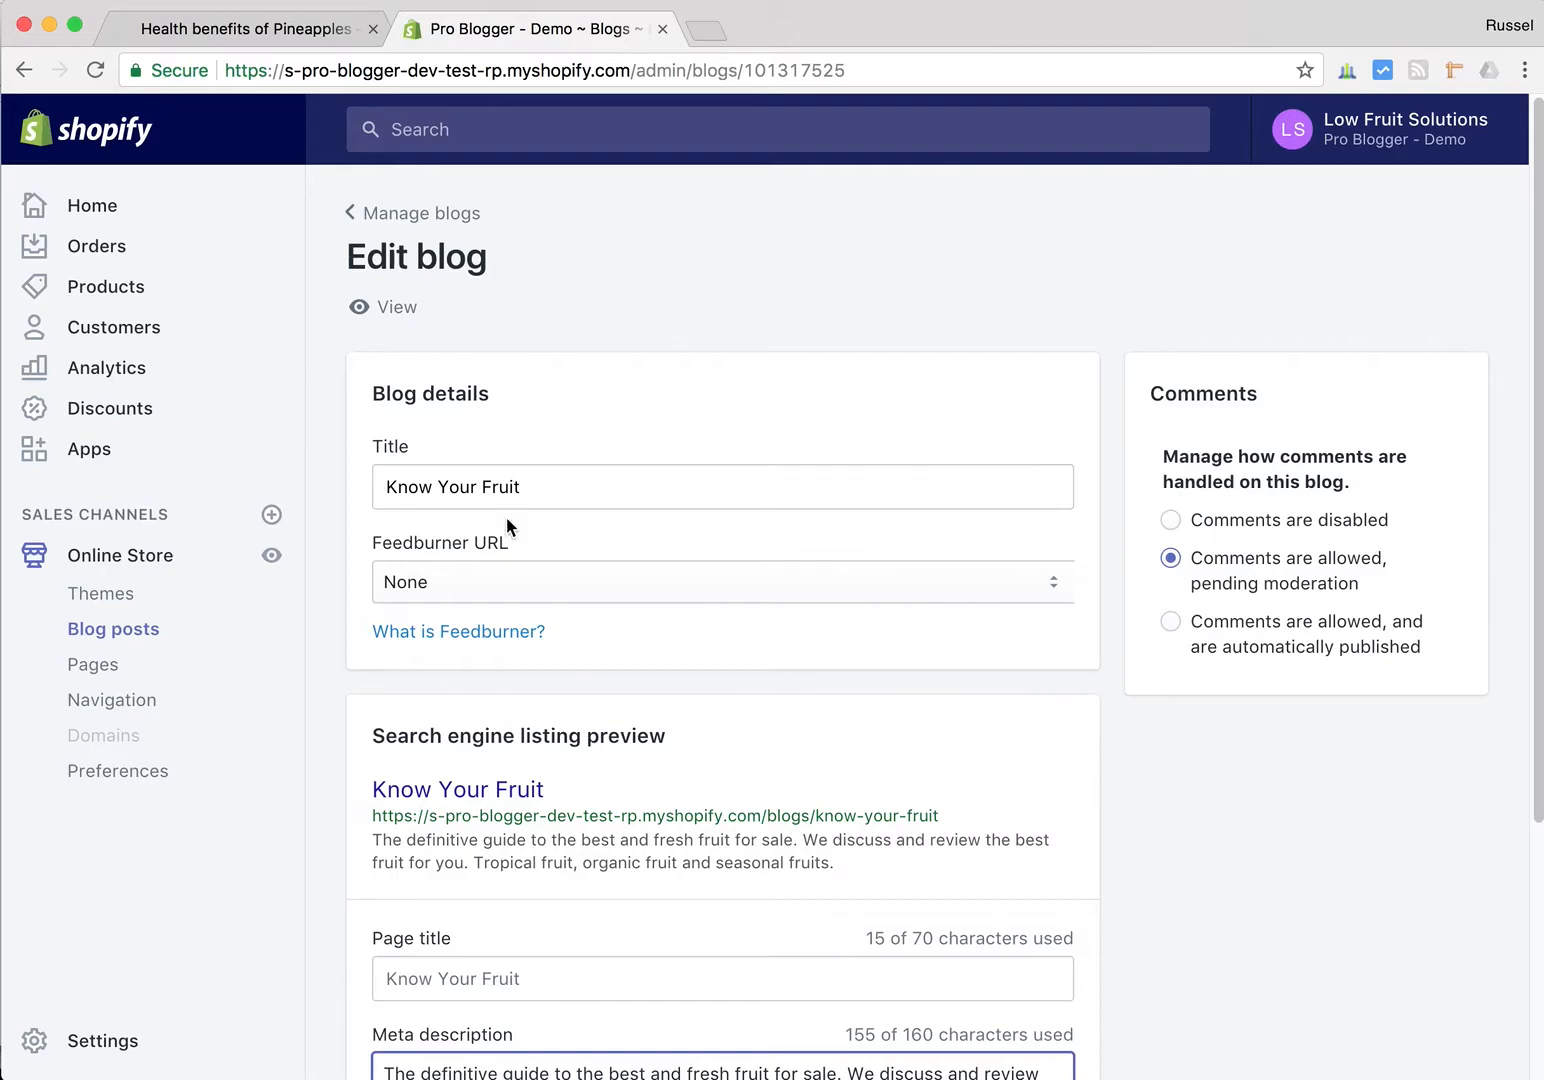
{"action": "left_click", "coordinate": [430, 222]}
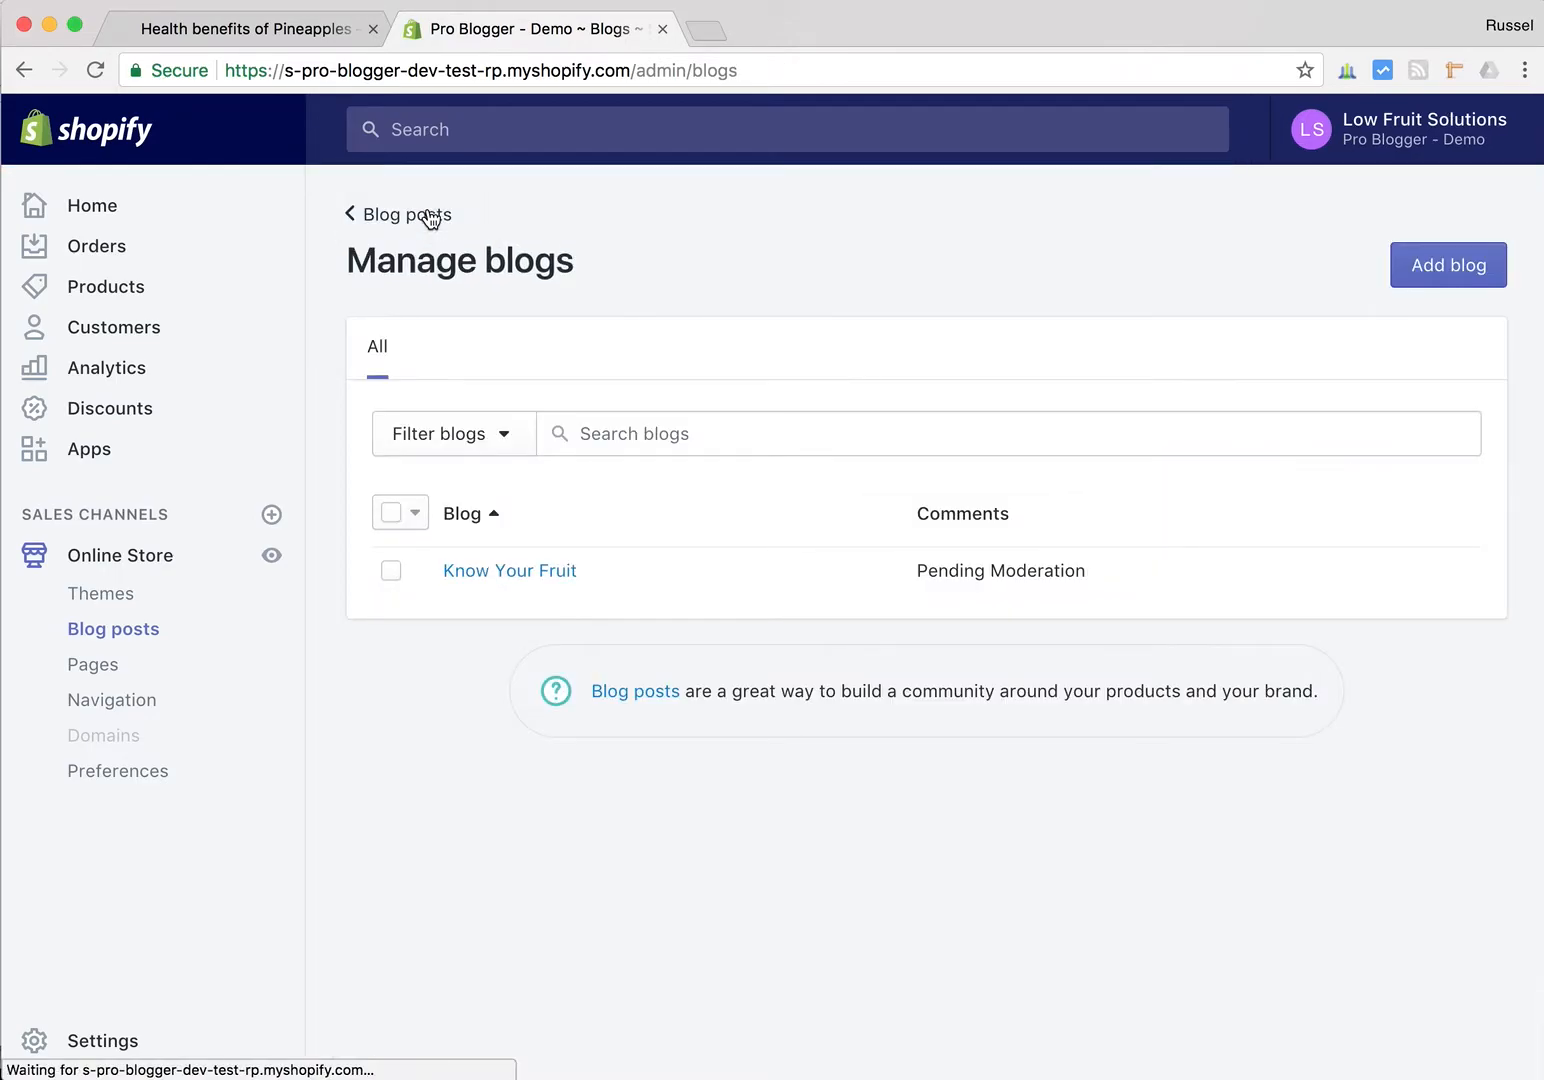
{"action": "left_click", "coordinate": [503, 570]}
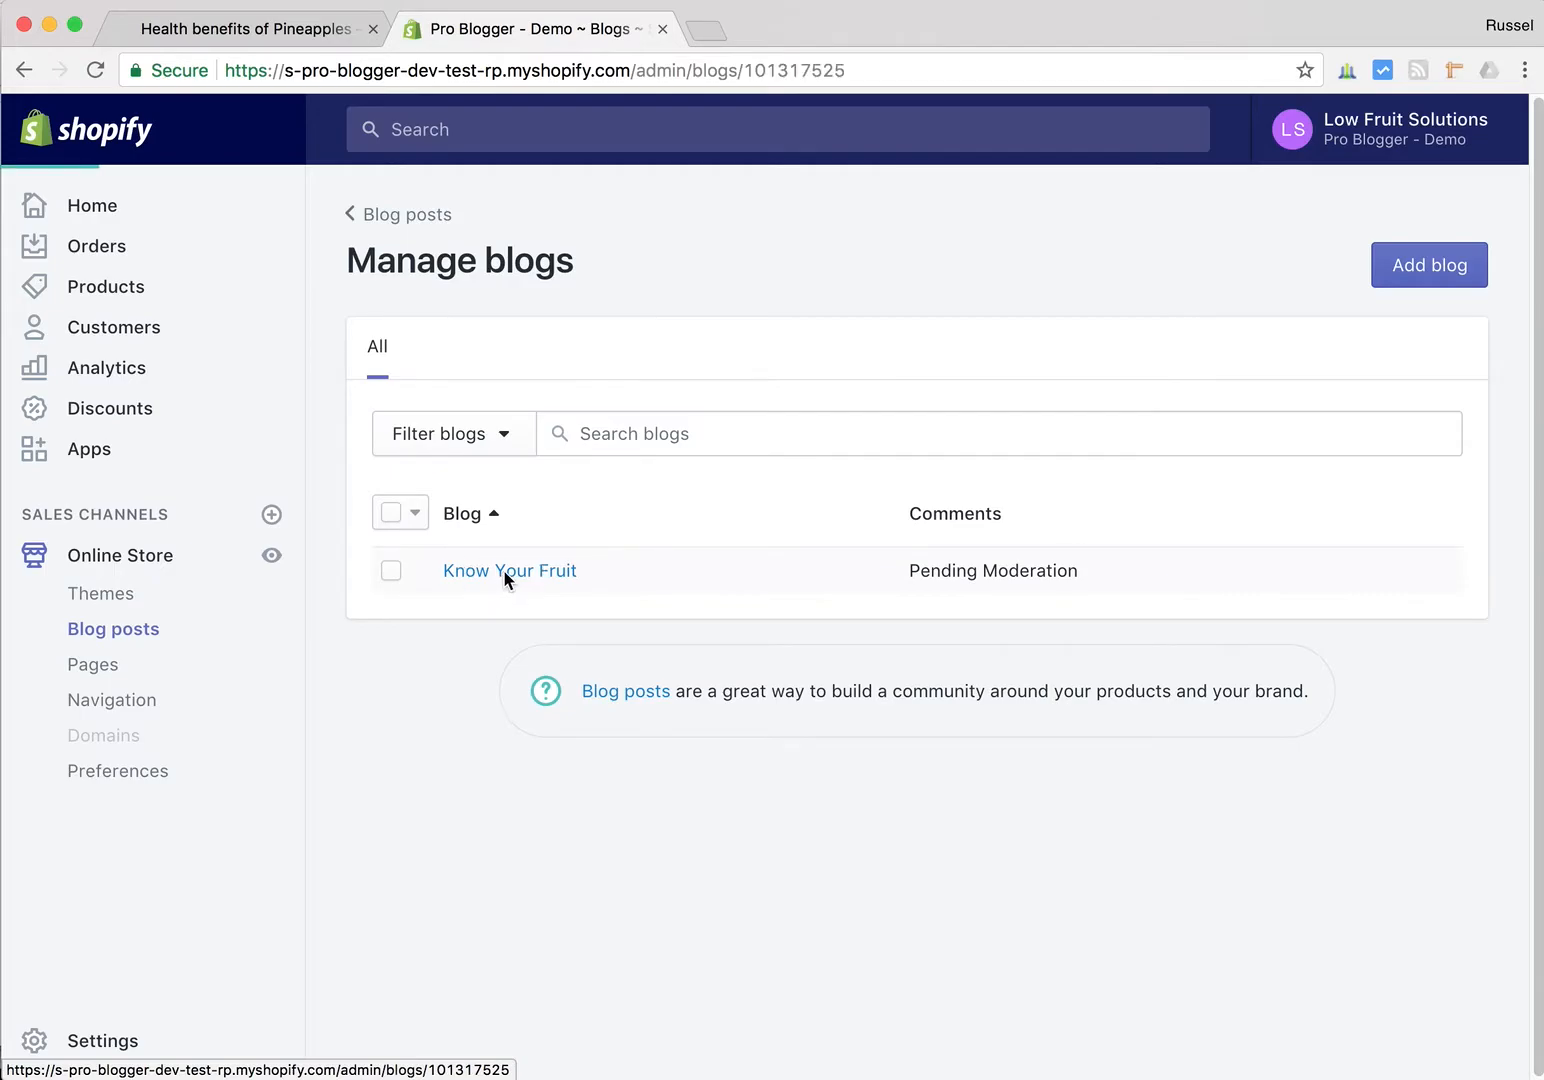
{"action": "left_click", "coordinate": [390, 222]}
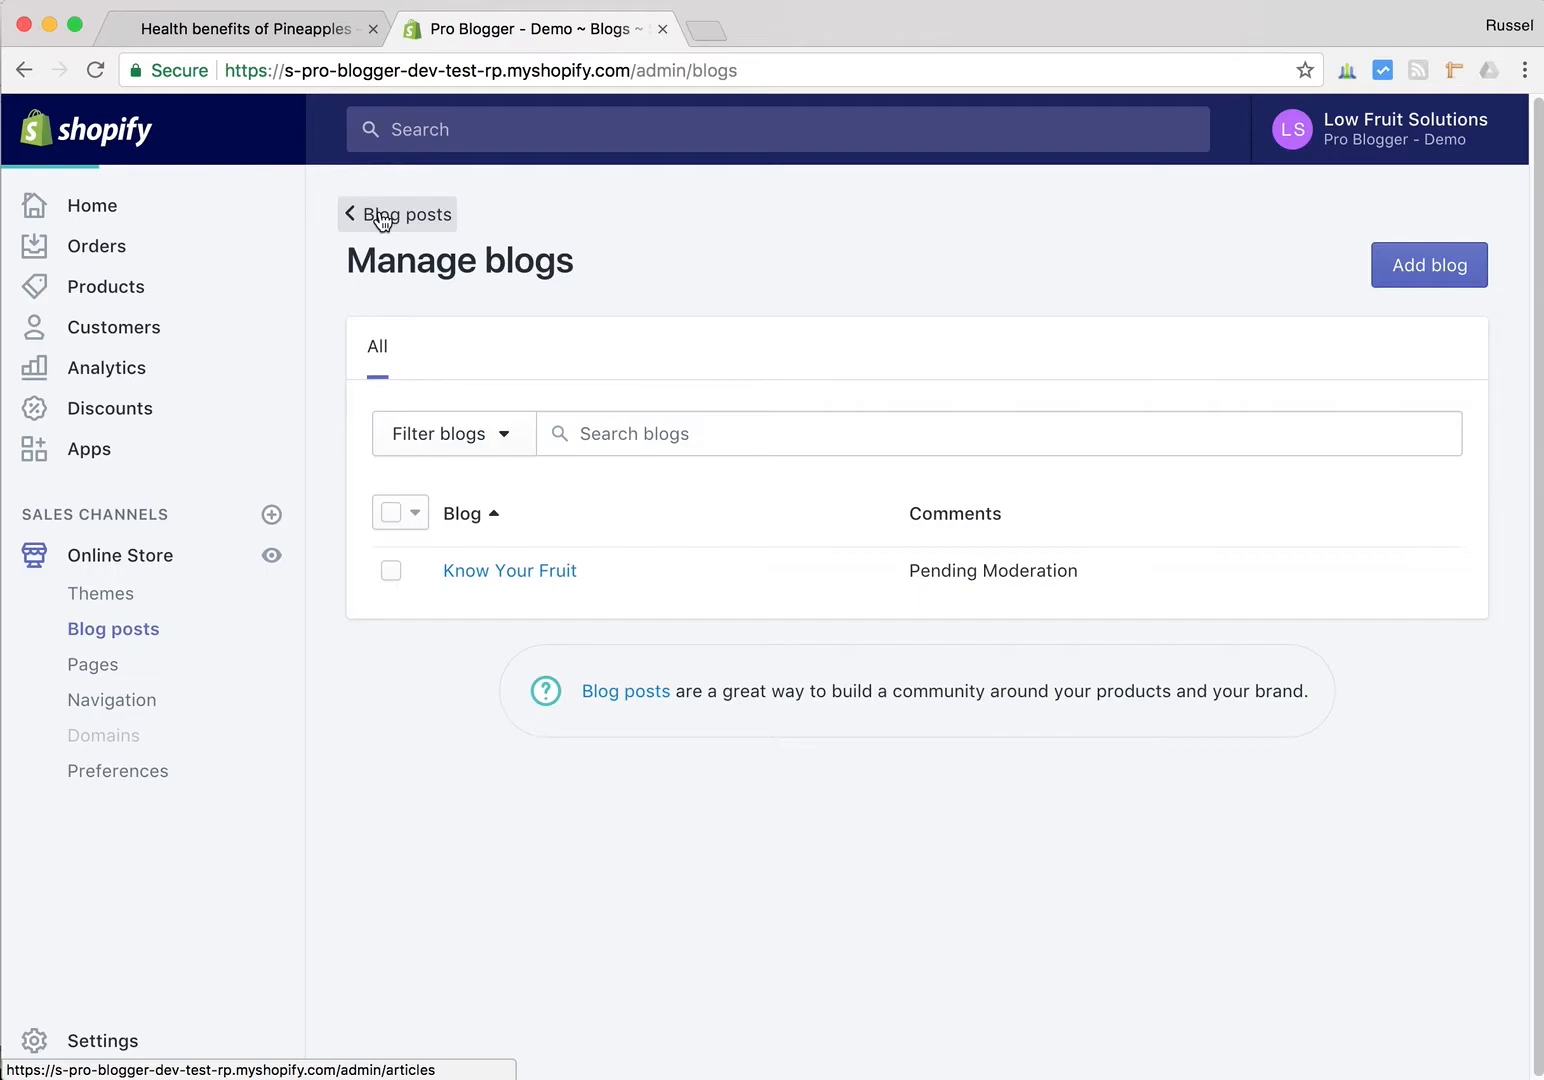
{"action": "left_click", "coordinate": [381, 215]}
{"action": "scroll", "coordinate": [711, 614], "scroll_direction": "down", "scroll_amount": 3}
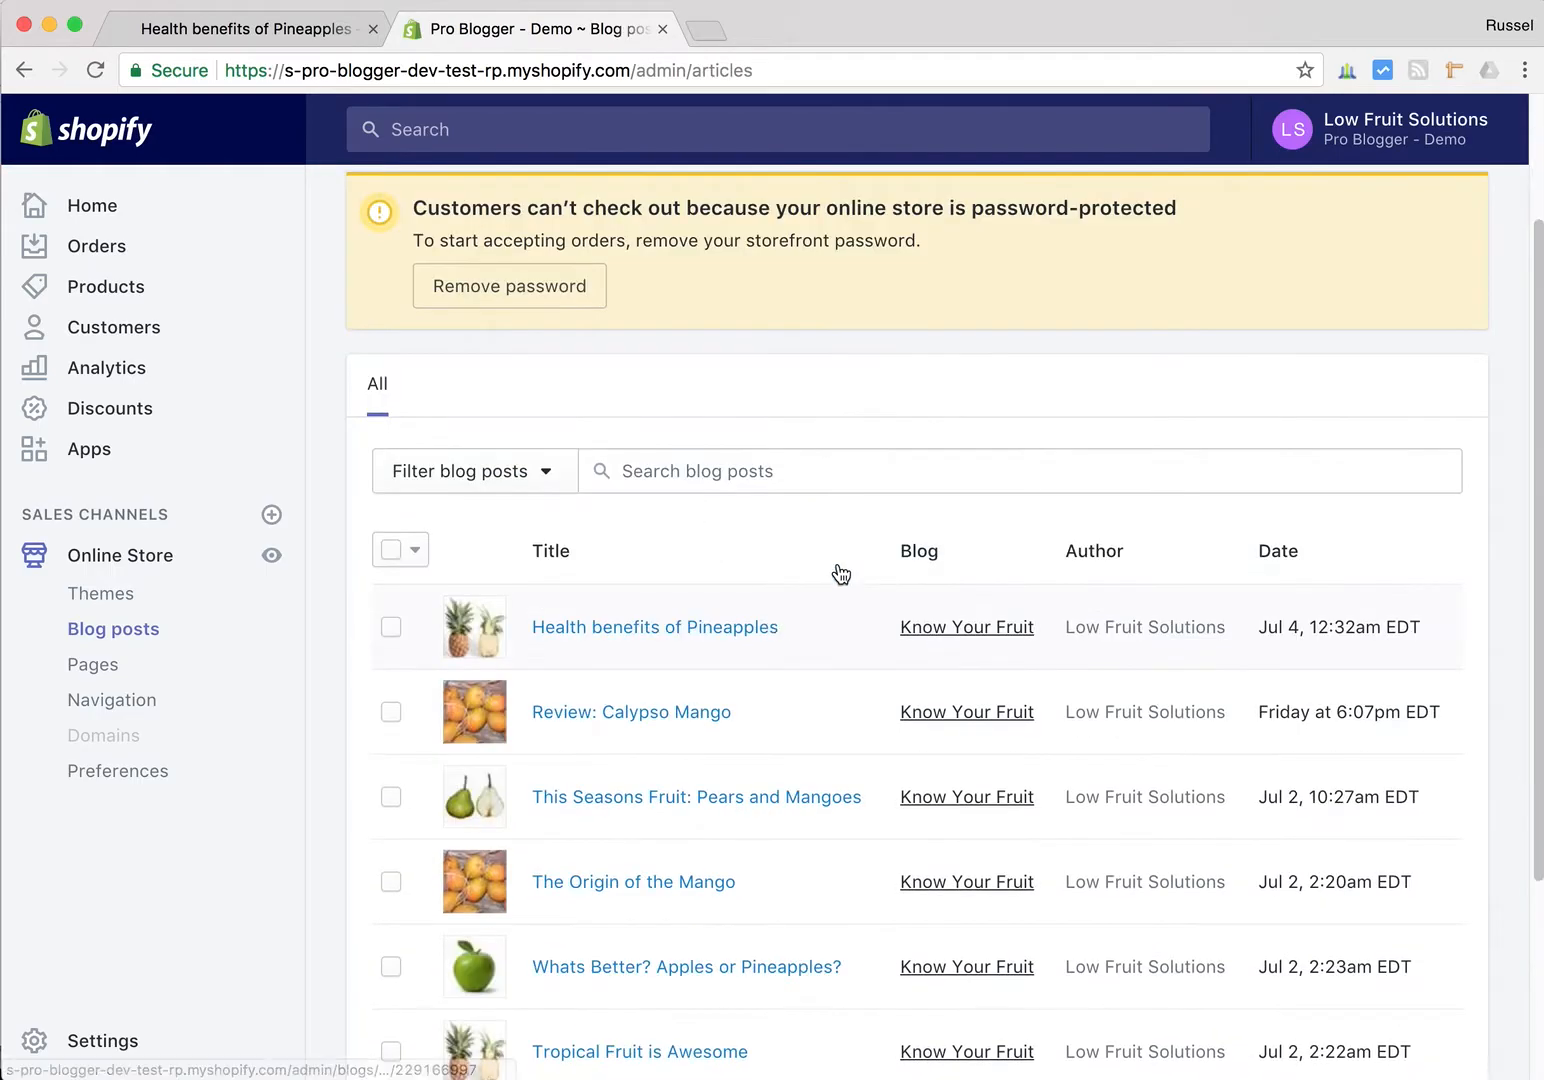
Open the "Health benefits of Pineapples" post in the admin and review its title and content
{"action": "left_click", "coordinate": [648, 628]}
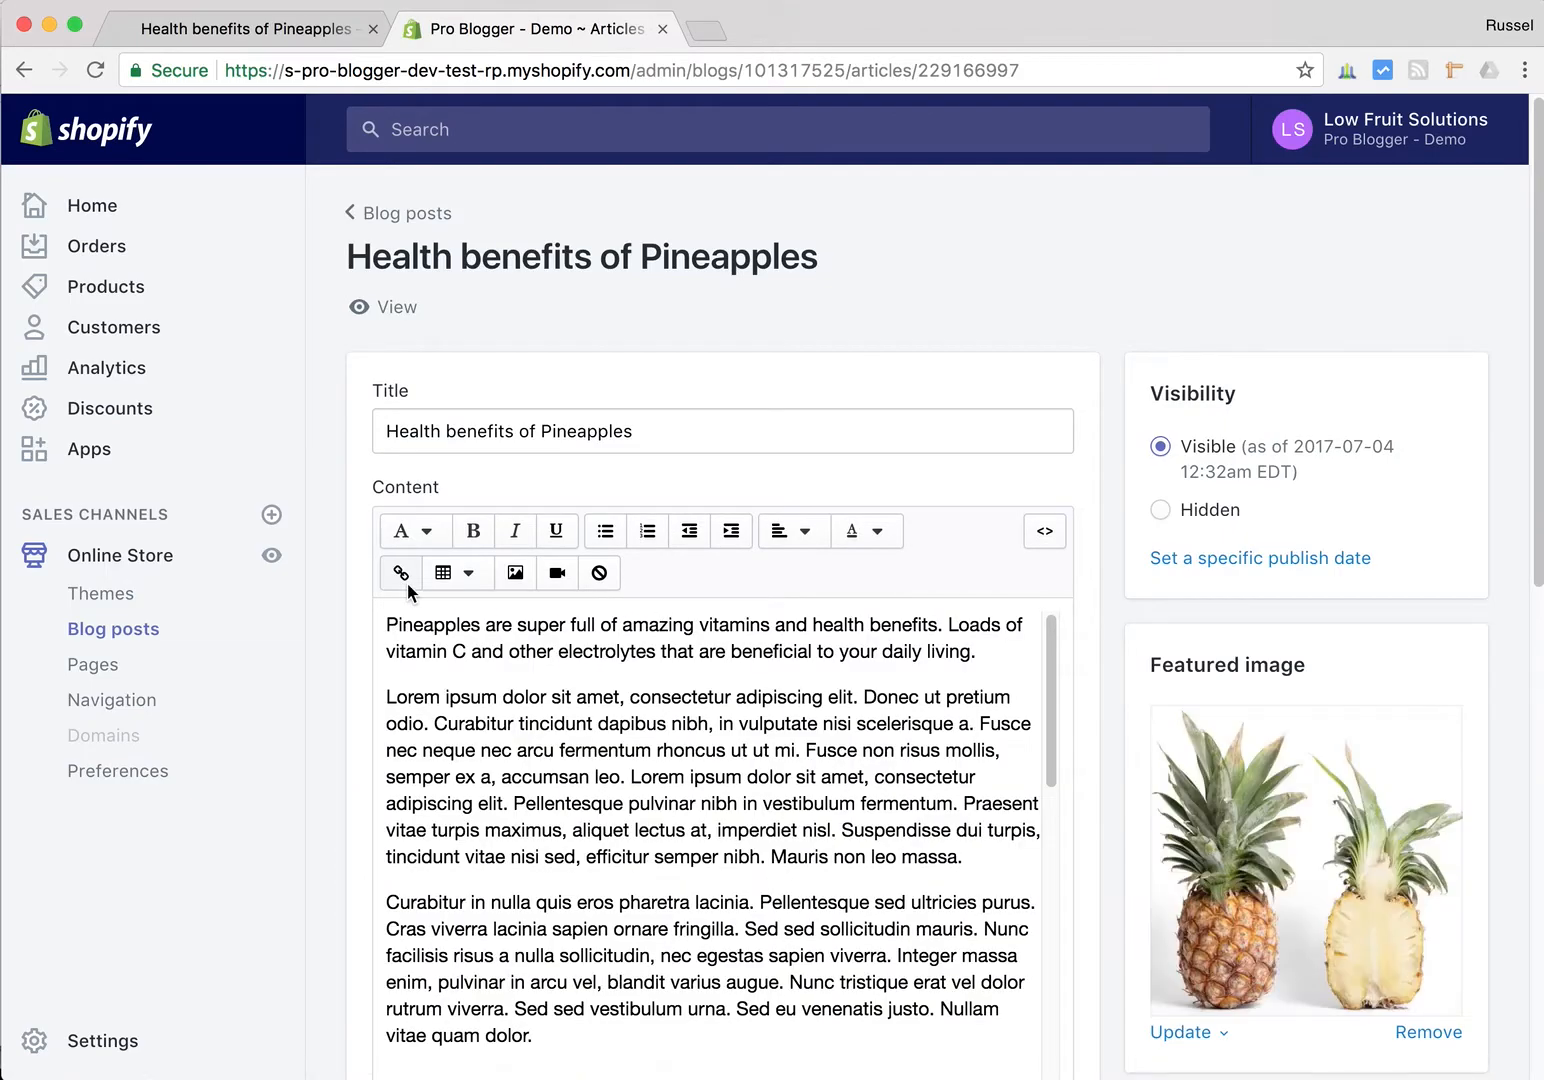
{"action": "scroll", "coordinate": [353, 571], "scroll_direction": "down", "scroll_amount": 1}
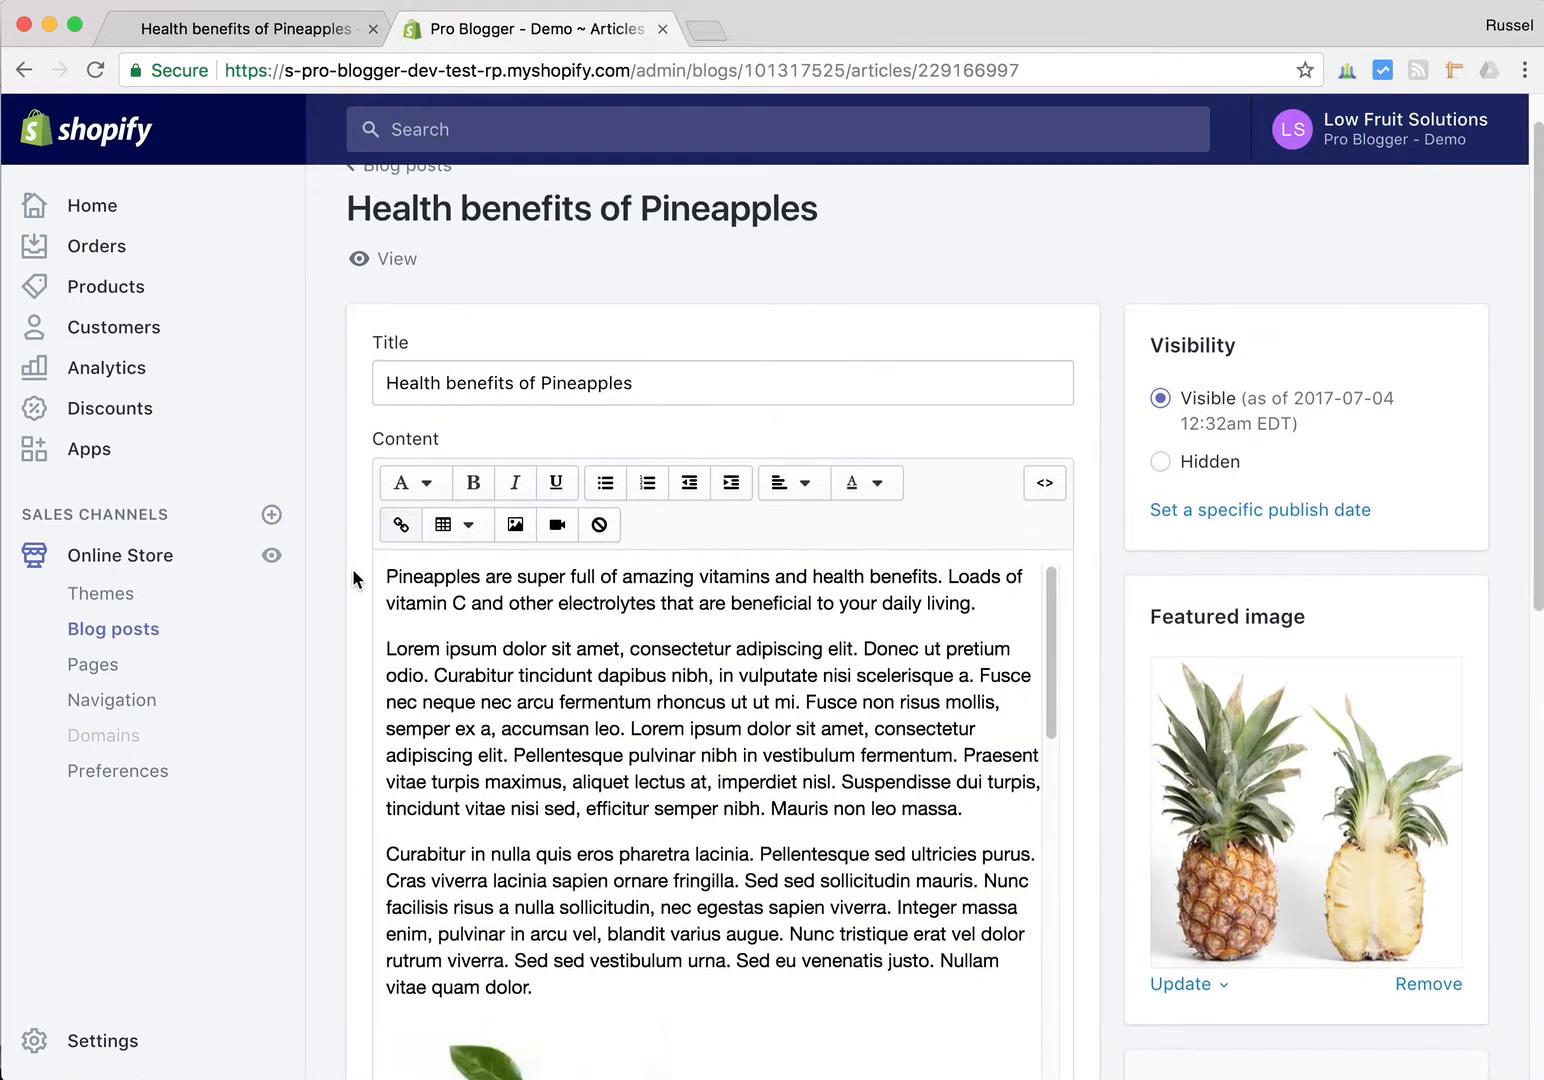
{"action": "left_click", "coordinate": [677, 383]}
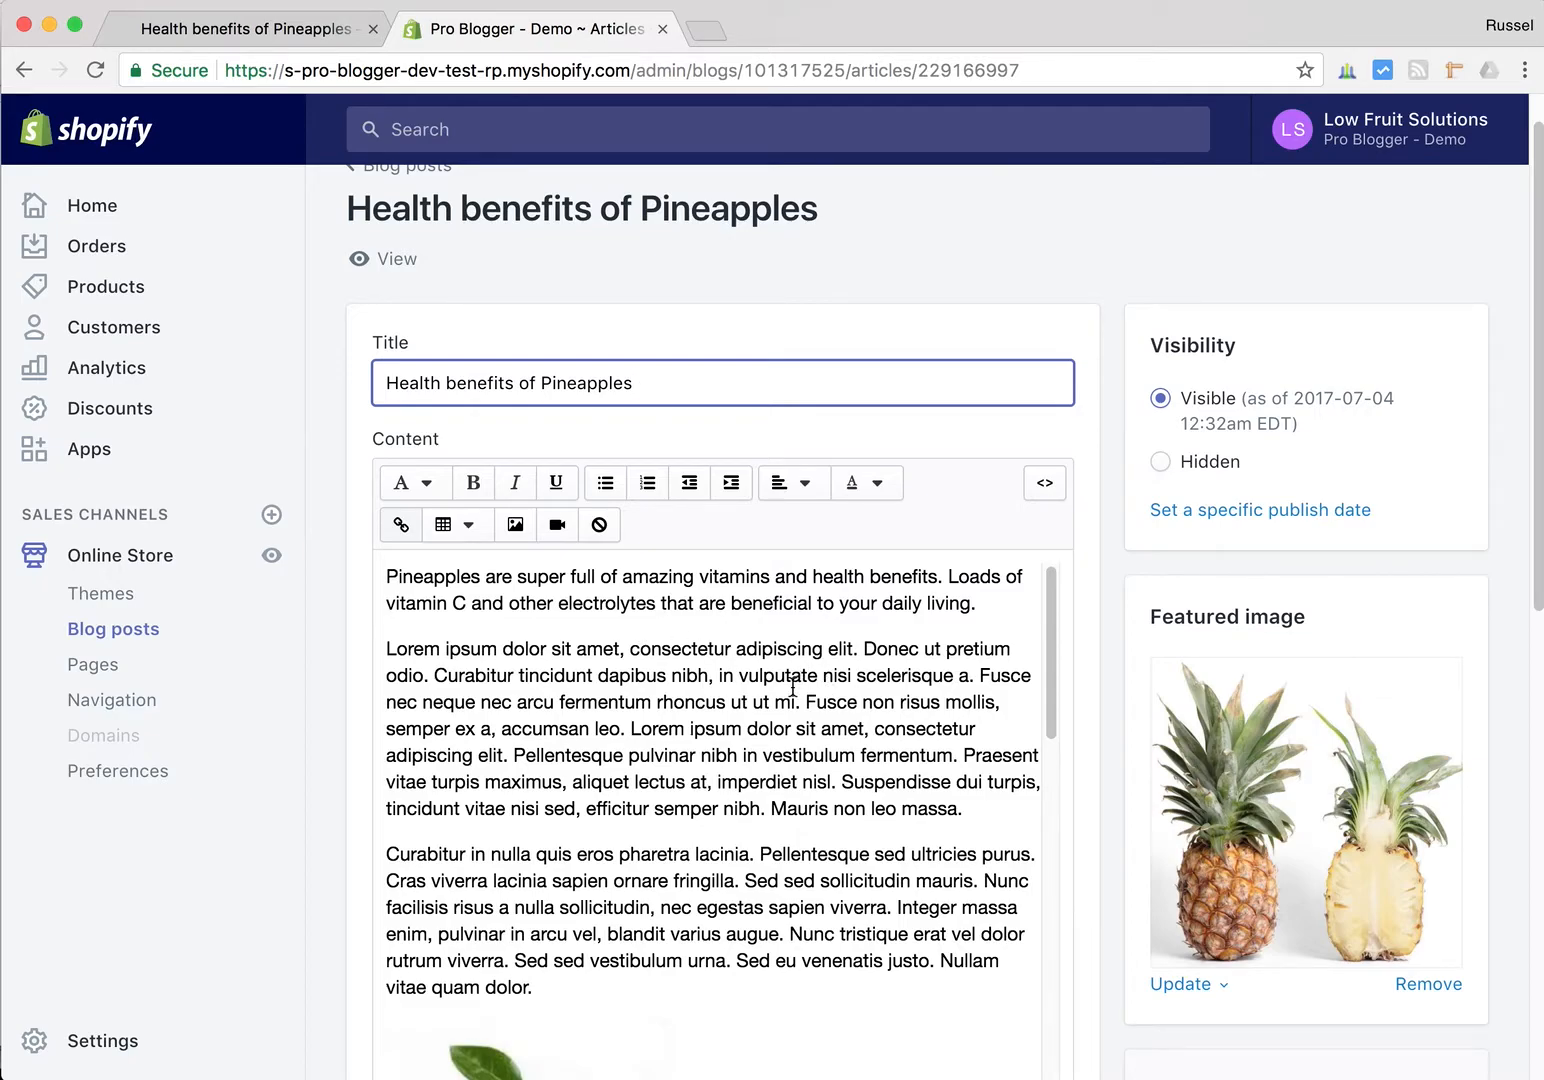
{"action": "scroll", "coordinate": [792, 688], "scroll_direction": "down", "scroll_amount": 1}
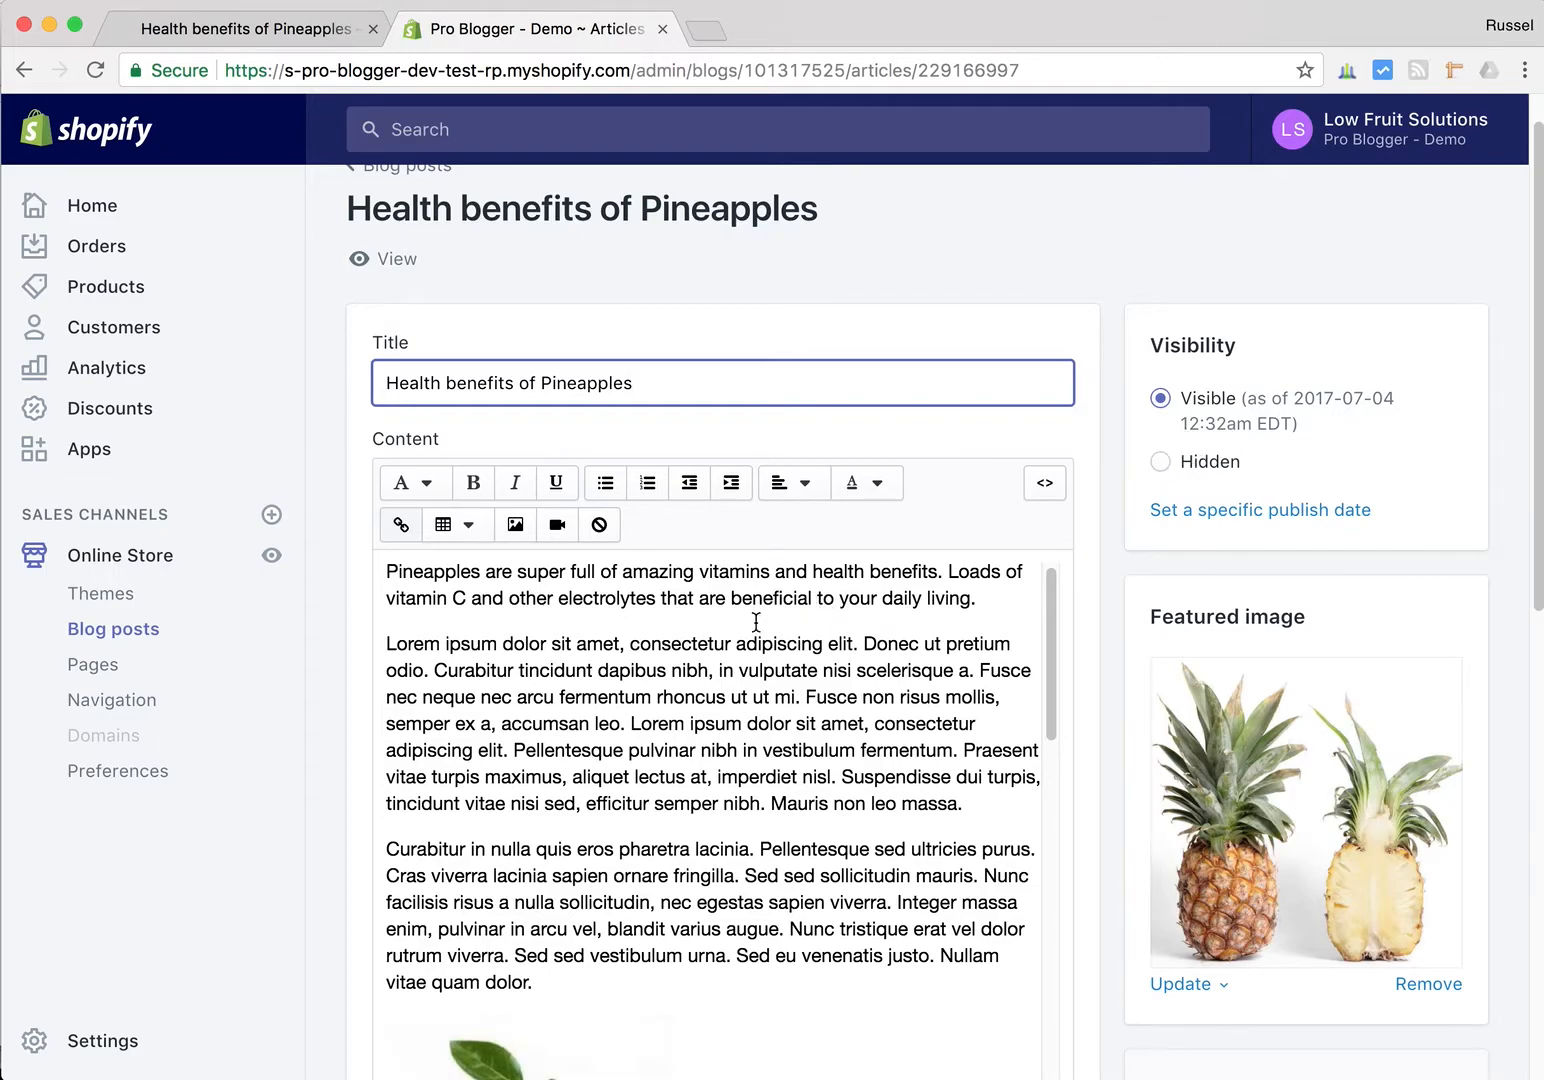
{"action": "scroll", "coordinate": [772, 610], "scroll_direction": "down", "scroll_amount": 8}
{"action": "scroll", "coordinate": [690, 633], "scroll_direction": "up", "scroll_amount": 9}
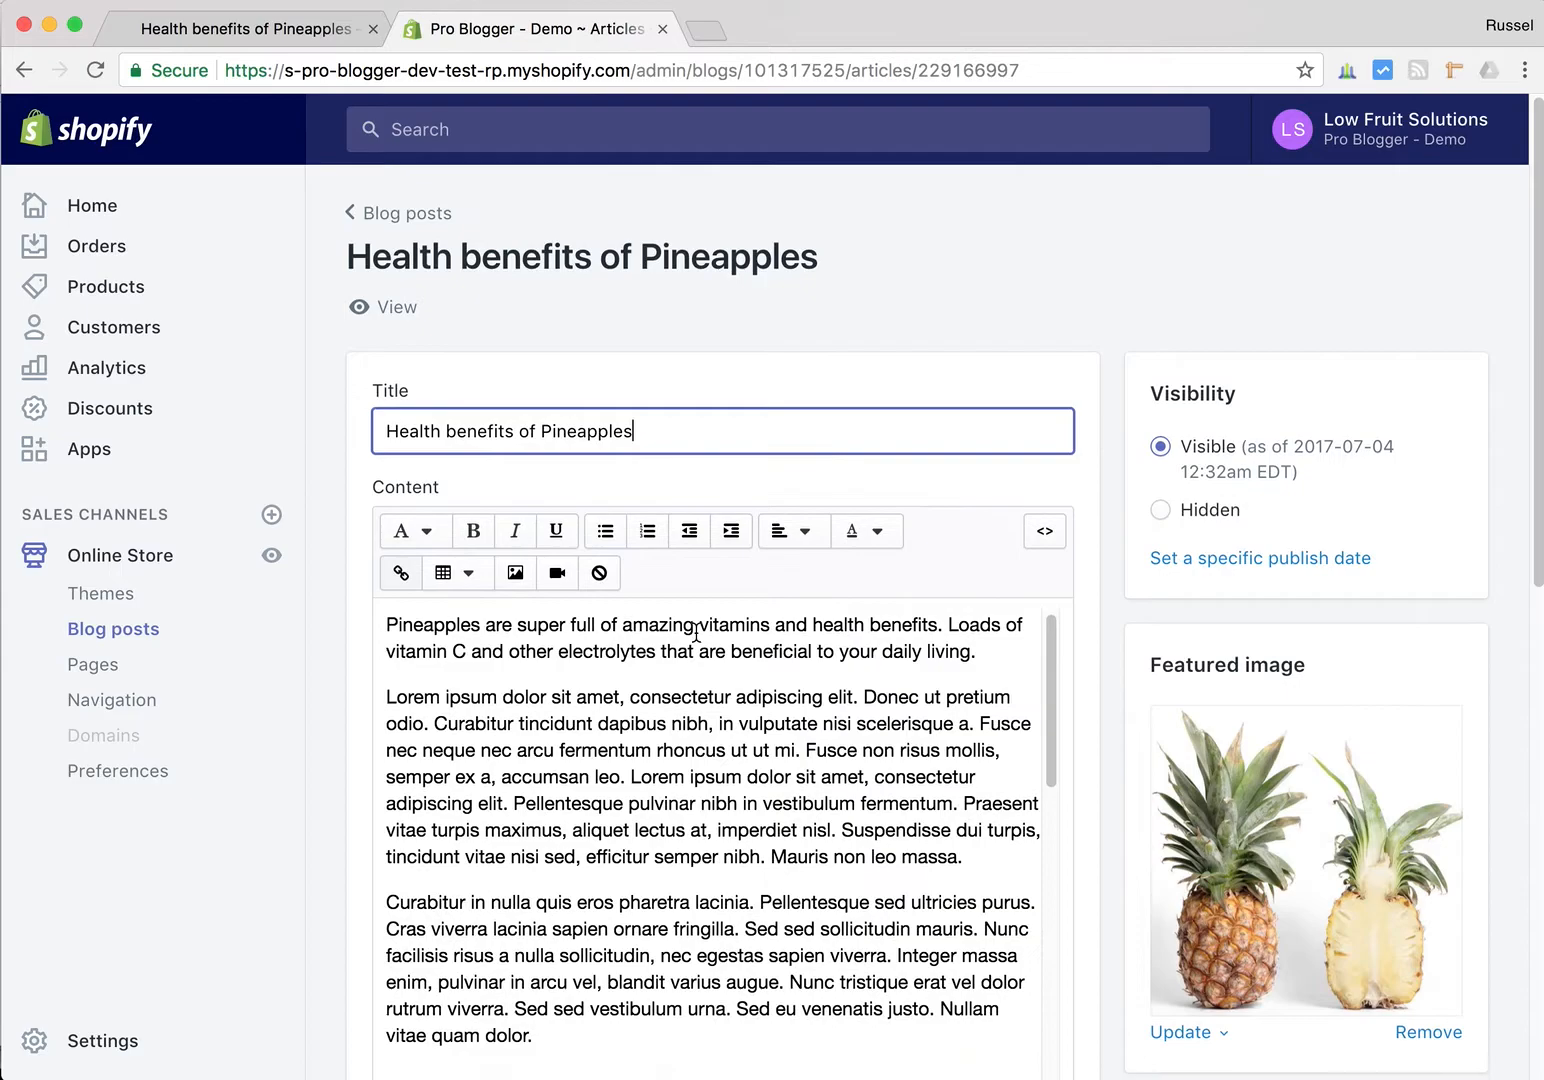
Open the image settings of the green apple picture in the post's content and look through its image size options
{"action": "scroll", "coordinate": [540, 668], "scroll_direction": "down", "scroll_amount": 7}
{"action": "left_click", "coordinate": [527, 697]}
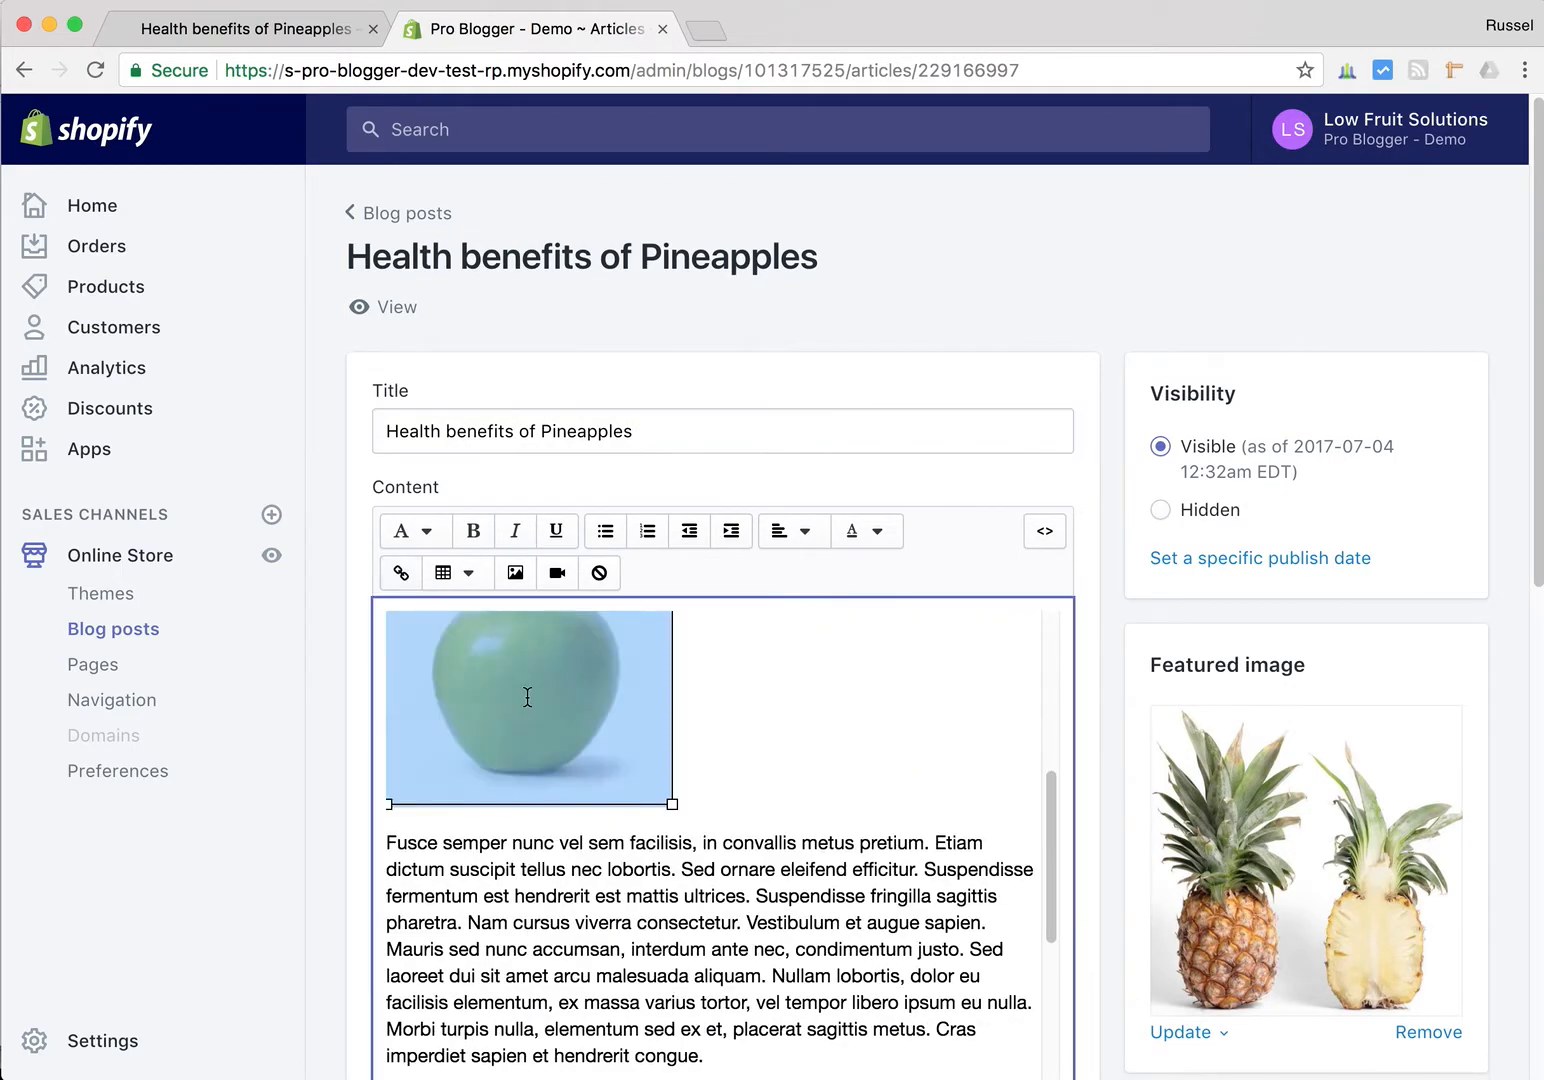
{"action": "scroll", "coordinate": [1103, 697], "scroll_direction": "down", "scroll_amount": 1}
{"action": "scroll", "coordinate": [1103, 687], "scroll_direction": "up", "scroll_amount": 1}
{"action": "left_click", "coordinate": [518, 578]}
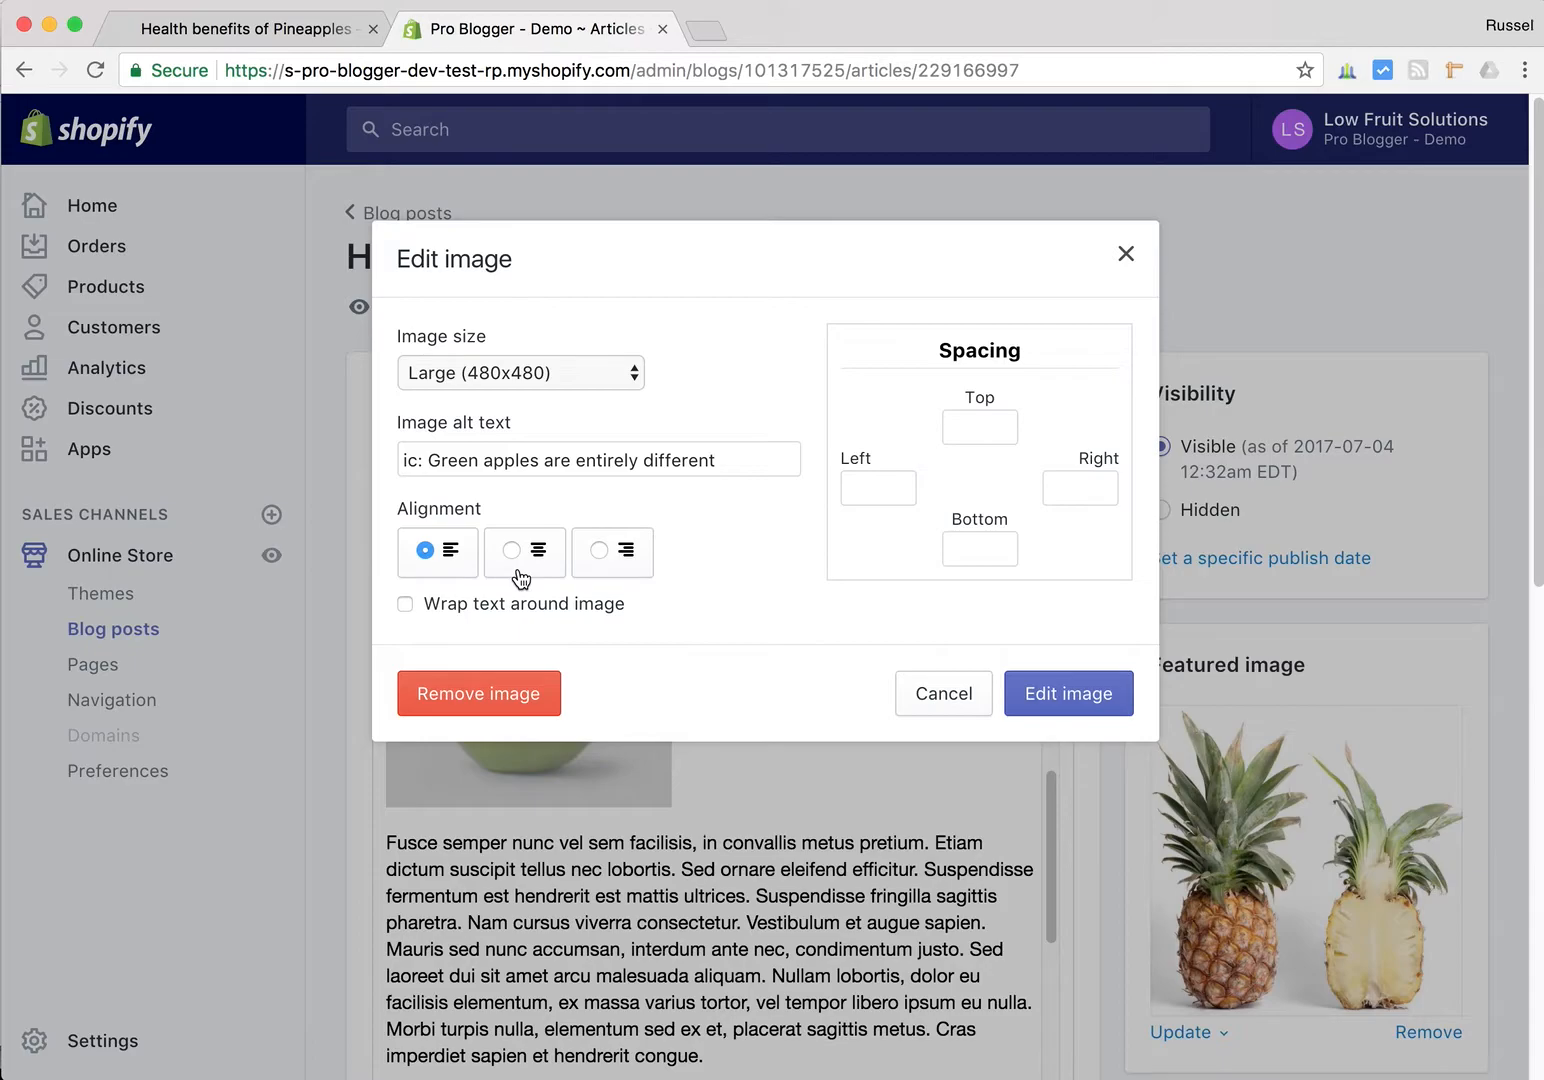
{"action": "left_click", "coordinate": [615, 365]}
{"action": "left_click", "coordinate": [711, 364]}
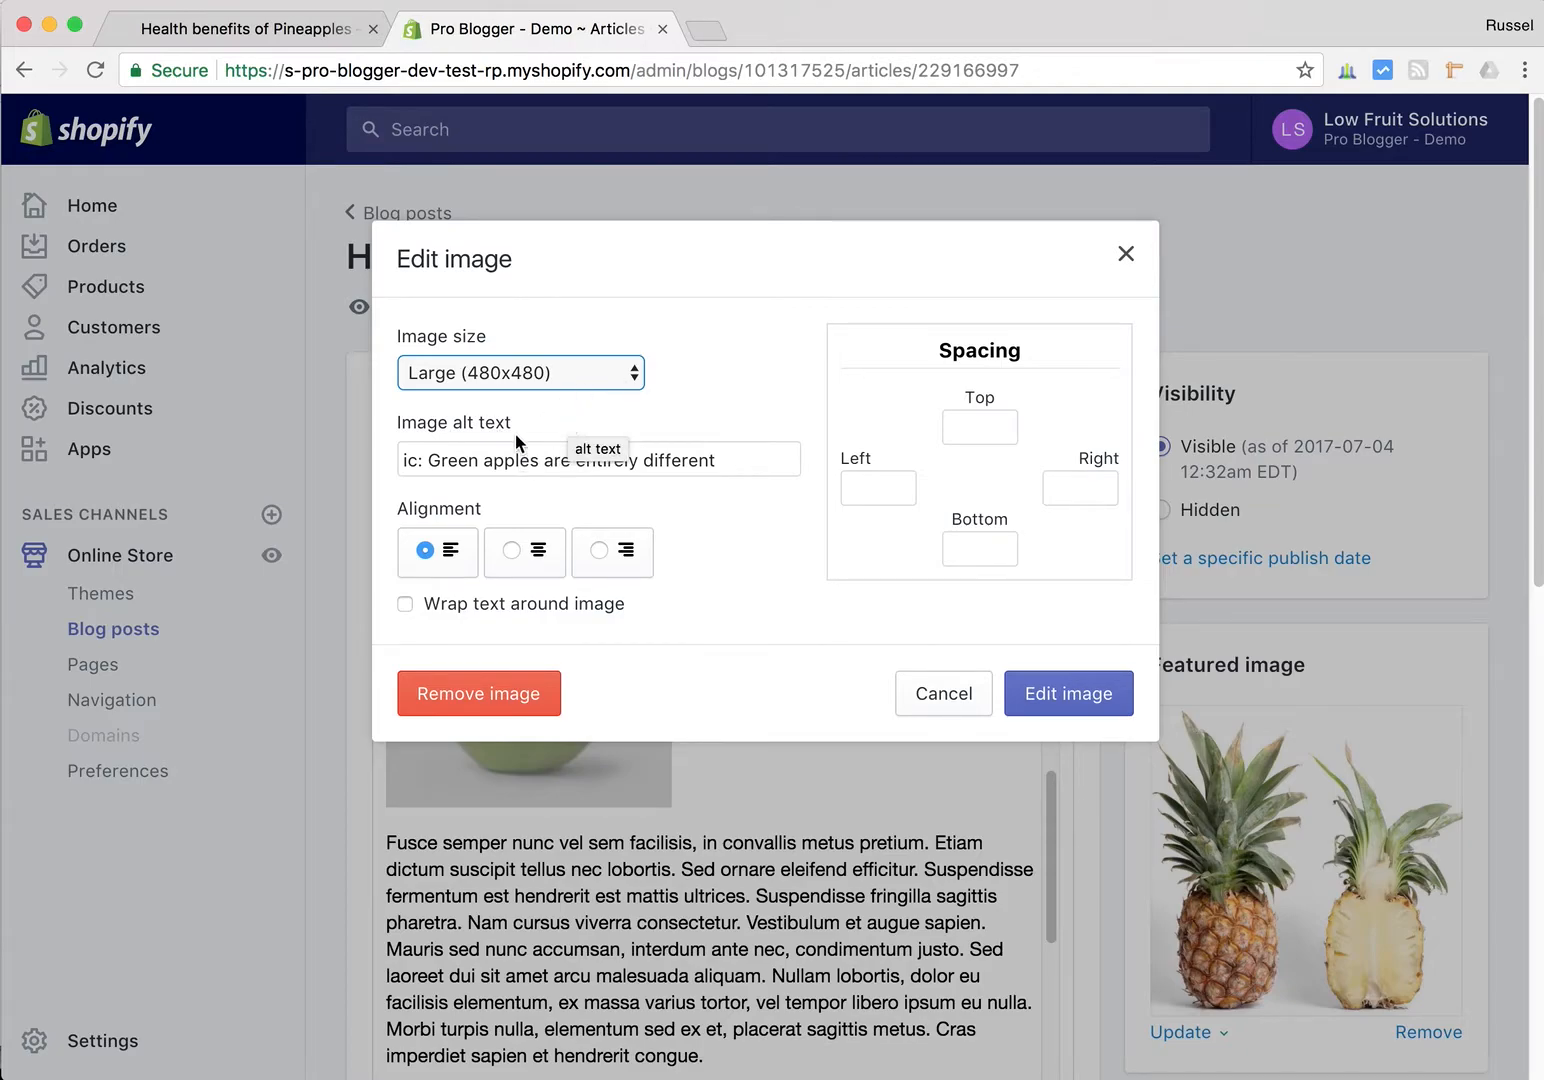
Examine the "ic:" prefix and caption wording in the apple image's alt text, and leave the image settings without applying changes
{"action": "left_click", "coordinate": [419, 462]}
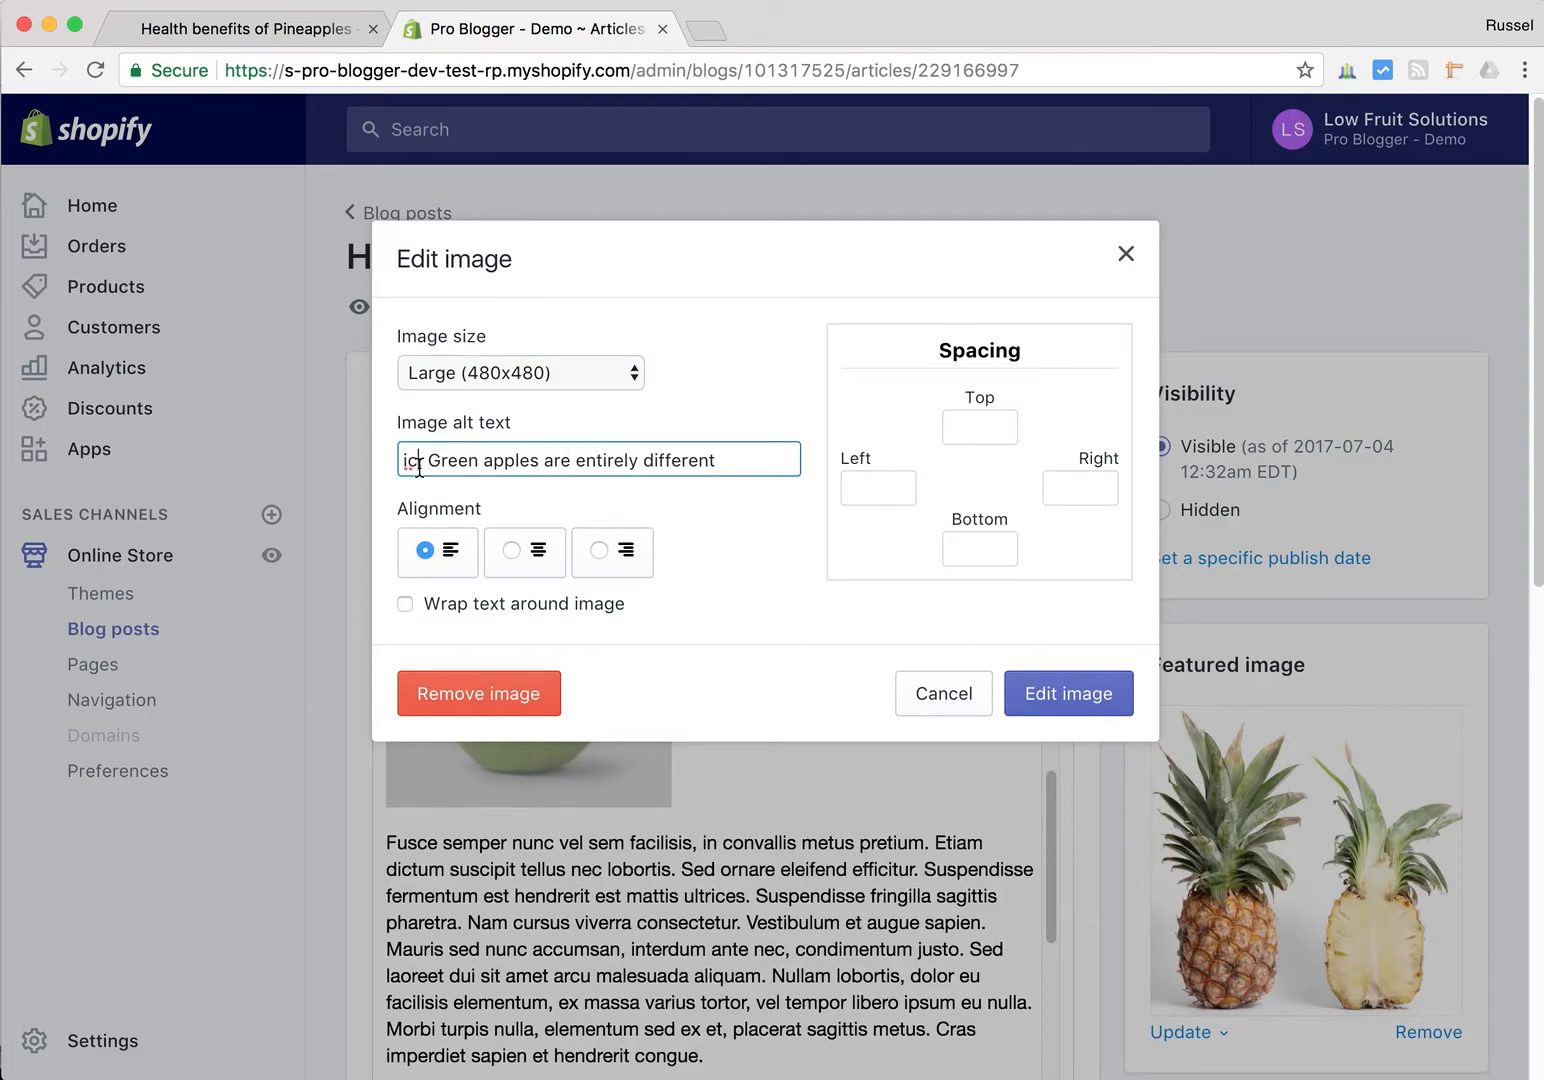
{"action": "type", "text": ":"}
{"action": "left_click", "coordinate": [429, 461]}
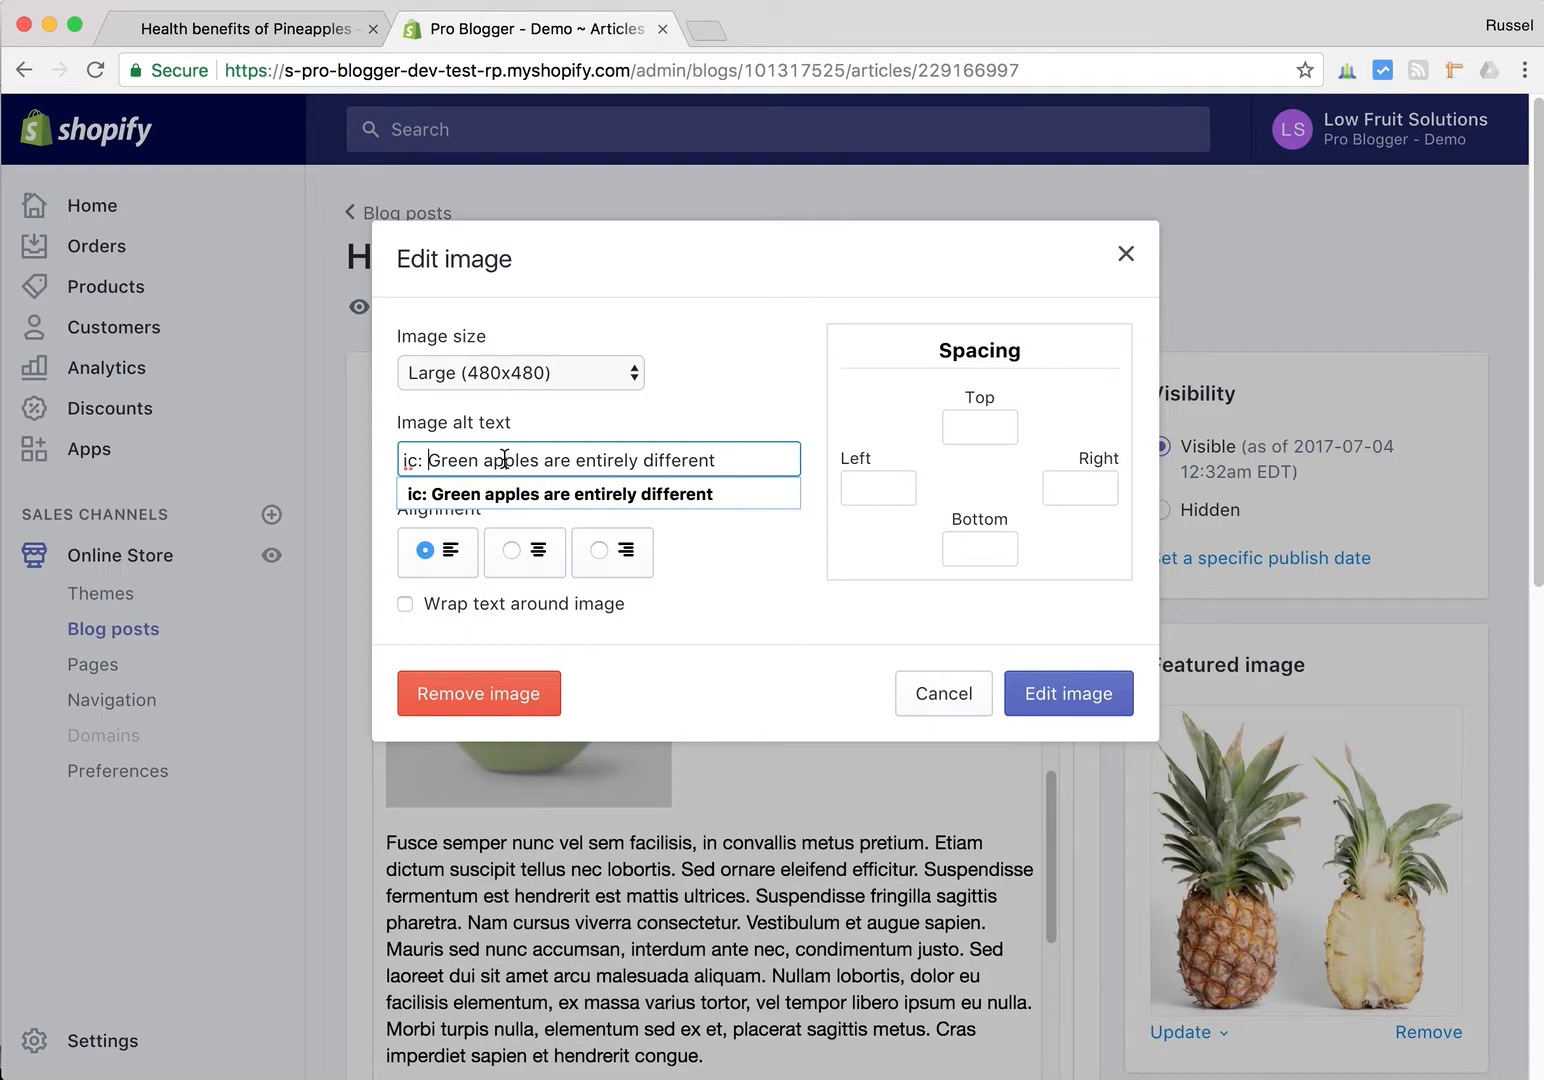
{"action": "left_click", "coordinate": [720, 398]}
{"action": "left_click", "coordinate": [725, 460]}
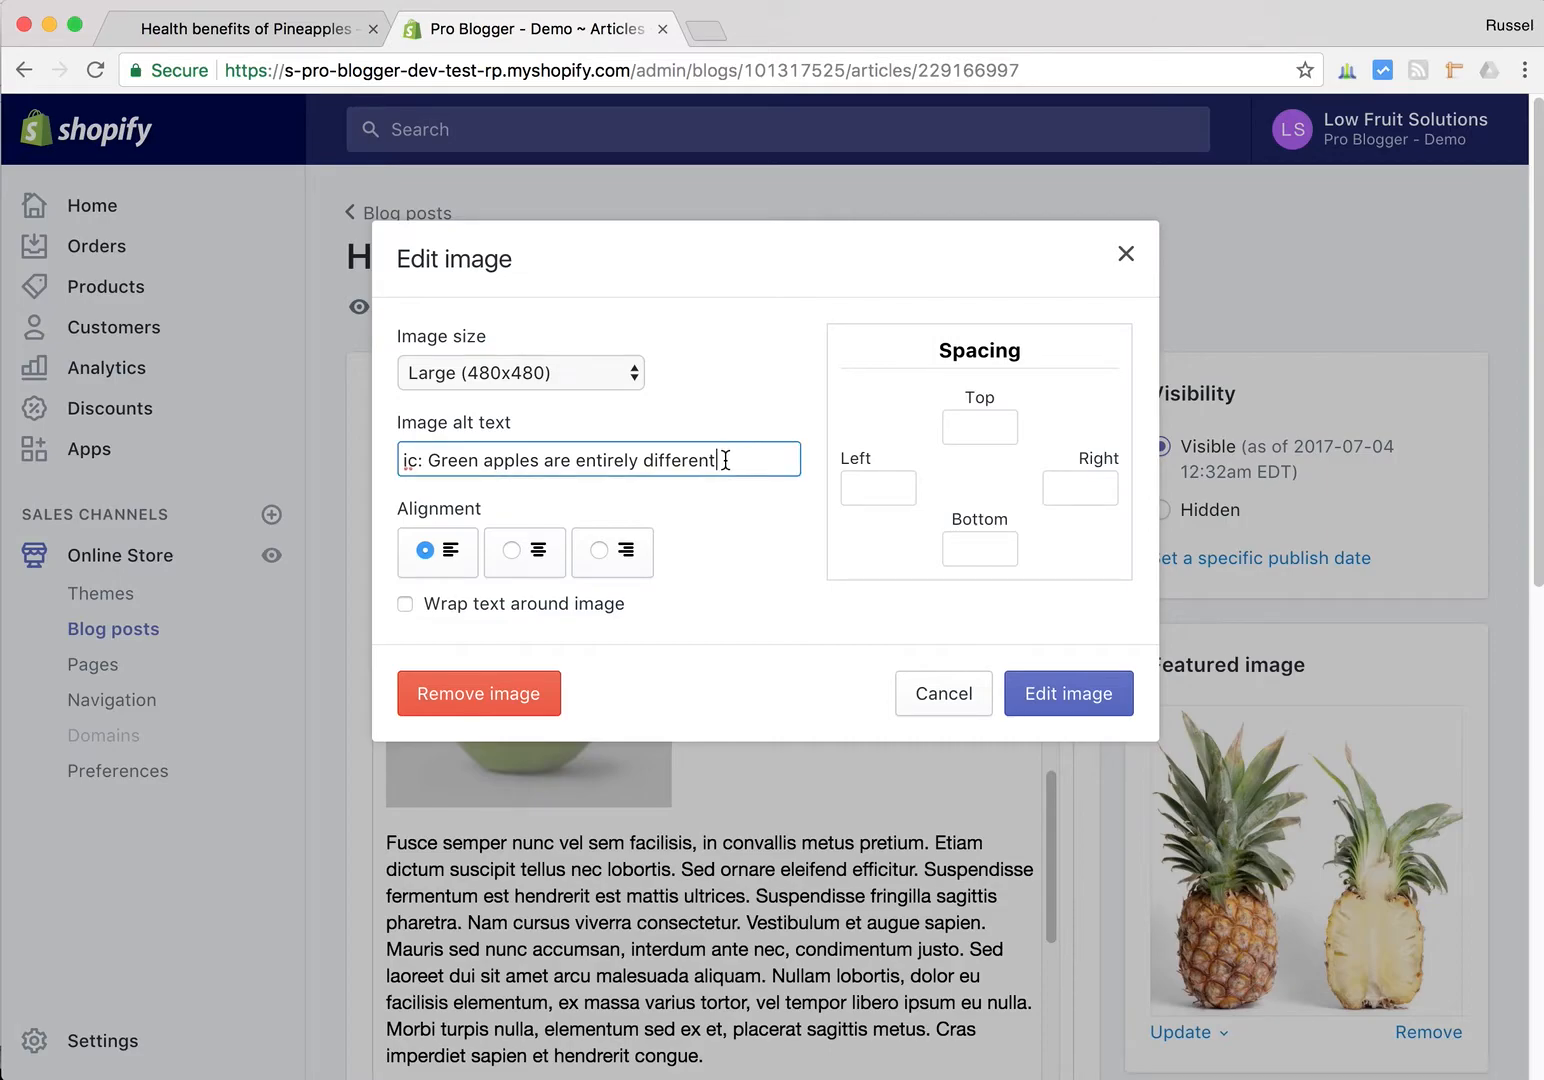
{"action": "left_click", "coordinate": [940, 698]}
Review the pineapple picture in the content, check the featured image's alt text, and close its editor without saving
{"action": "scroll", "coordinate": [936, 693], "scroll_direction": "down", "scroll_amount": 1}
{"action": "scroll", "coordinate": [936, 693], "scroll_direction": "up", "scroll_amount": 3}
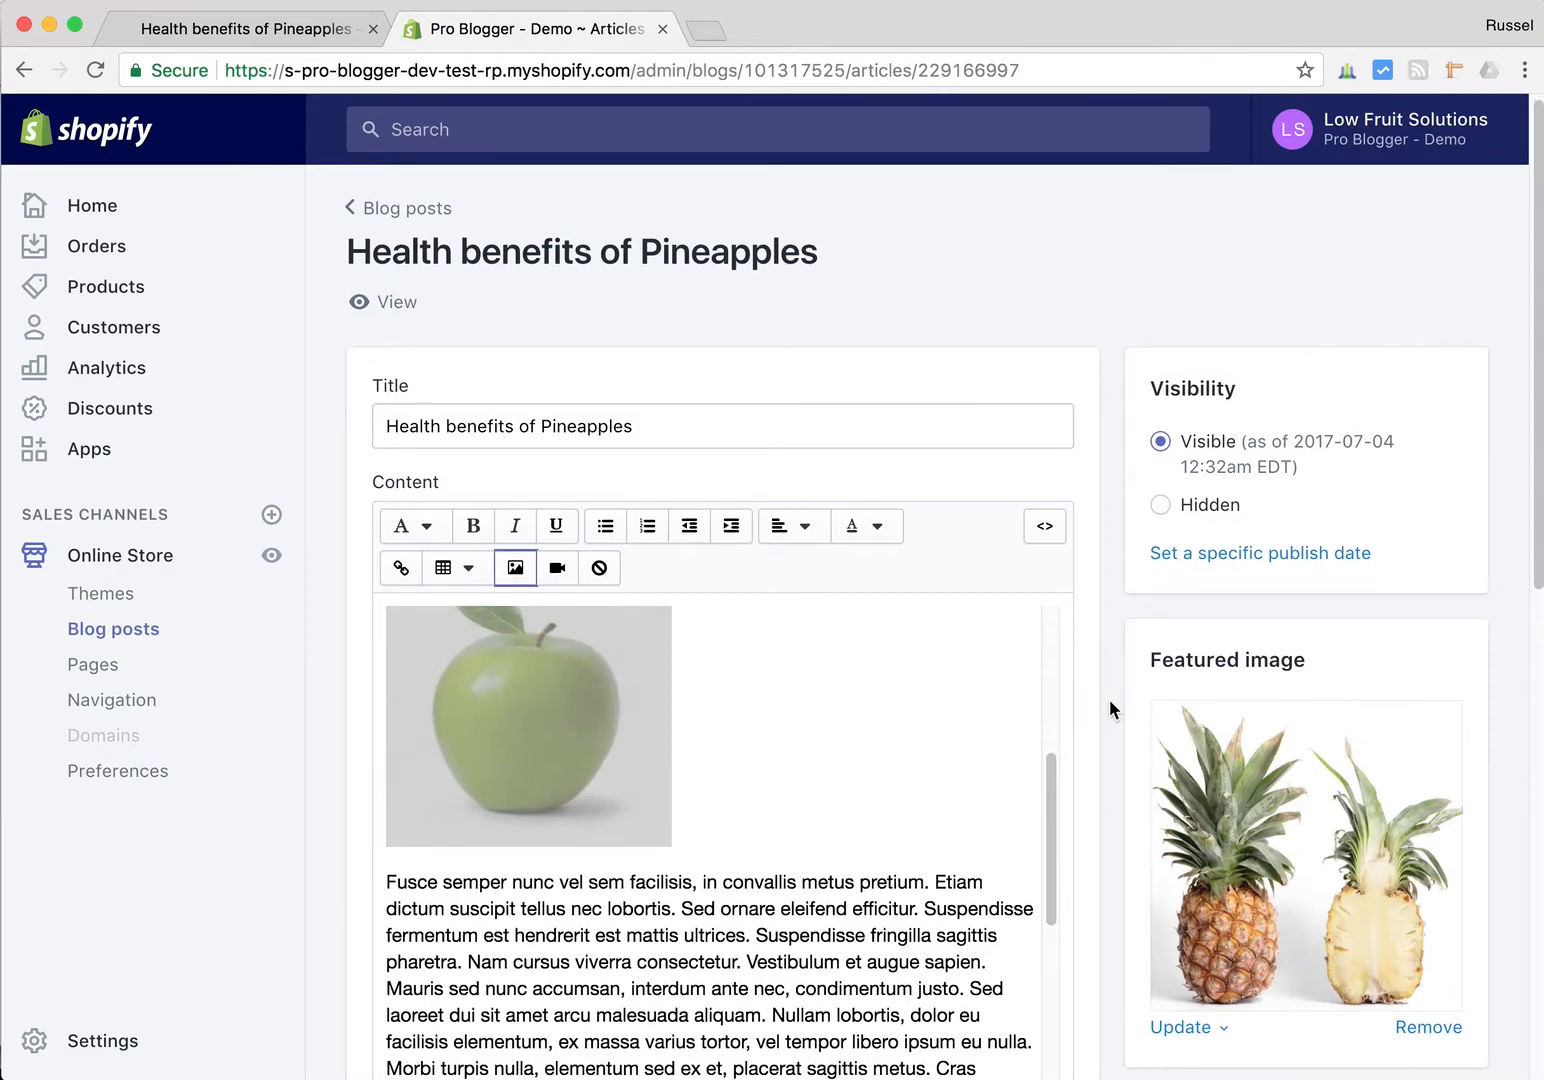
{"action": "scroll", "coordinate": [1109, 700], "scroll_direction": "down", "scroll_amount": 3}
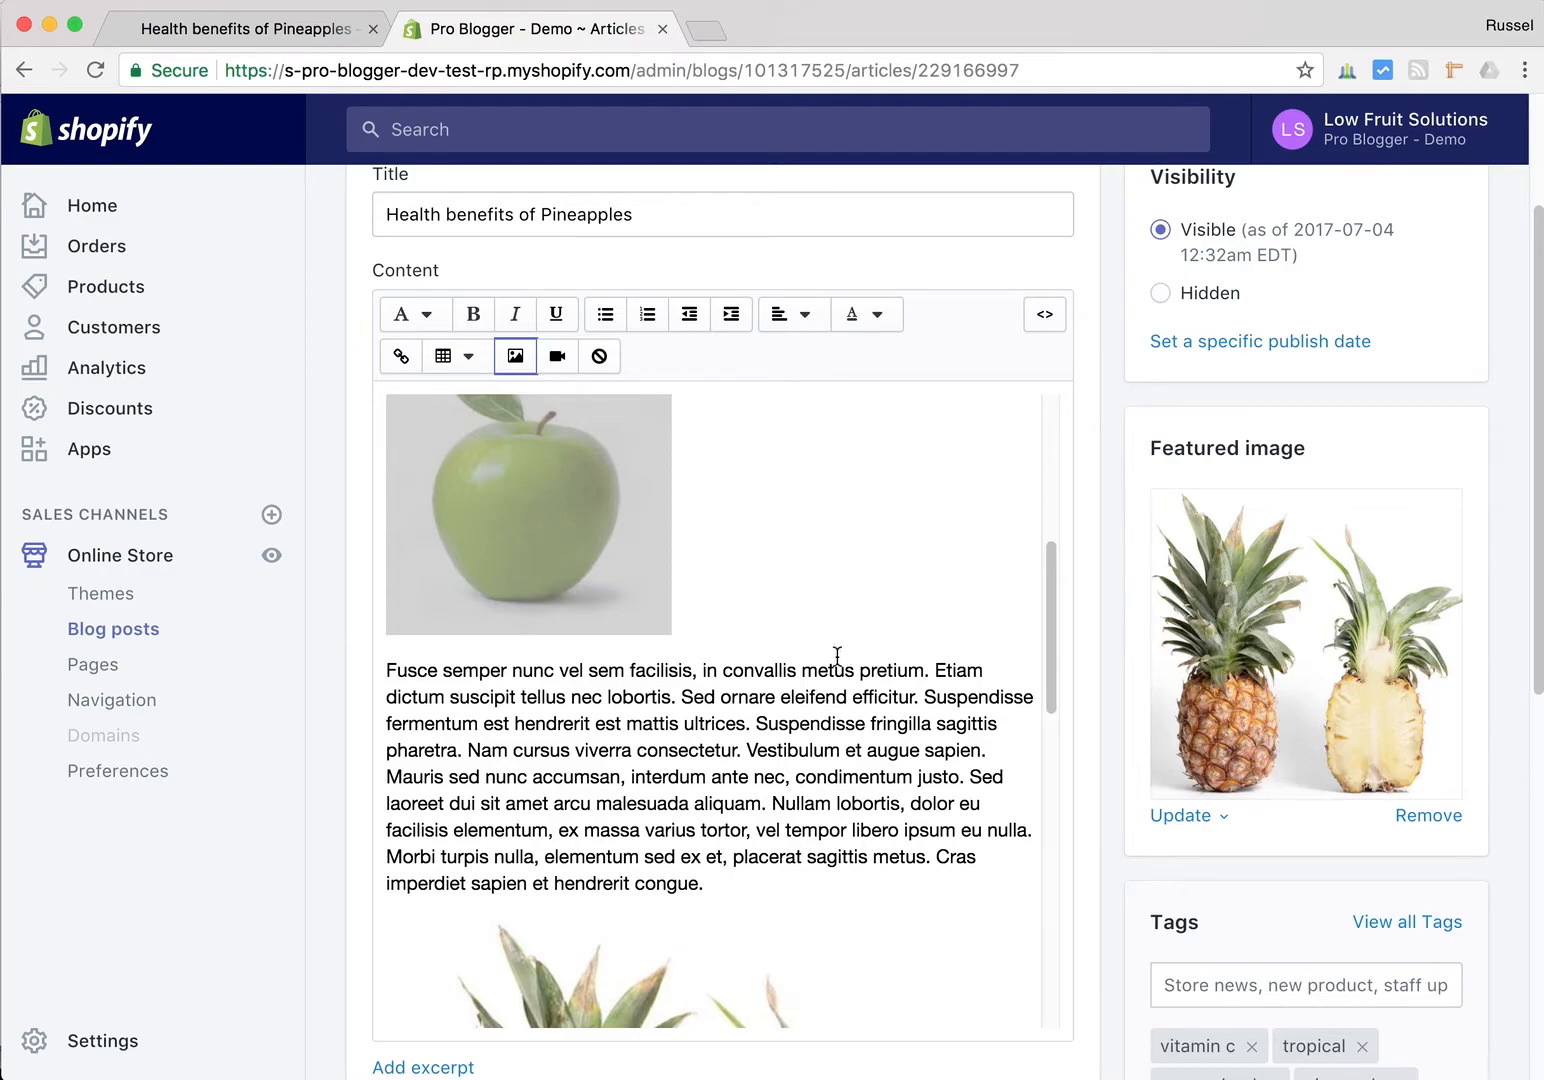
{"action": "scroll", "coordinate": [834, 655], "scroll_direction": "down", "scroll_amount": 5}
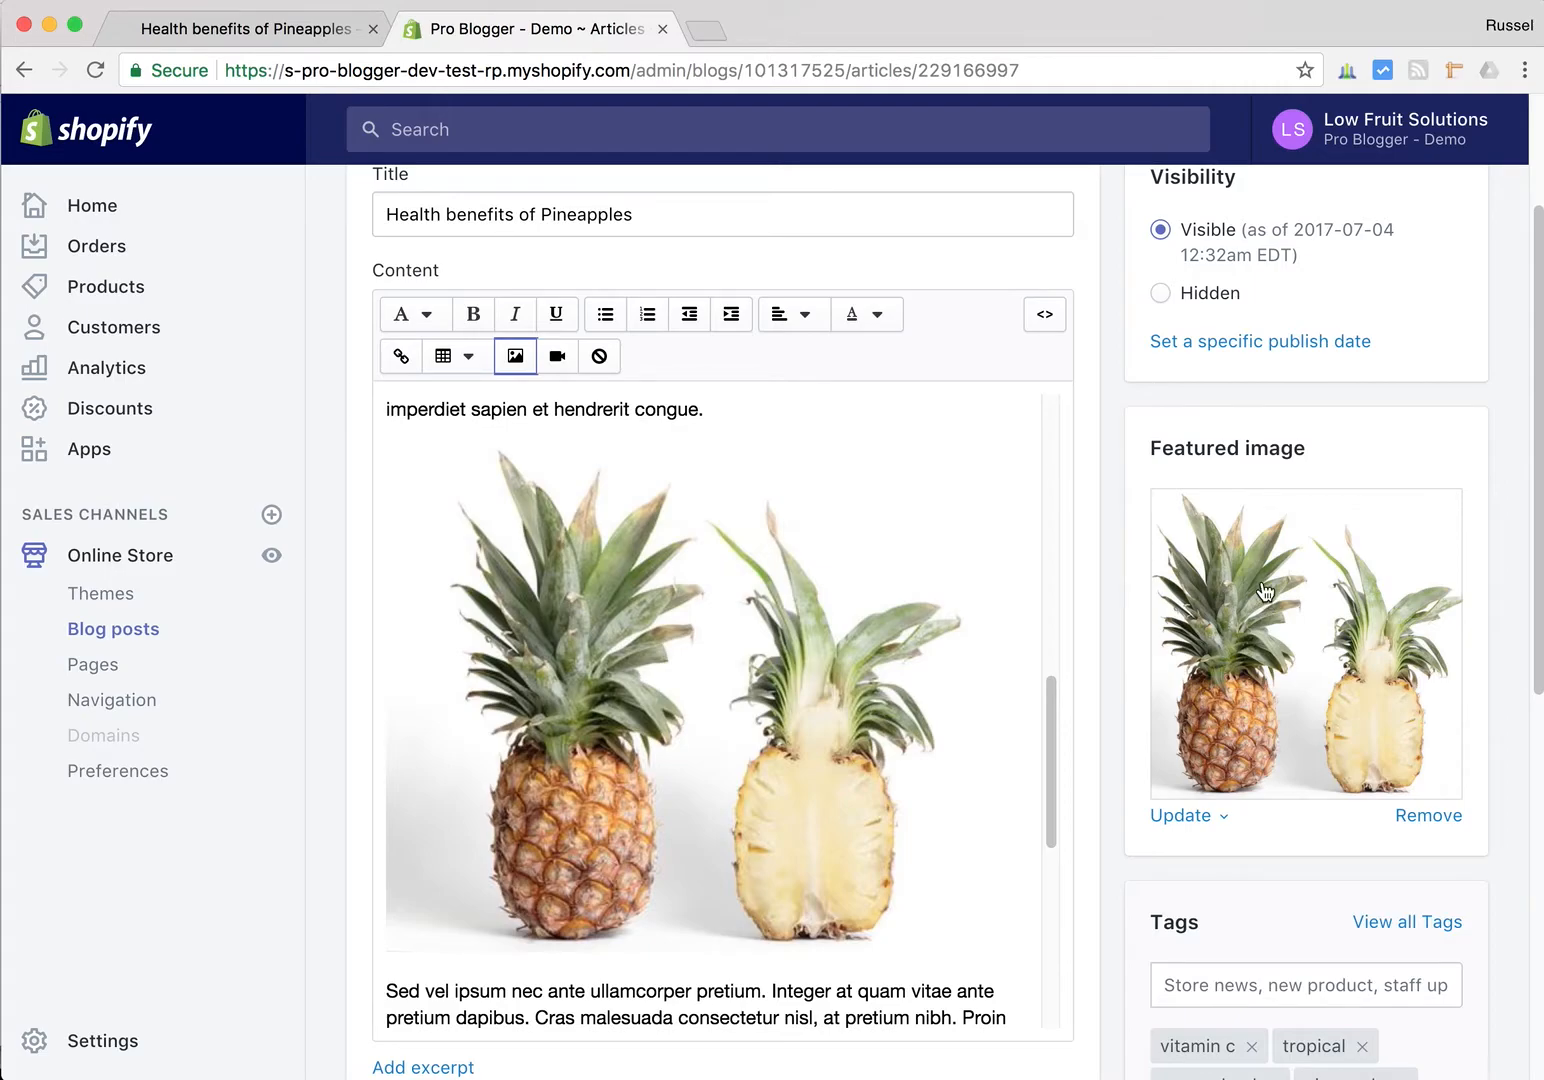
{"action": "left_click", "coordinate": [1222, 816]}
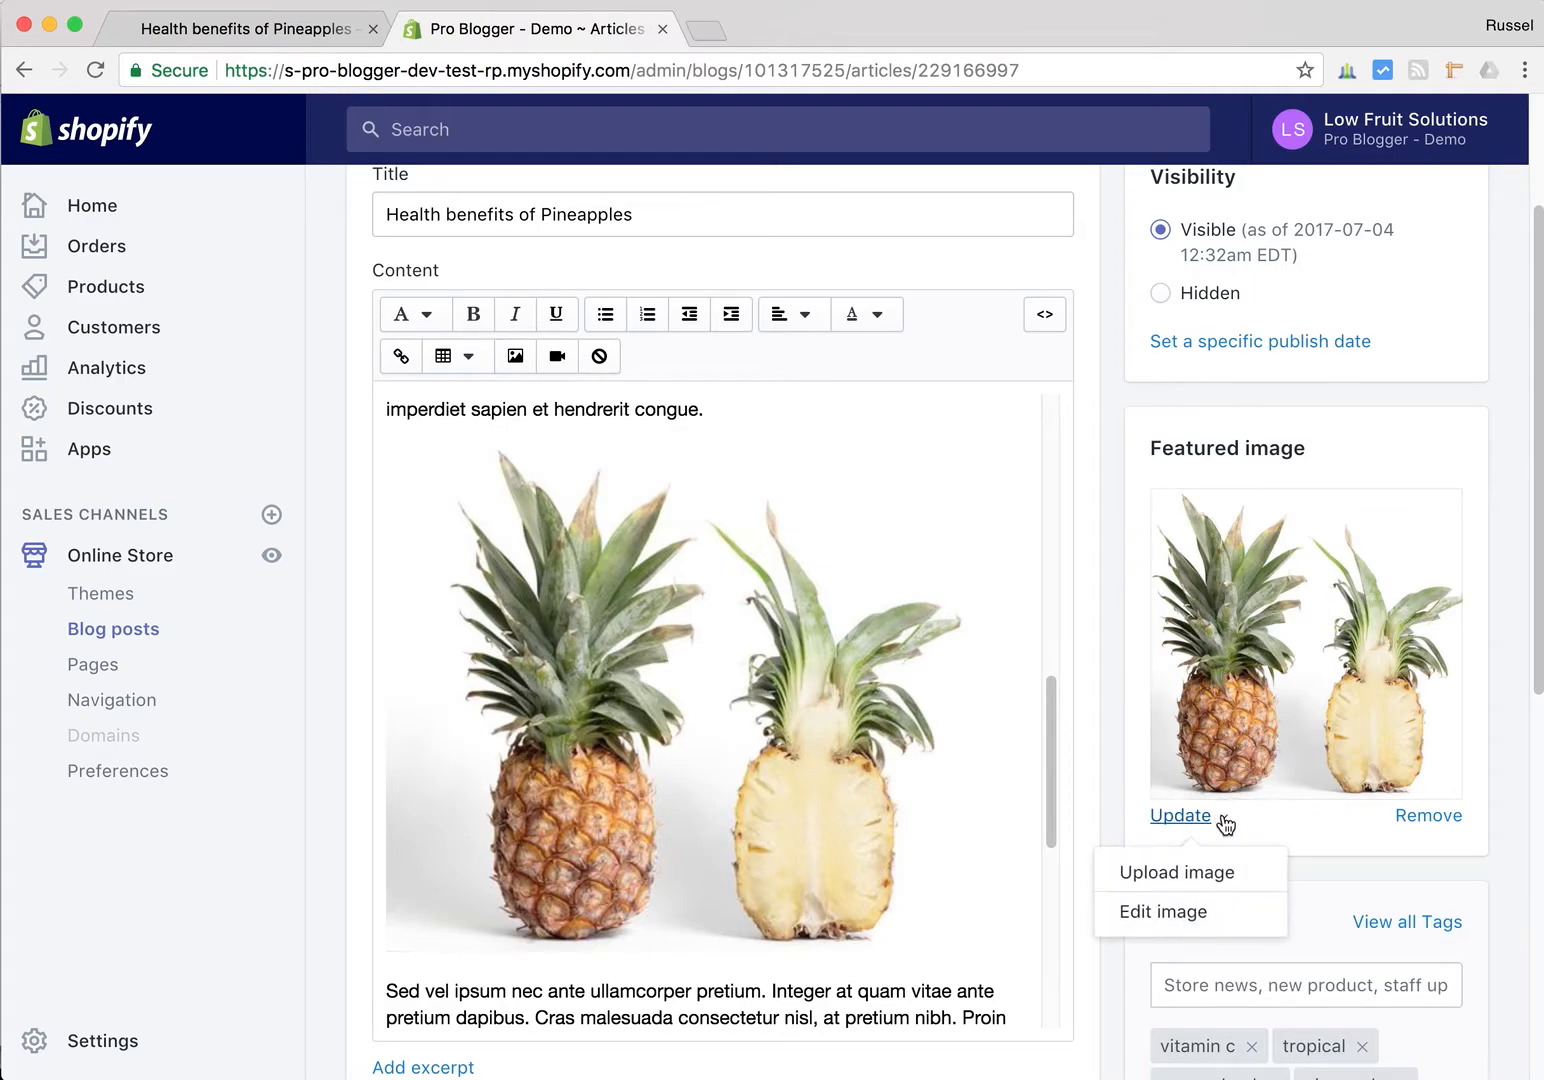
{"action": "left_click", "coordinate": [1163, 911]}
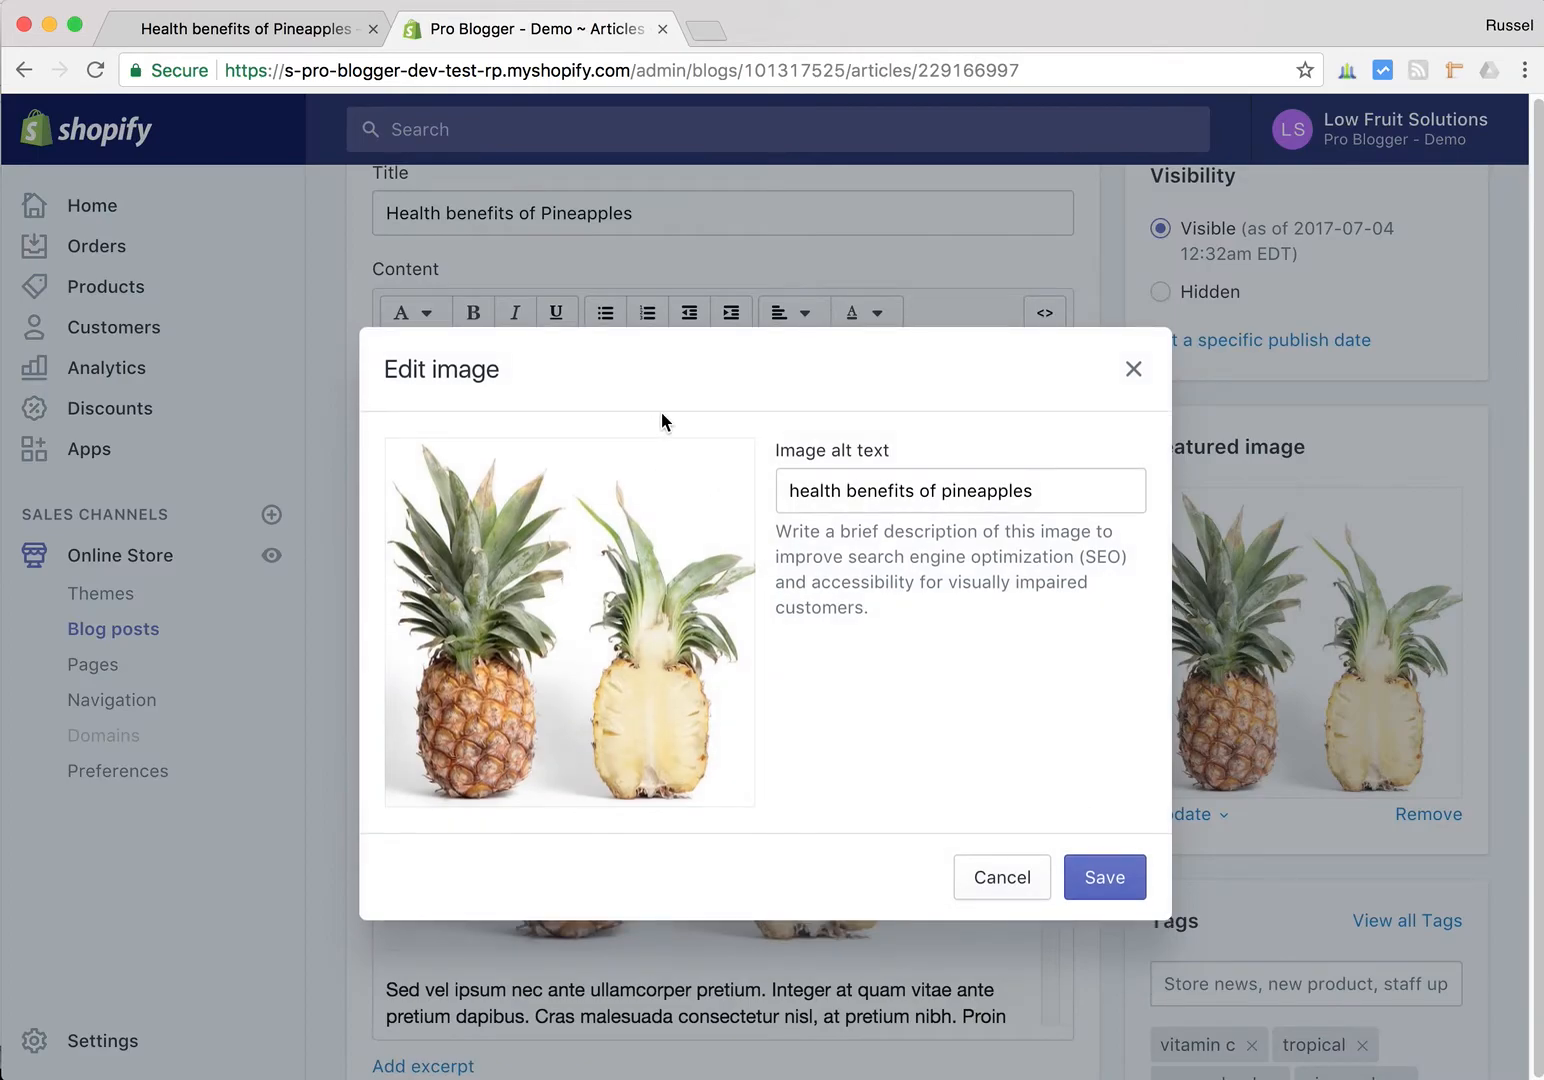
{"action": "left_click", "coordinate": [1059, 494]}
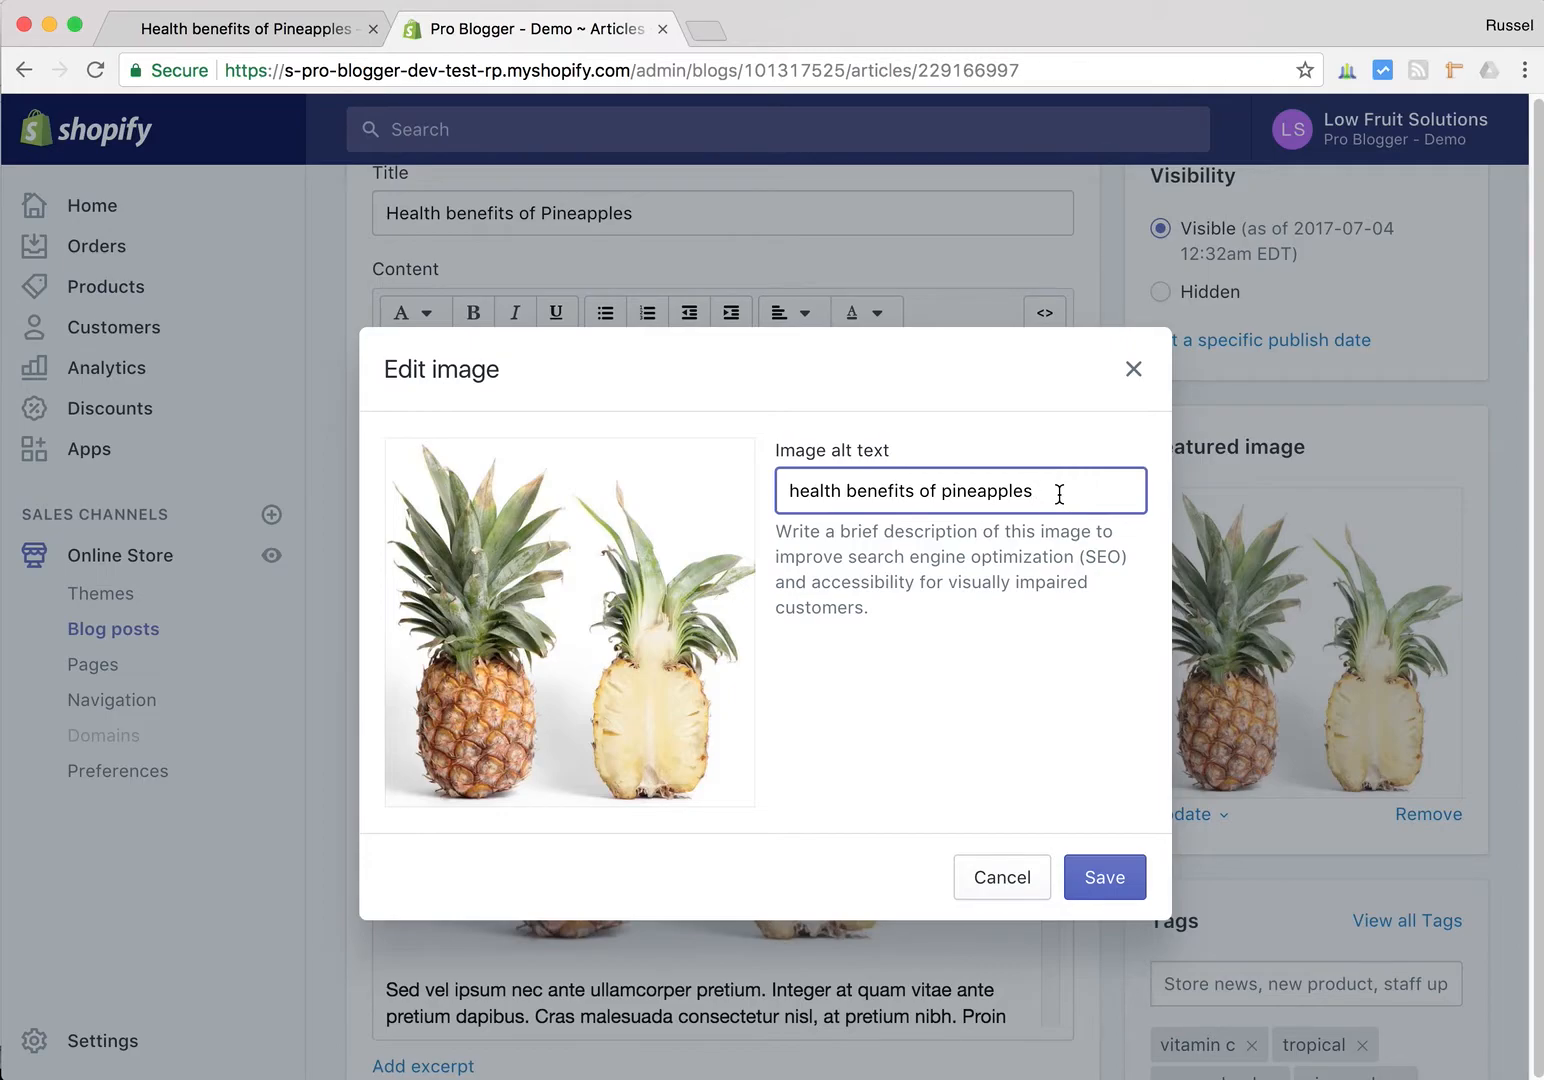
{"action": "left_click", "coordinate": [1137, 371]}
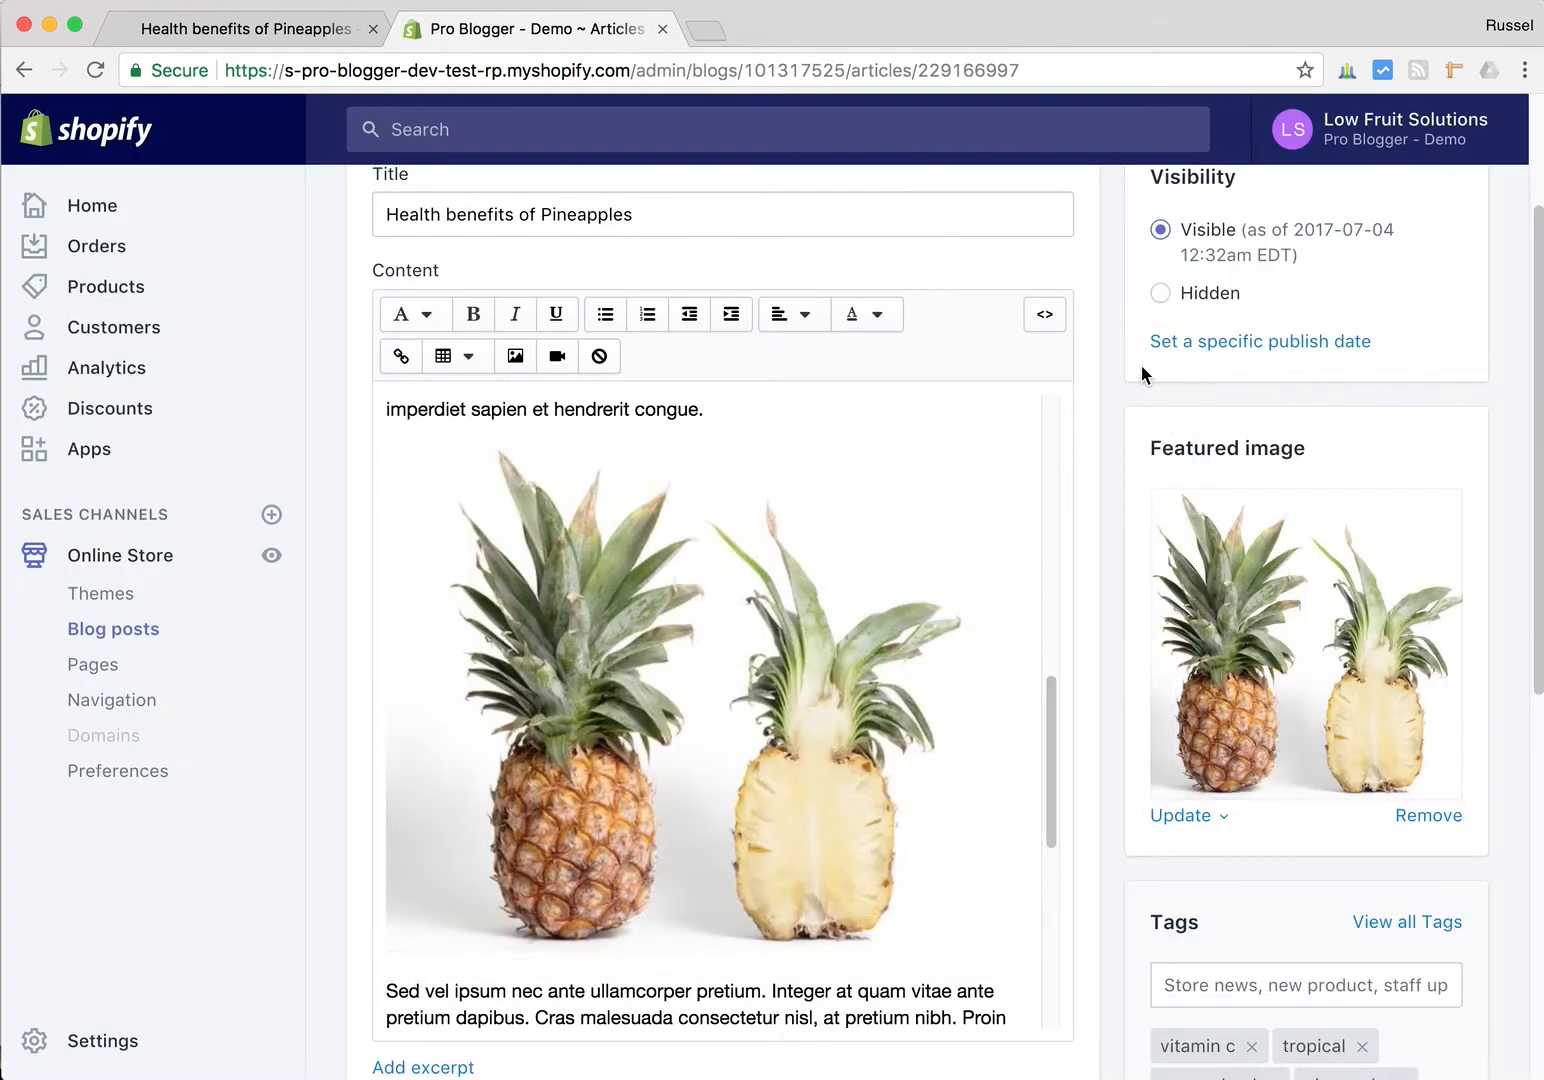
Review the post's excerpt, author and blog settings, and examine its tags and the tag entry field
{"action": "scroll", "coordinate": [1120, 540], "scroll_direction": "down", "scroll_amount": 2}
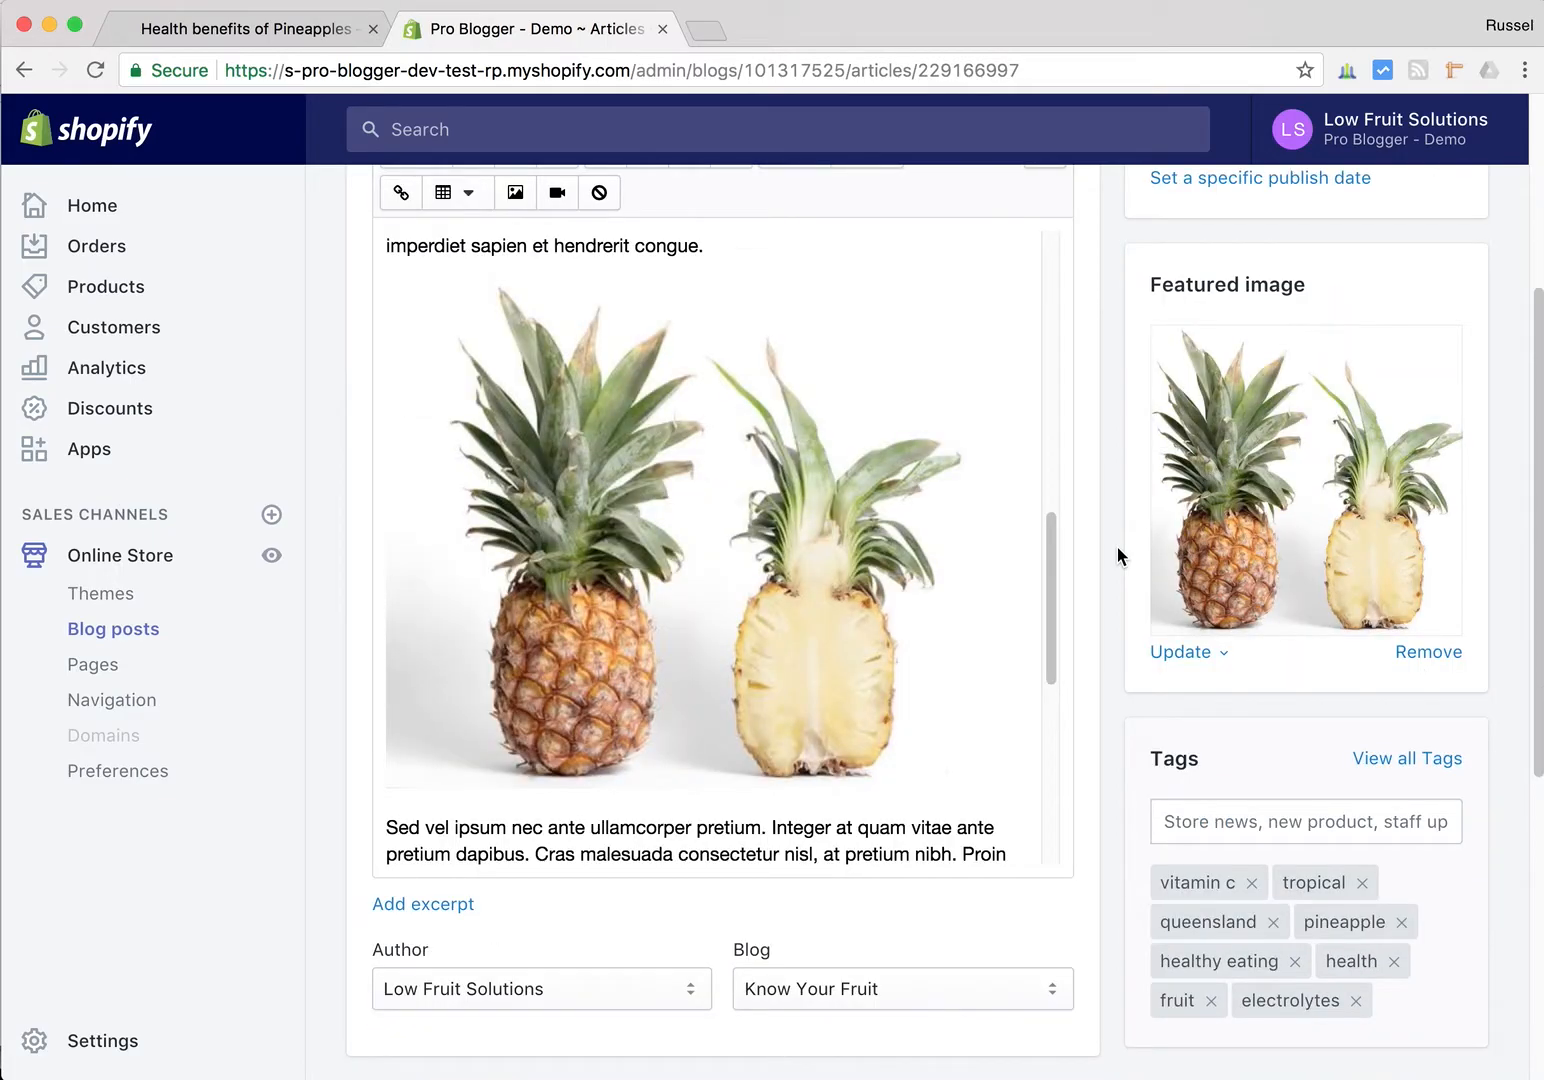
{"action": "scroll", "coordinate": [1117, 555], "scroll_direction": "down", "scroll_amount": 2}
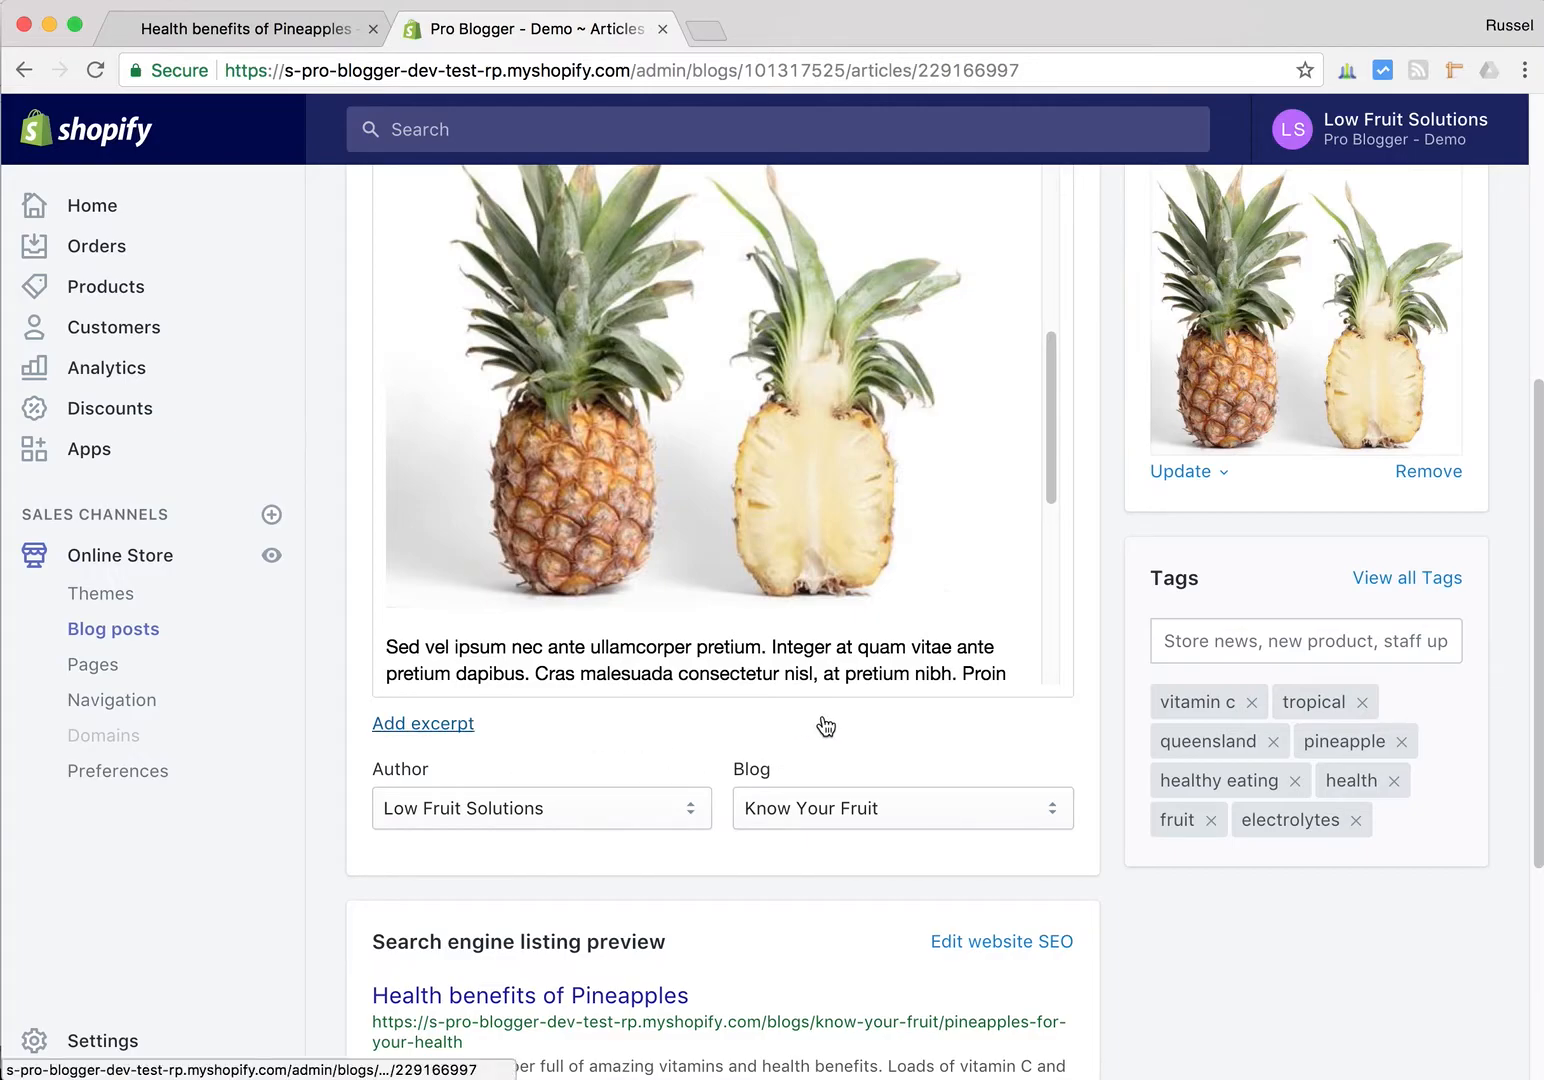
{"action": "scroll", "coordinate": [820, 724], "scroll_direction": "down", "scroll_amount": 2}
{"action": "scroll", "coordinate": [822, 725], "scroll_direction": "up", "scroll_amount": 3}
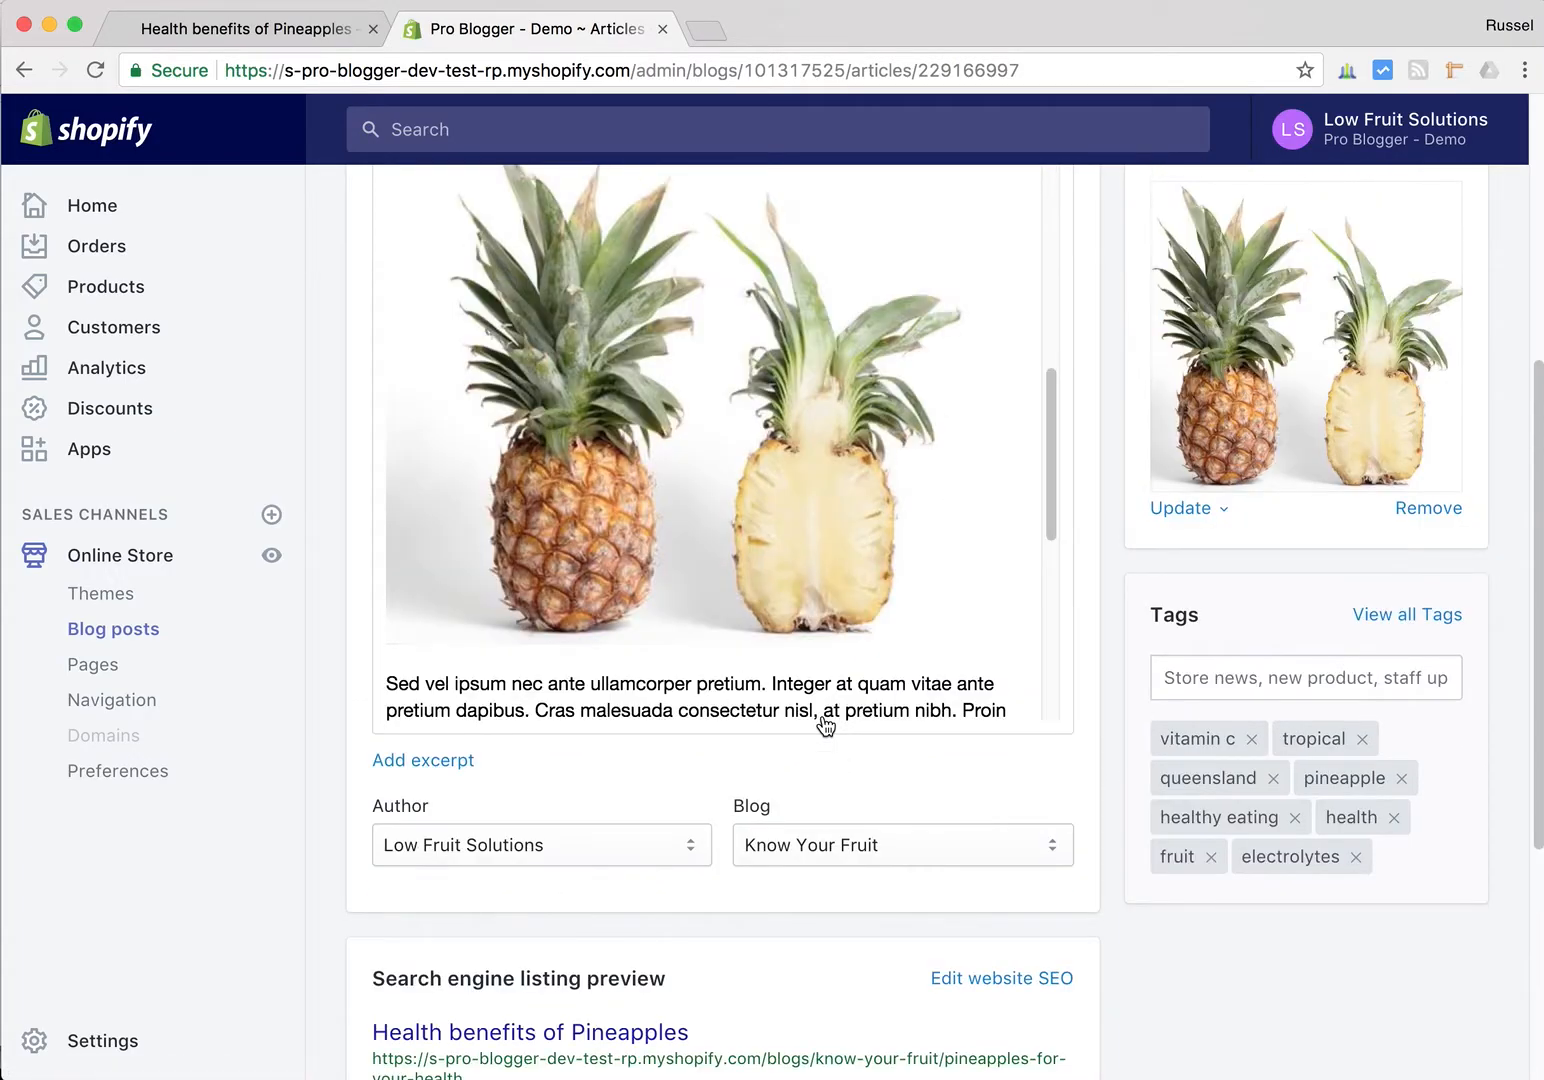
{"action": "left_click", "coordinate": [1186, 672]}
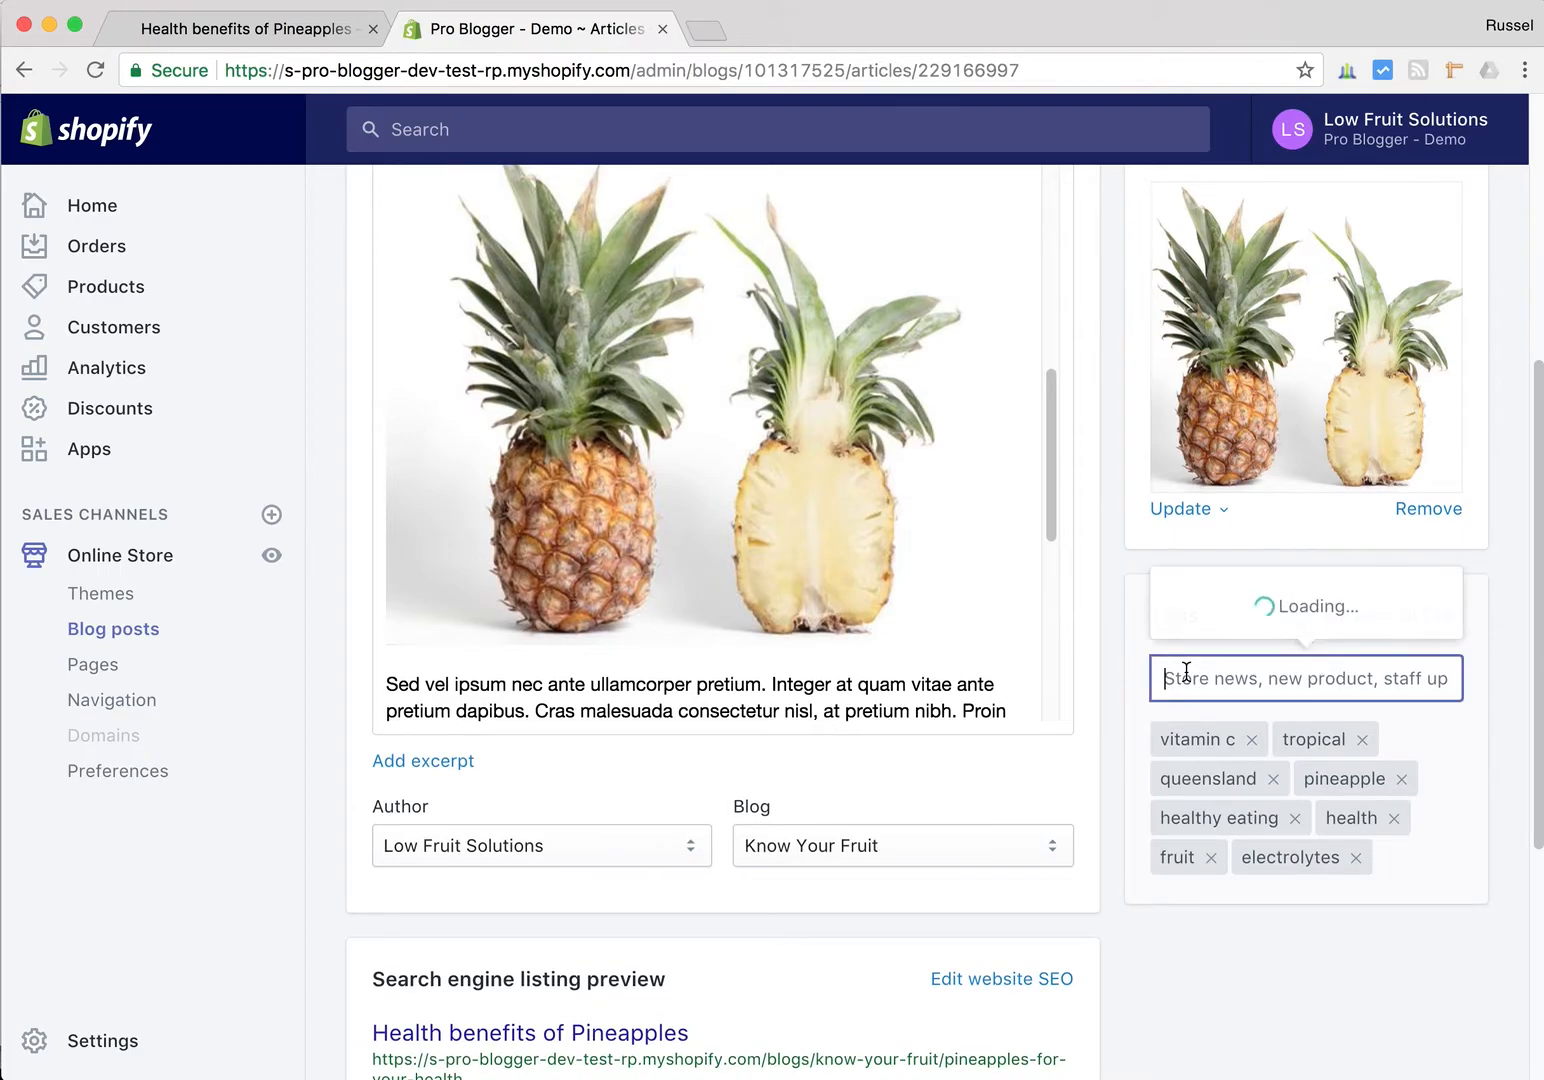
{"action": "left_click", "coordinate": [1141, 672]}
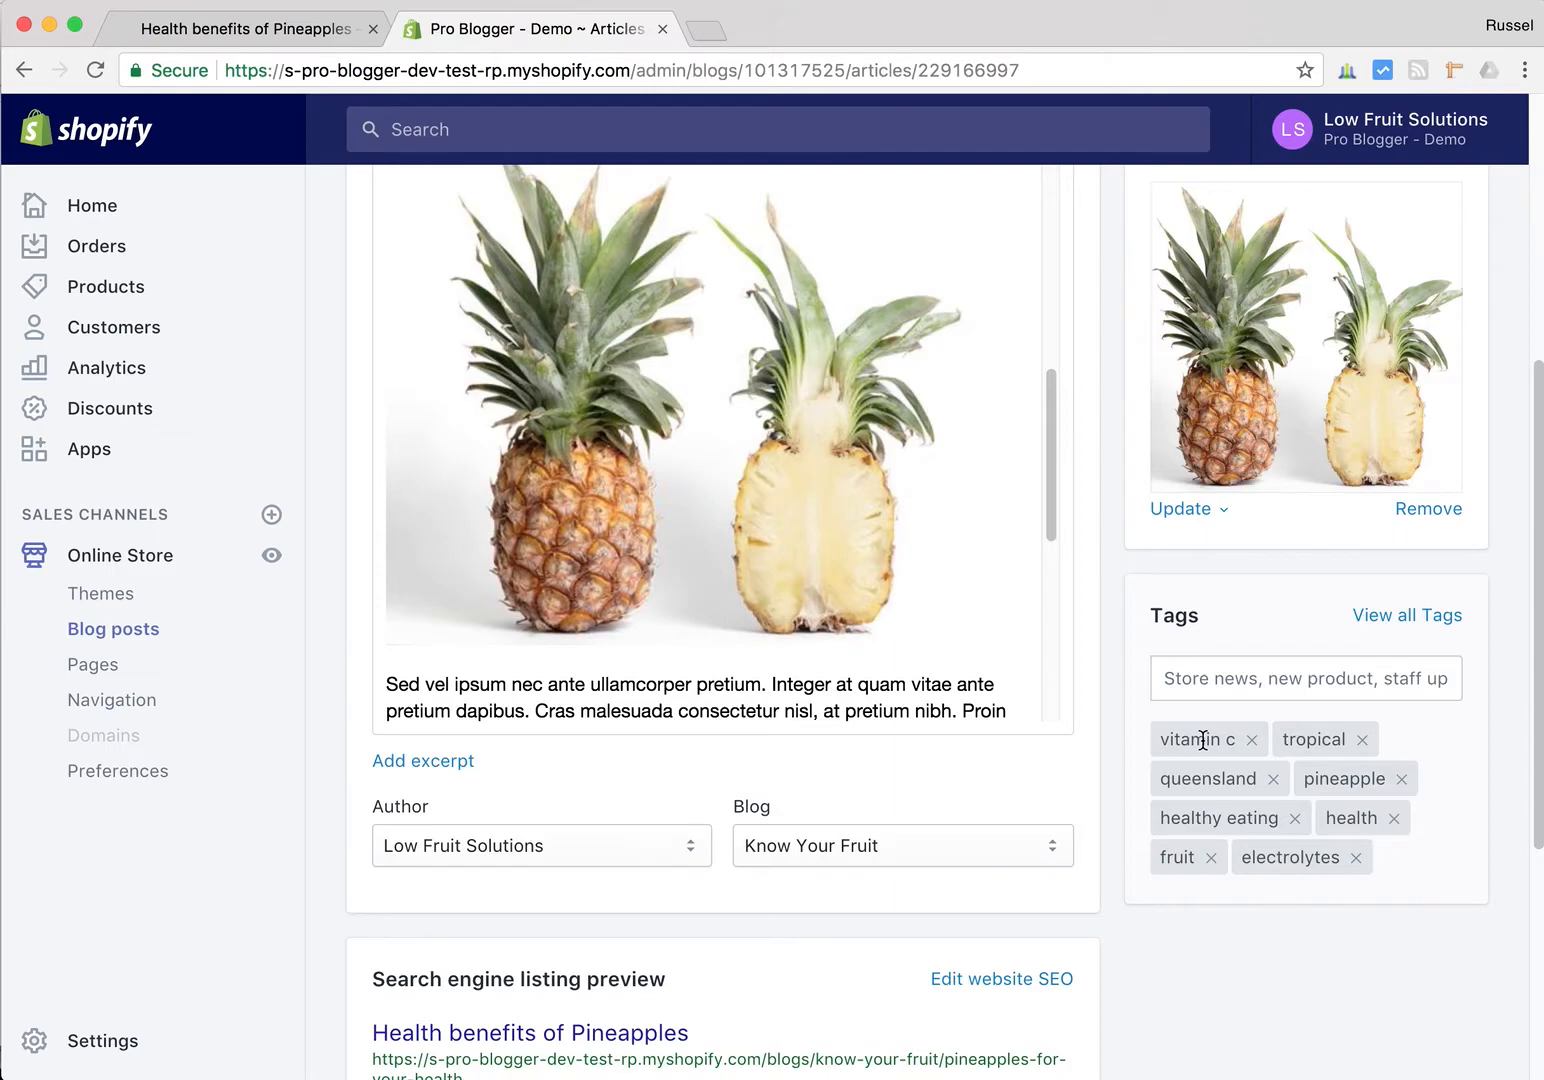
Expand the post's website SEO settings and examine its page title, meta description, URL handle and comments section
{"action": "scroll", "coordinate": [961, 814], "scroll_direction": "down", "scroll_amount": 4}
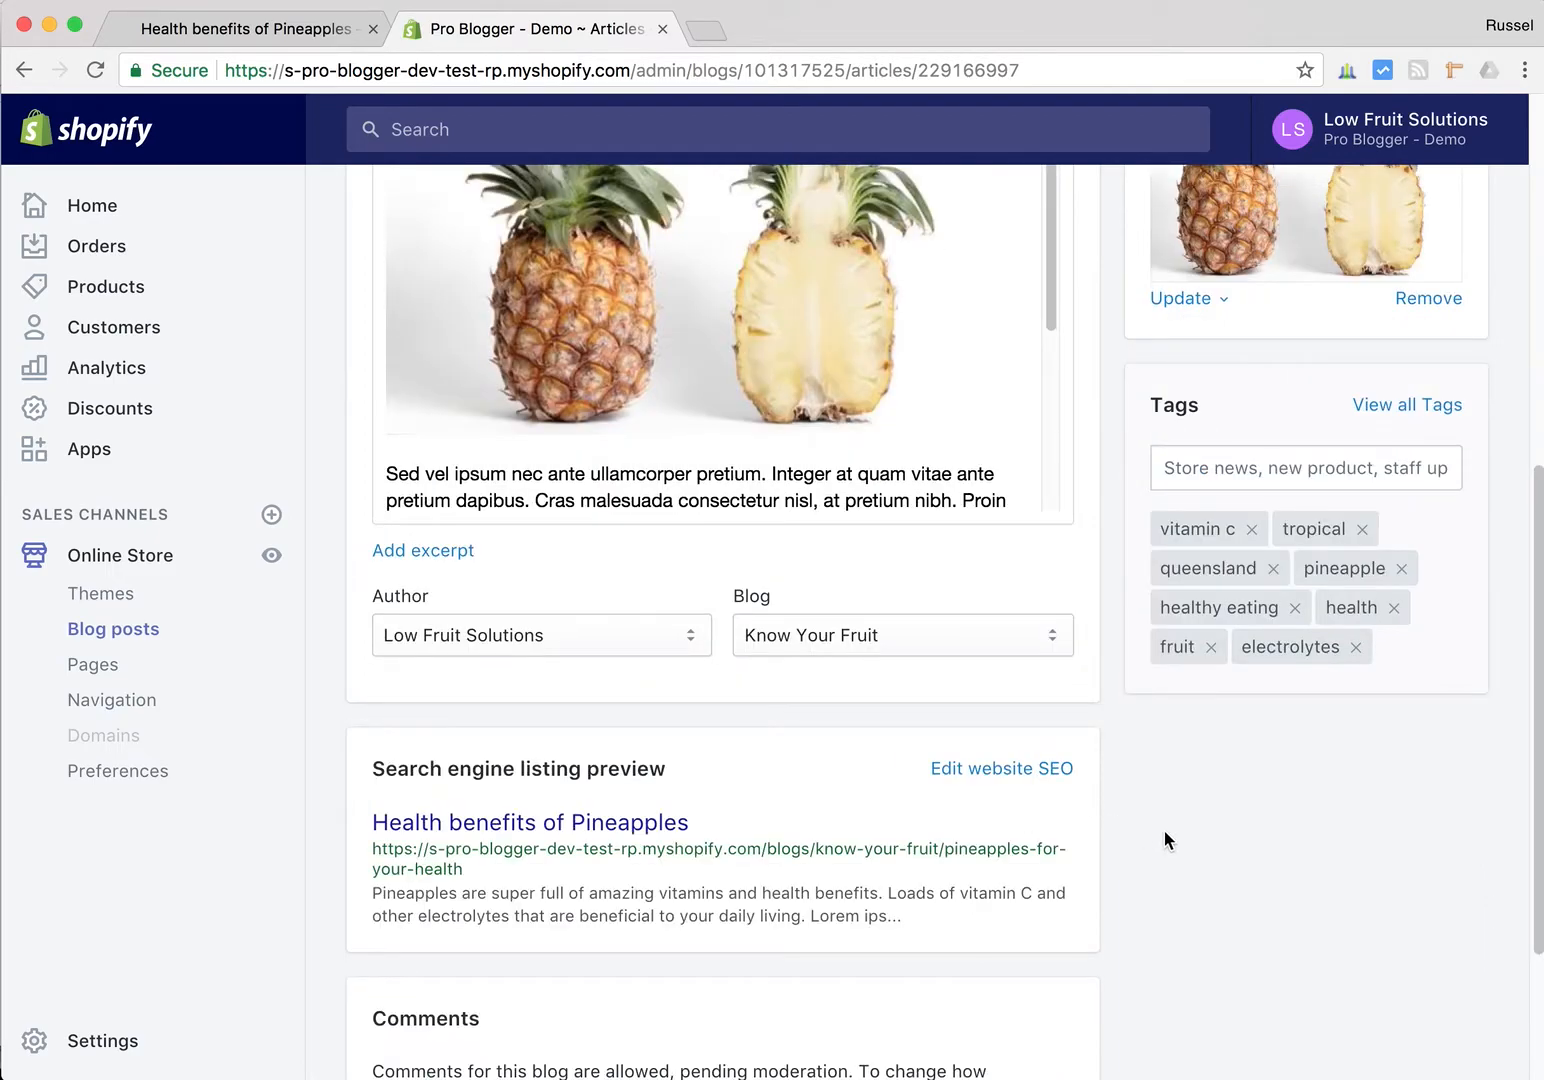
{"action": "left_click", "coordinate": [1005, 769]}
{"action": "scroll", "coordinate": [1050, 800], "scroll_direction": "down", "scroll_amount": 4}
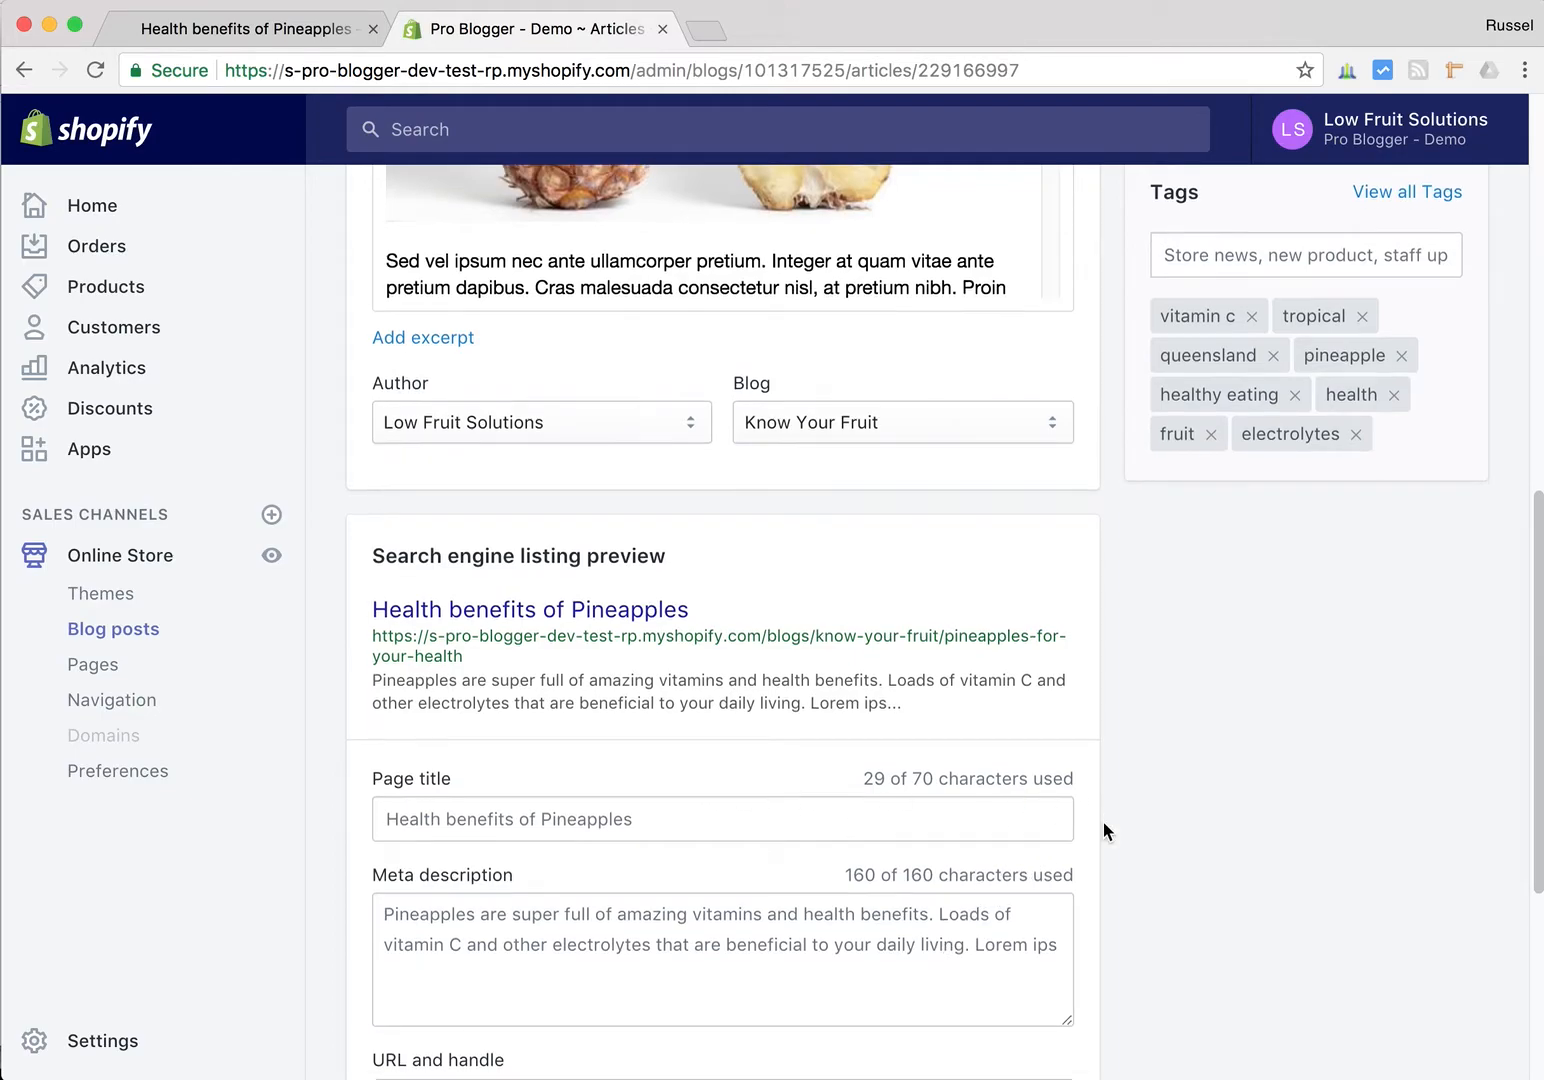
{"action": "scroll", "coordinate": [1103, 821], "scroll_direction": "down", "scroll_amount": 4}
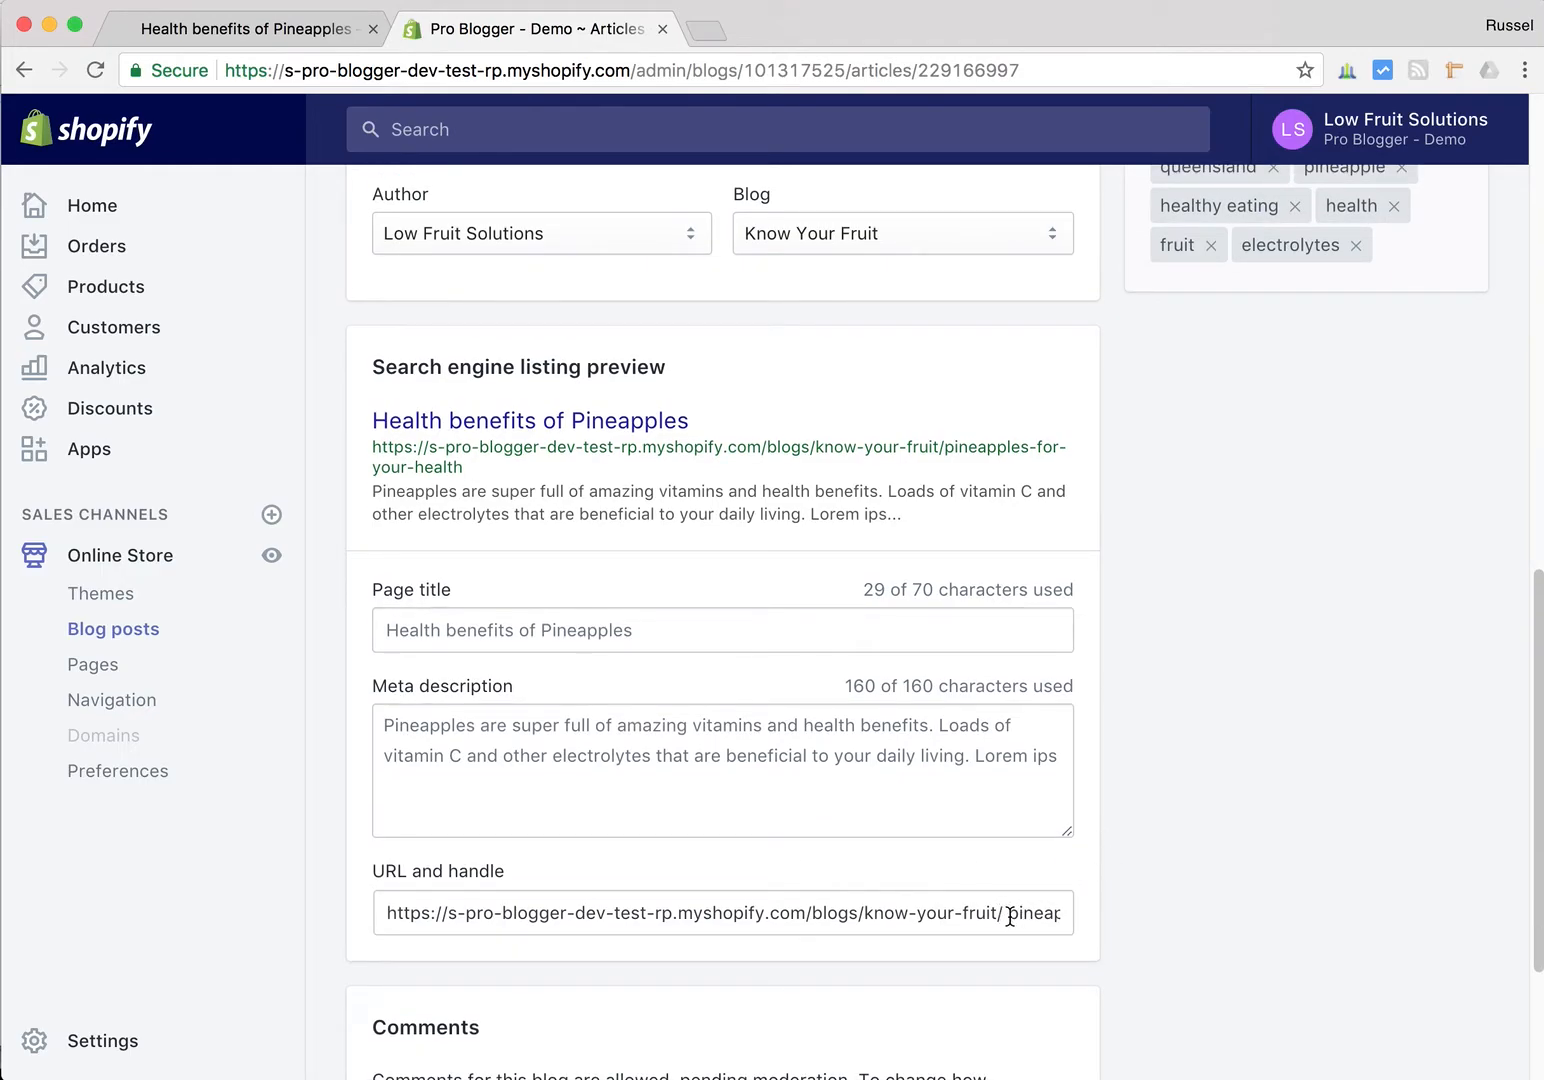
{"action": "mouse_move", "coordinate": [1010, 916]}
{"action": "left_mouse_down"}
{"action": "mouse_move", "coordinate": [903, 911]}
{"action": "mouse_move", "coordinate": [1217, 920]}
{"action": "left_mouse_up"}
{"action": "left_click", "coordinate": [958, 911]}
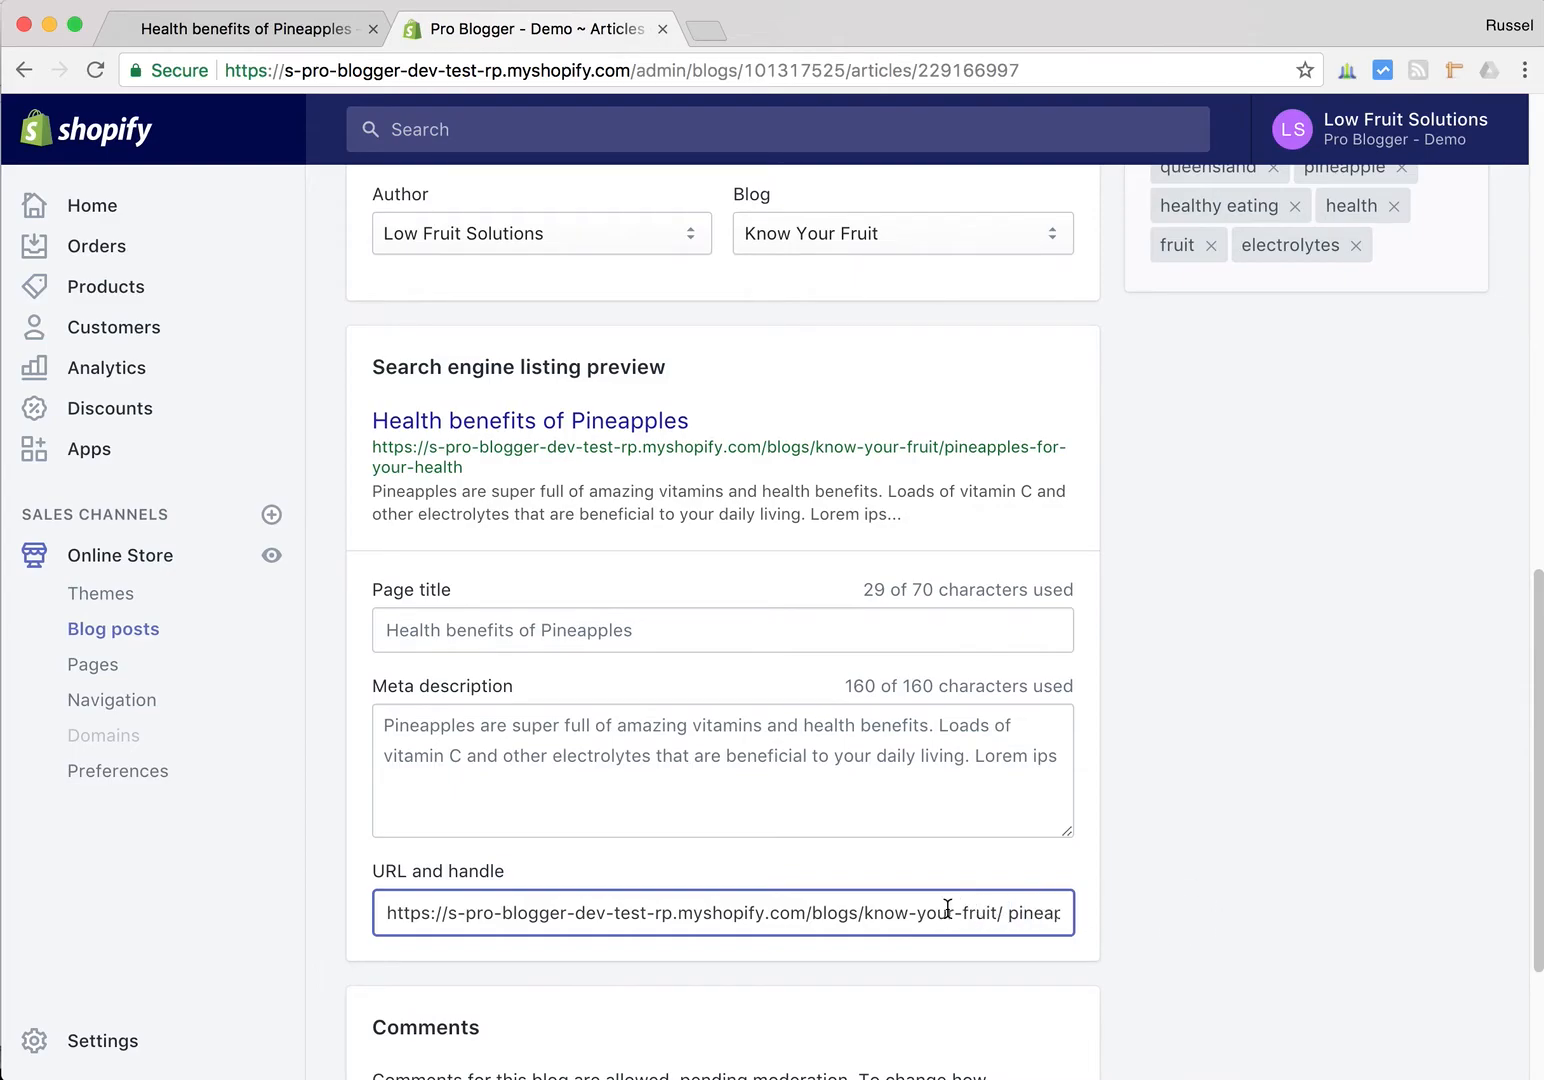
{"action": "scroll", "coordinate": [1137, 789], "scroll_direction": "down", "scroll_amount": 4}
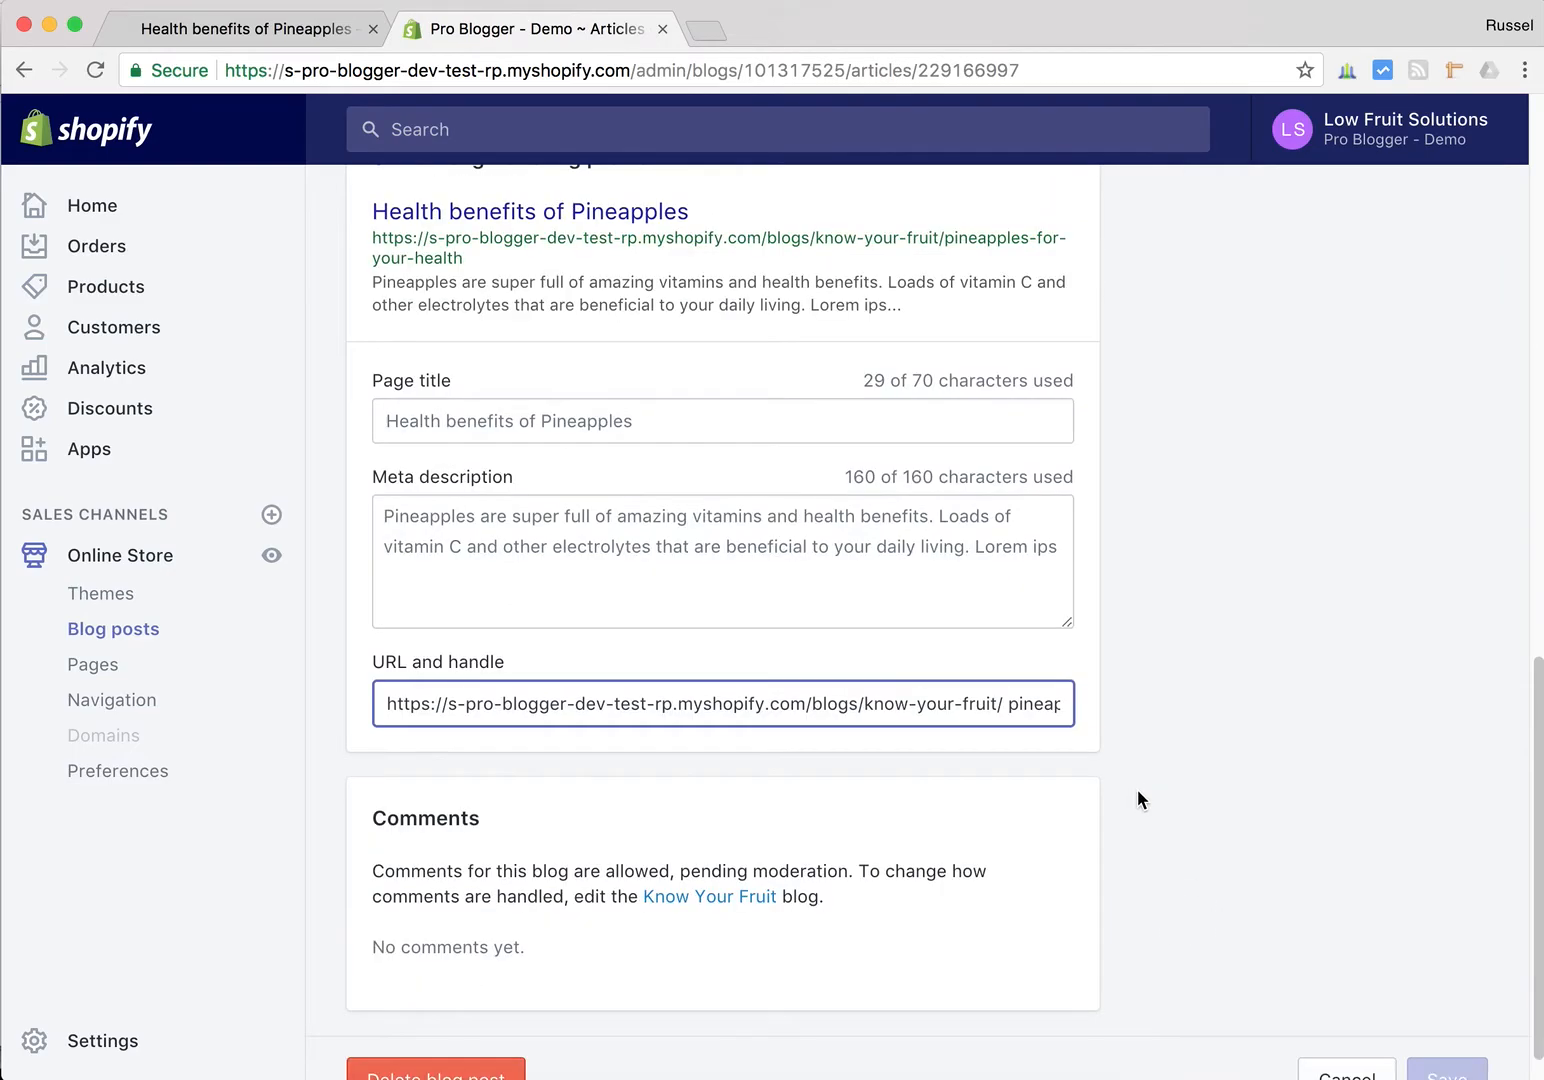
Show the HTML source of the post's content, look it over, and return to the beginning of the text in the visual editor
{"action": "scroll", "coordinate": [1137, 789], "scroll_direction": "up", "scroll_amount": 20}
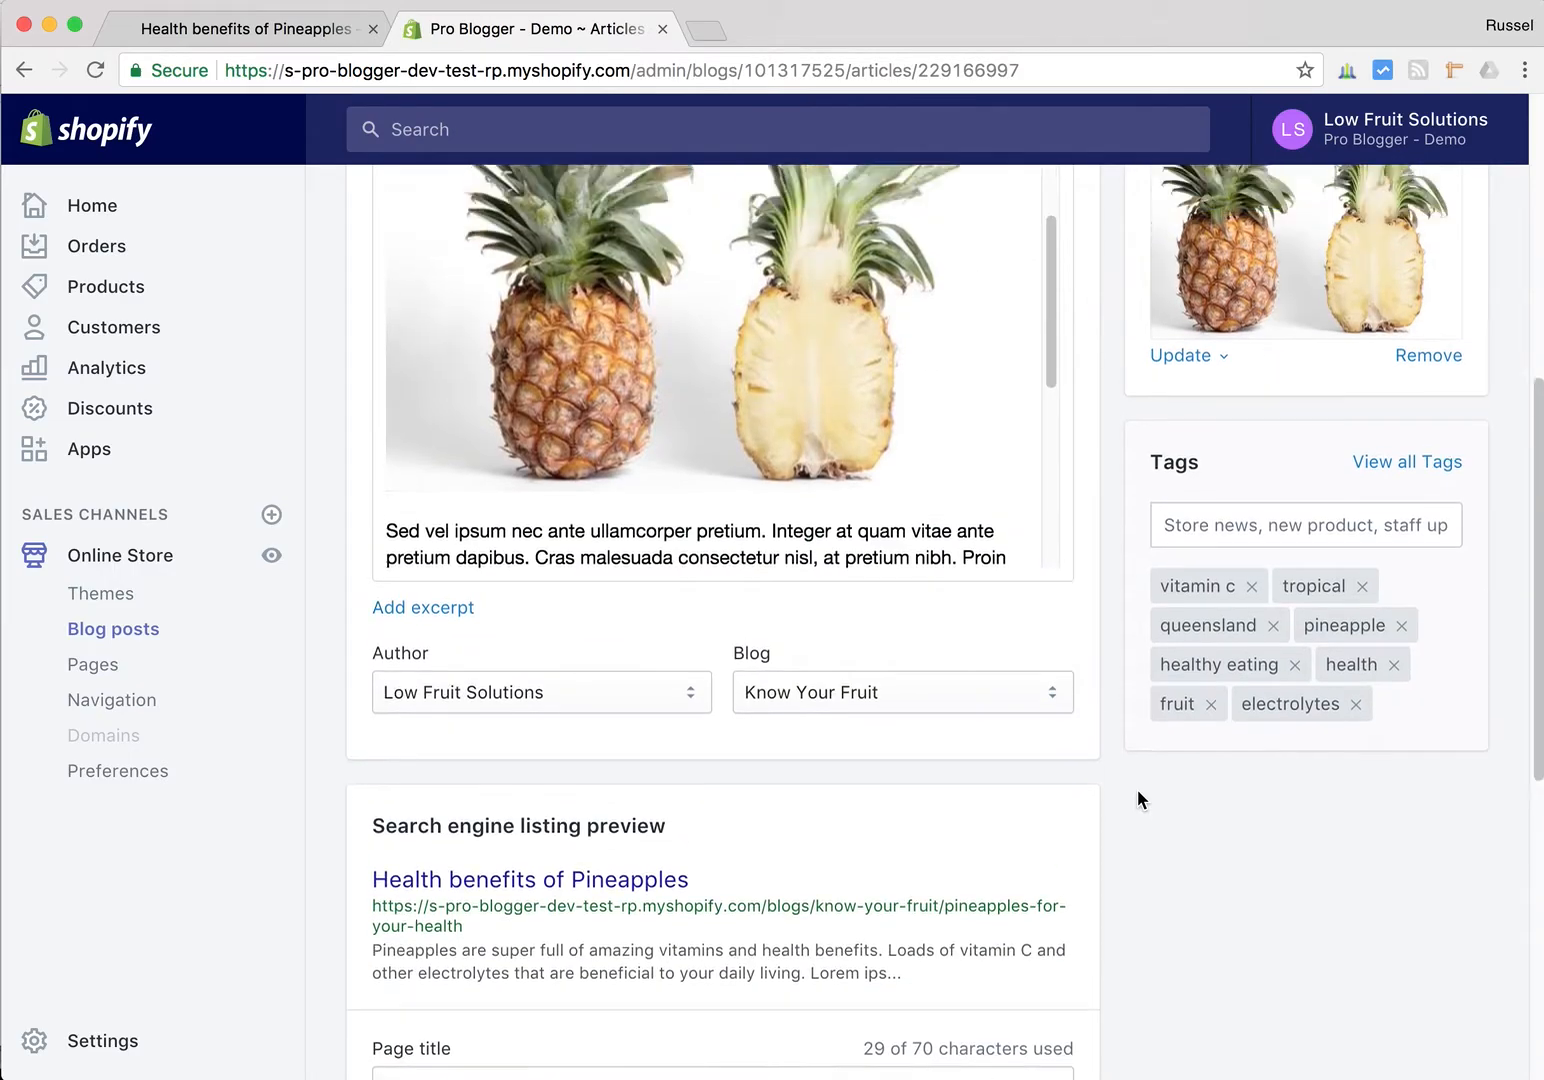
{"action": "scroll", "coordinate": [1137, 789], "scroll_direction": "up", "scroll_amount": 4}
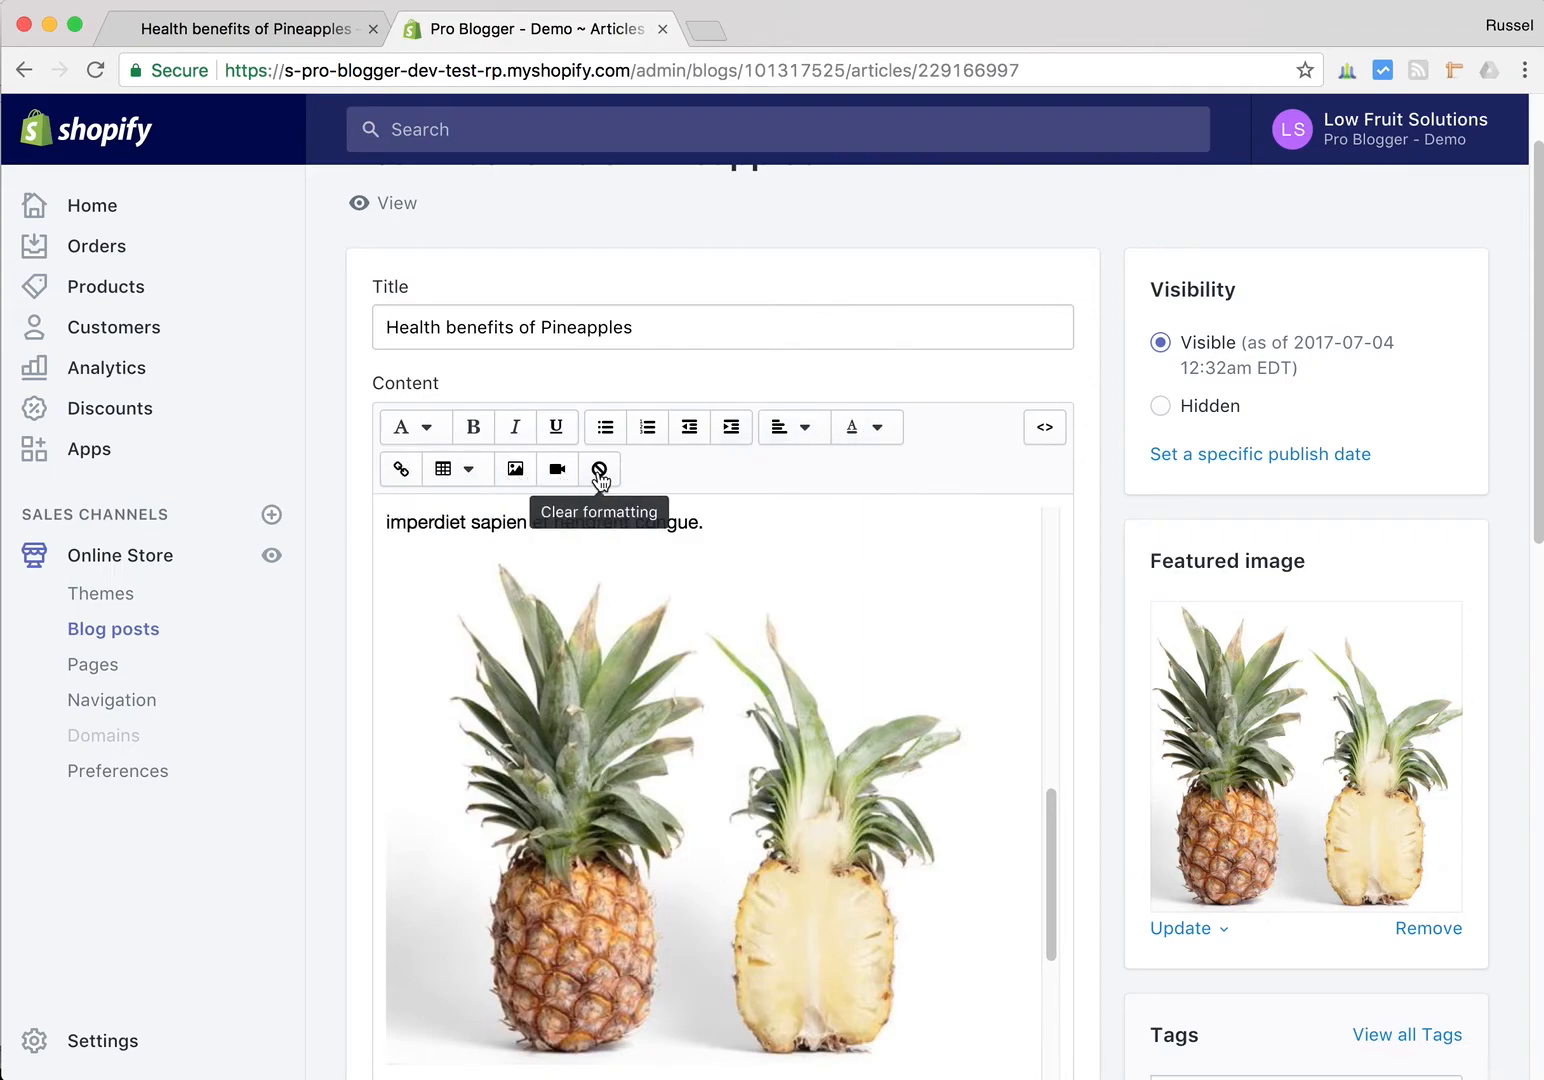
{"action": "left_click", "coordinate": [1045, 430]}
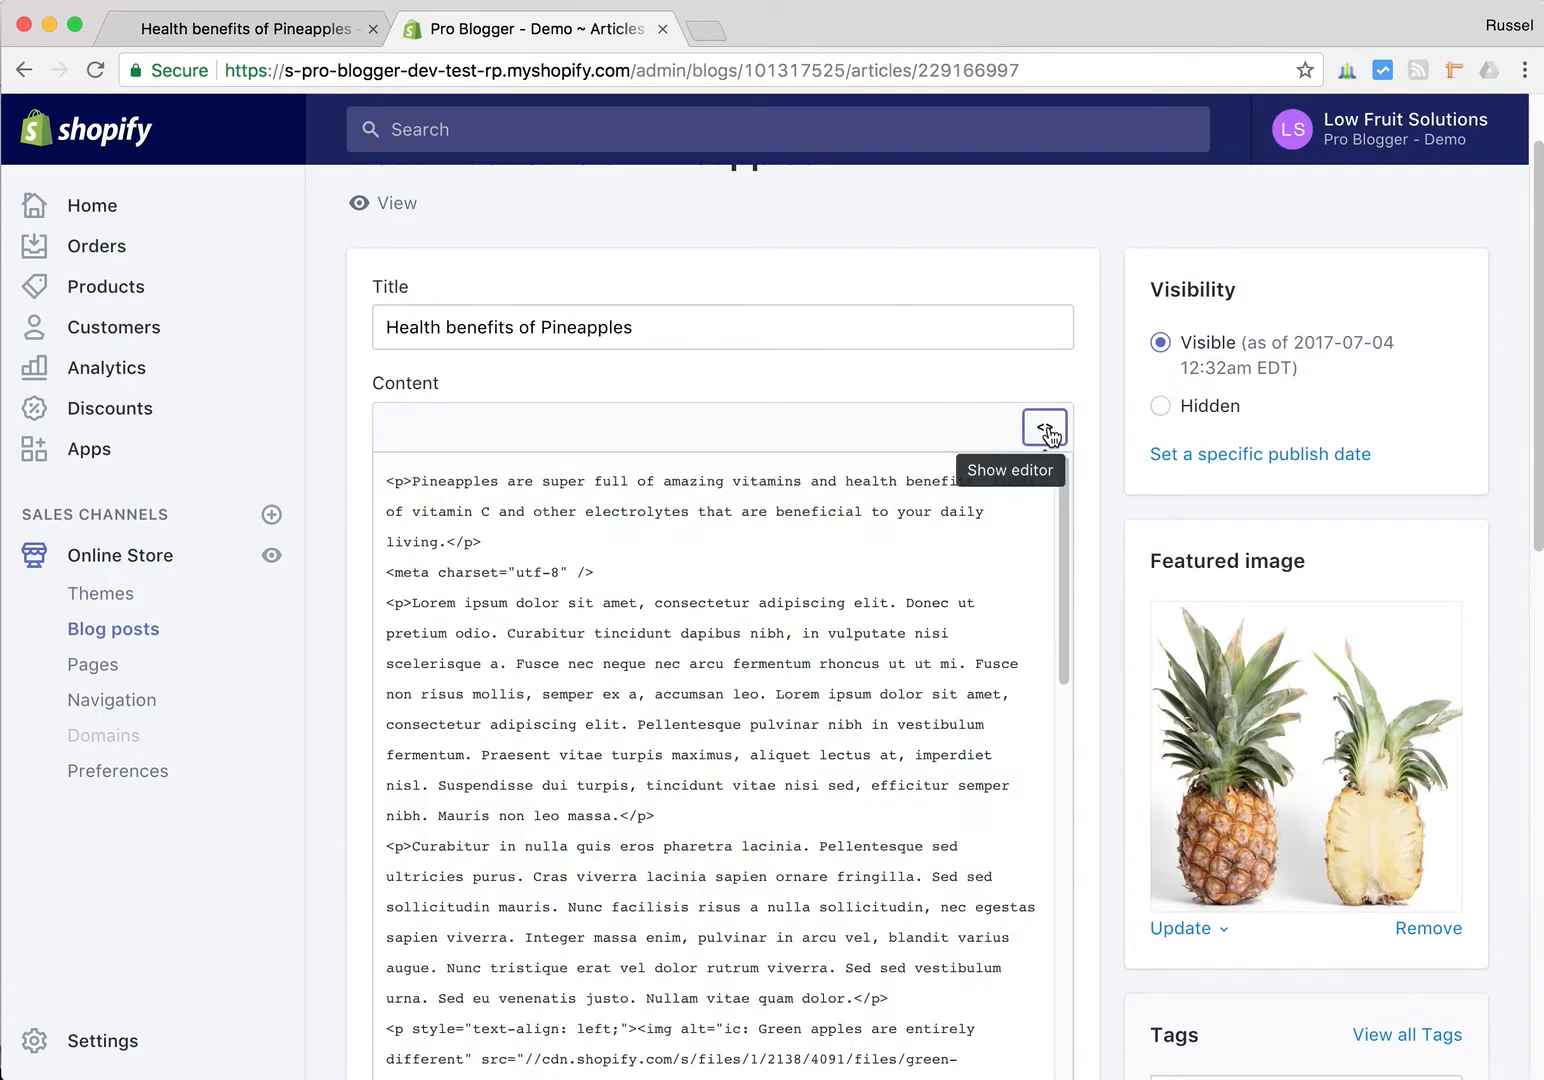
{"action": "mouse_move", "coordinate": [1062, 530]}
{"action": "left_mouse_down"}
{"action": "mouse_move", "coordinate": [1064, 968]}
{"action": "mouse_move", "coordinate": [1072, 500]}
{"action": "left_mouse_up"}
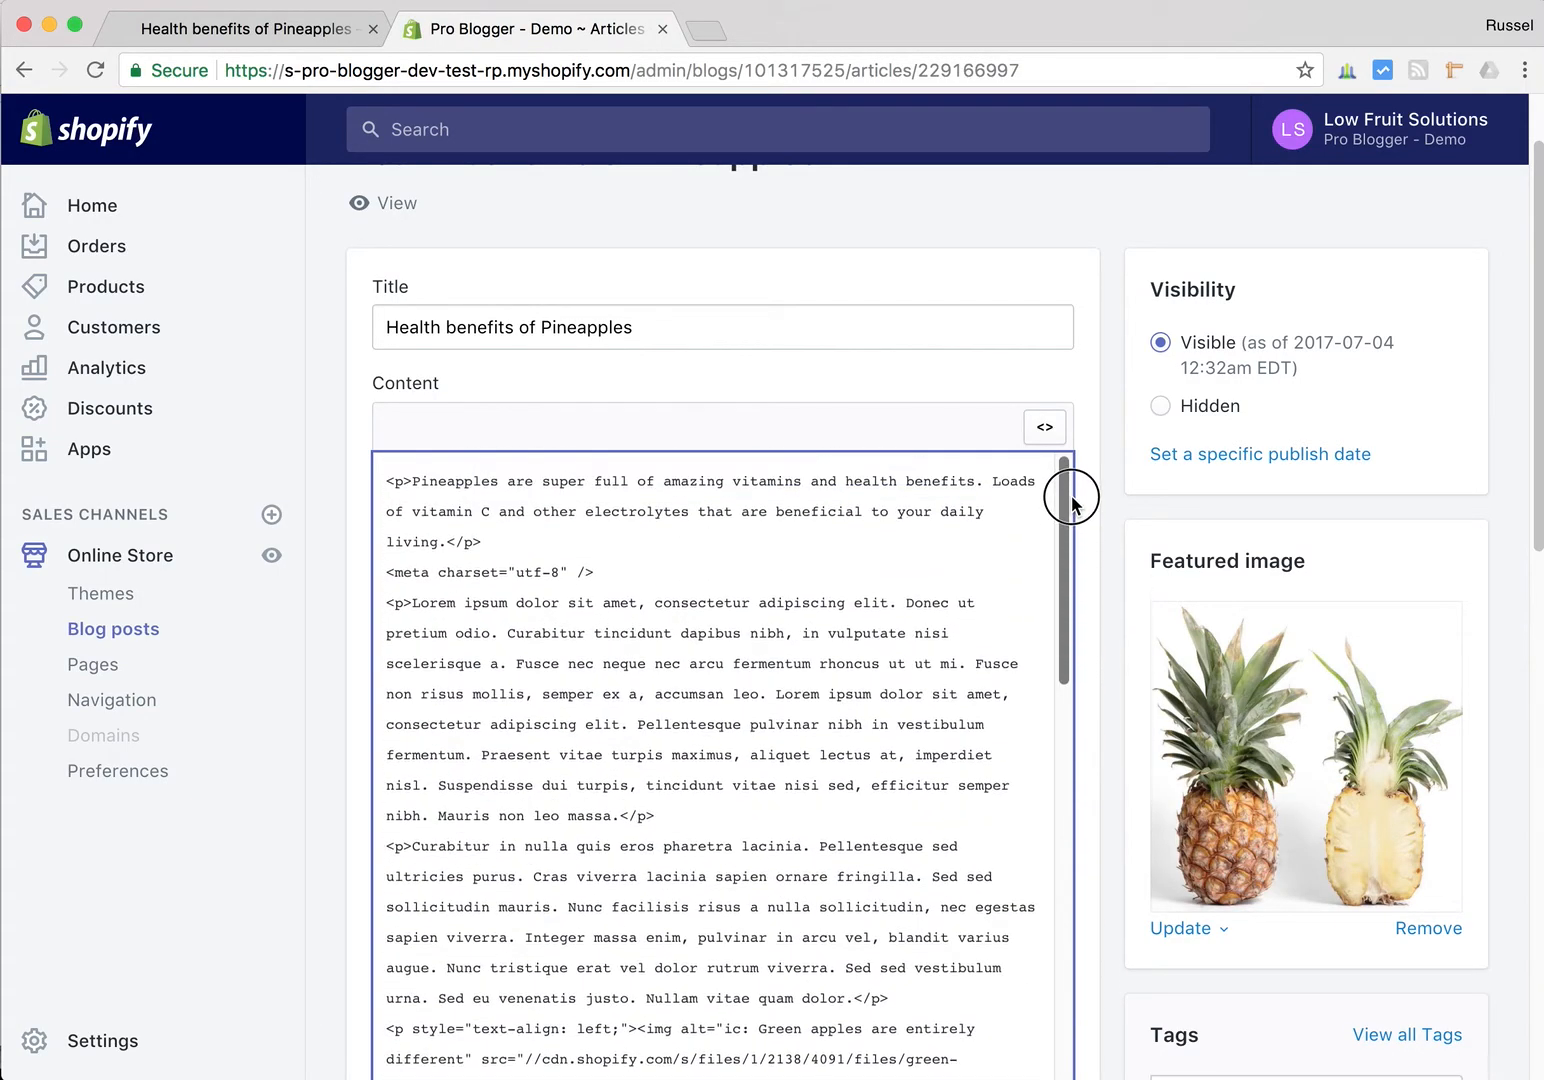
{"action": "left_click", "coordinate": [1048, 432]}
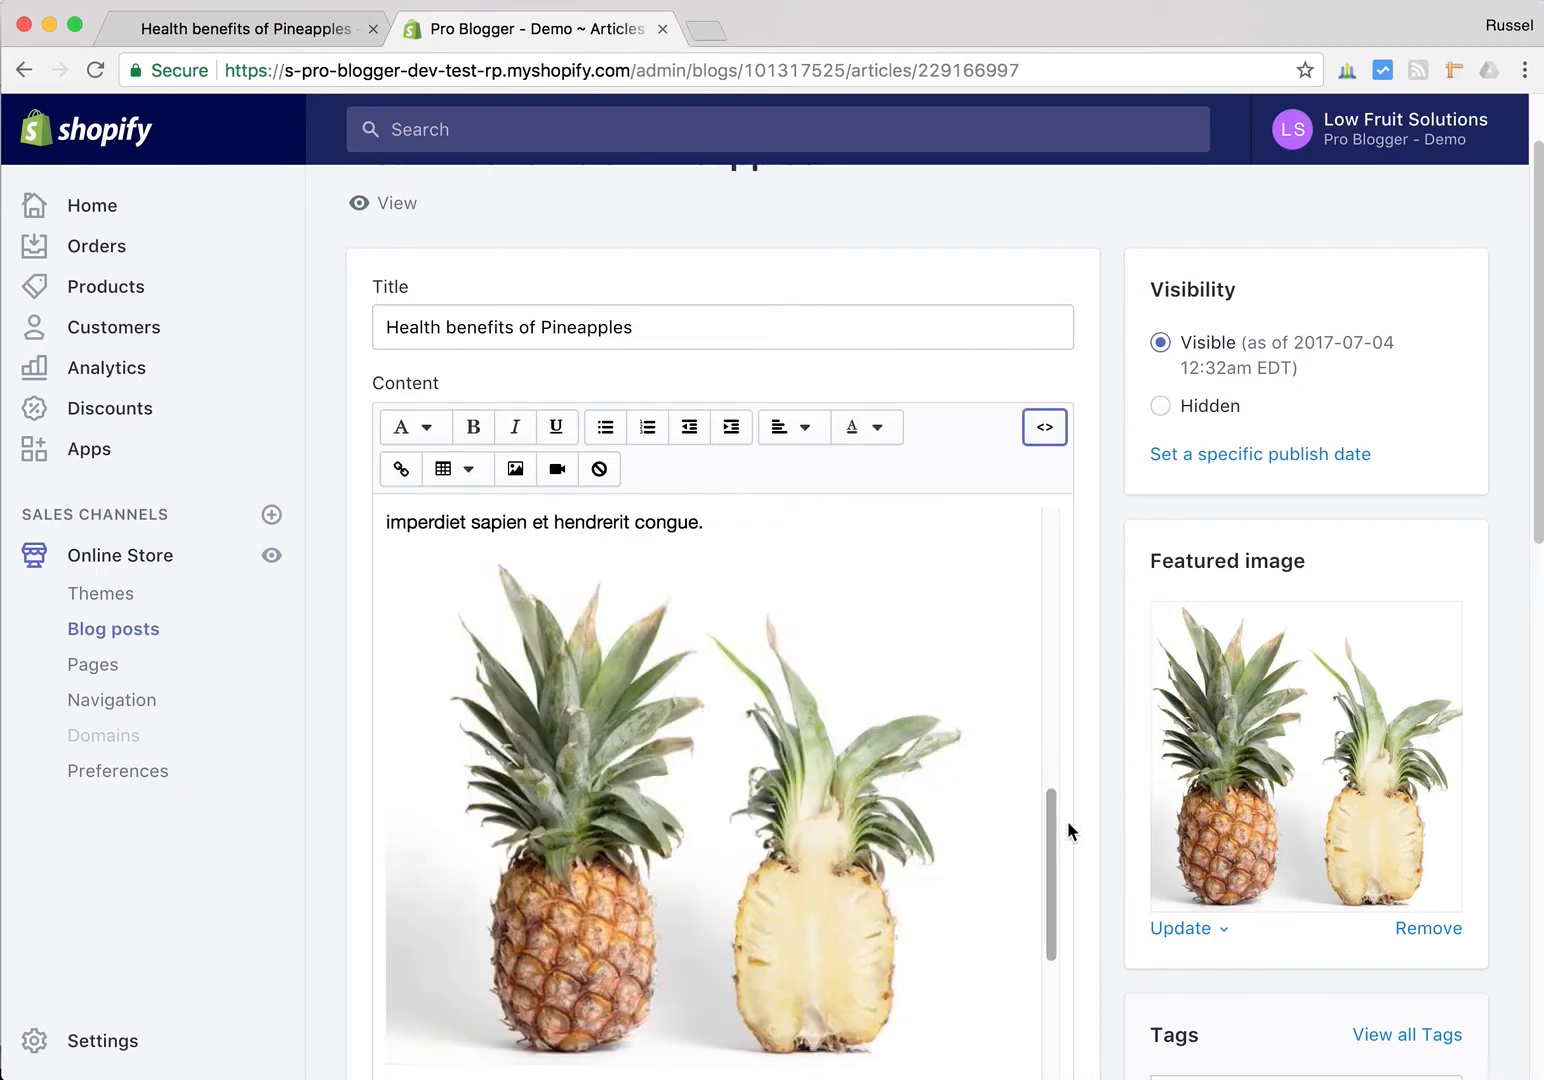
{"action": "left_click_drag", "start_coordinate": [1052, 840], "coordinate": [1086, 512]}
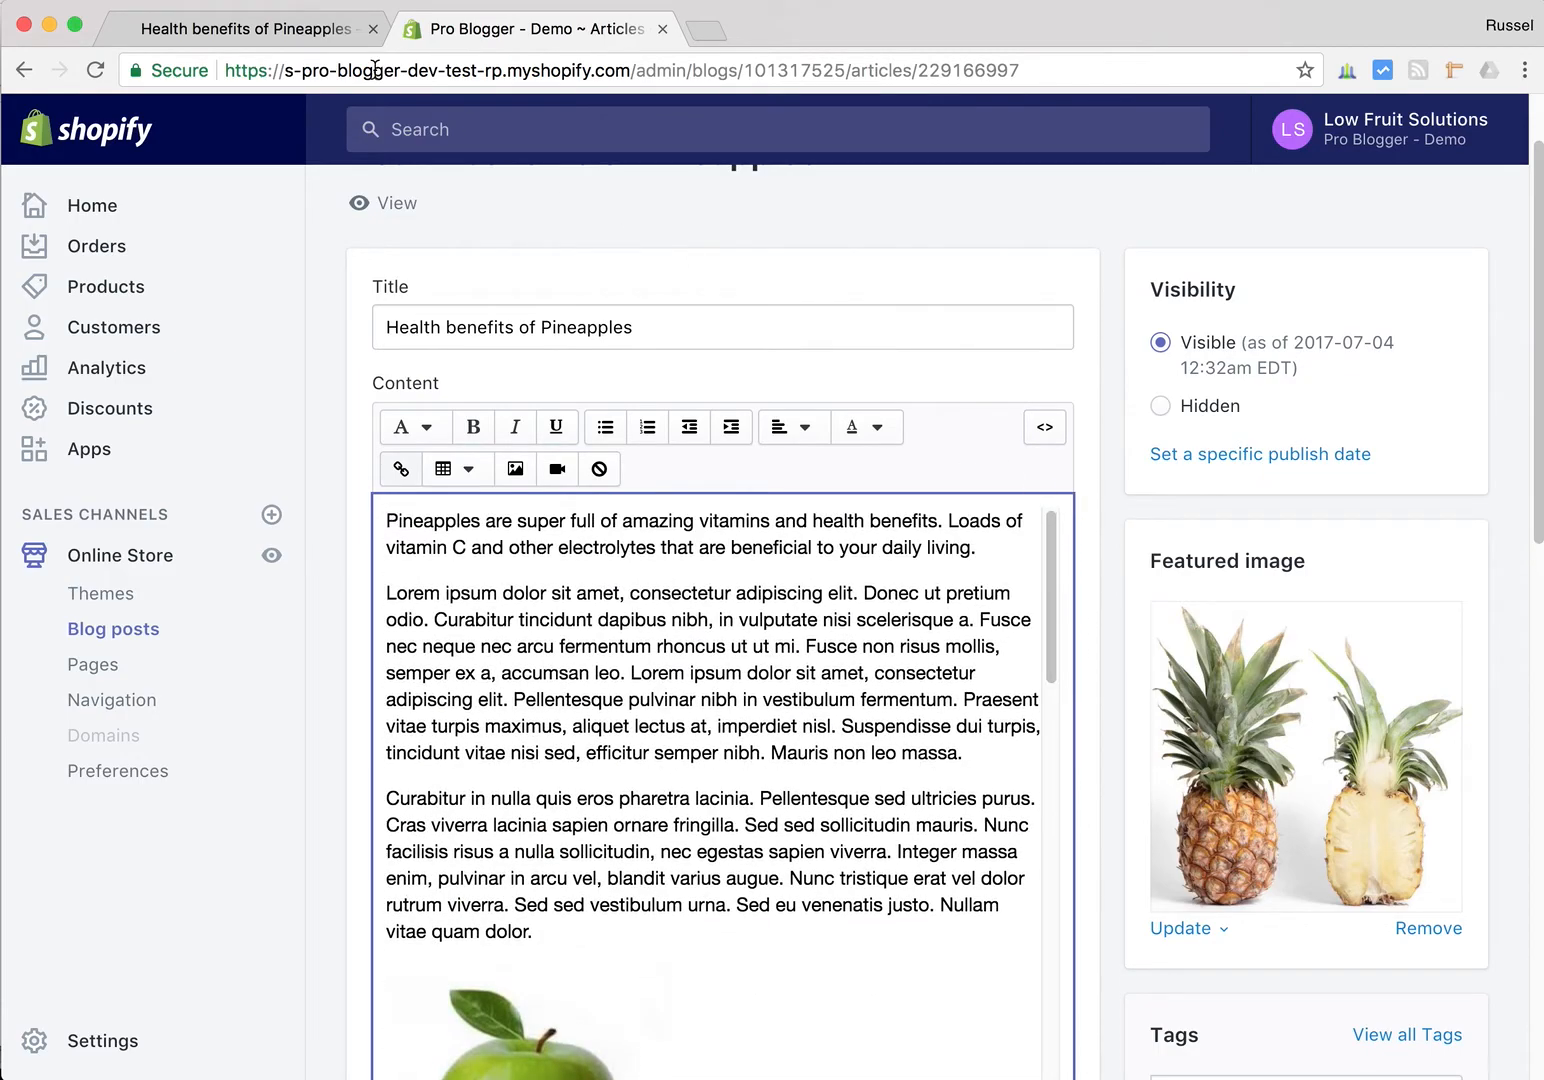
On the storefront, examine how the "Health benefits of Pineapples" article displays its header image, text, captioned apple picture, share option and product carousel
{"action": "left_click", "coordinate": [293, 32]}
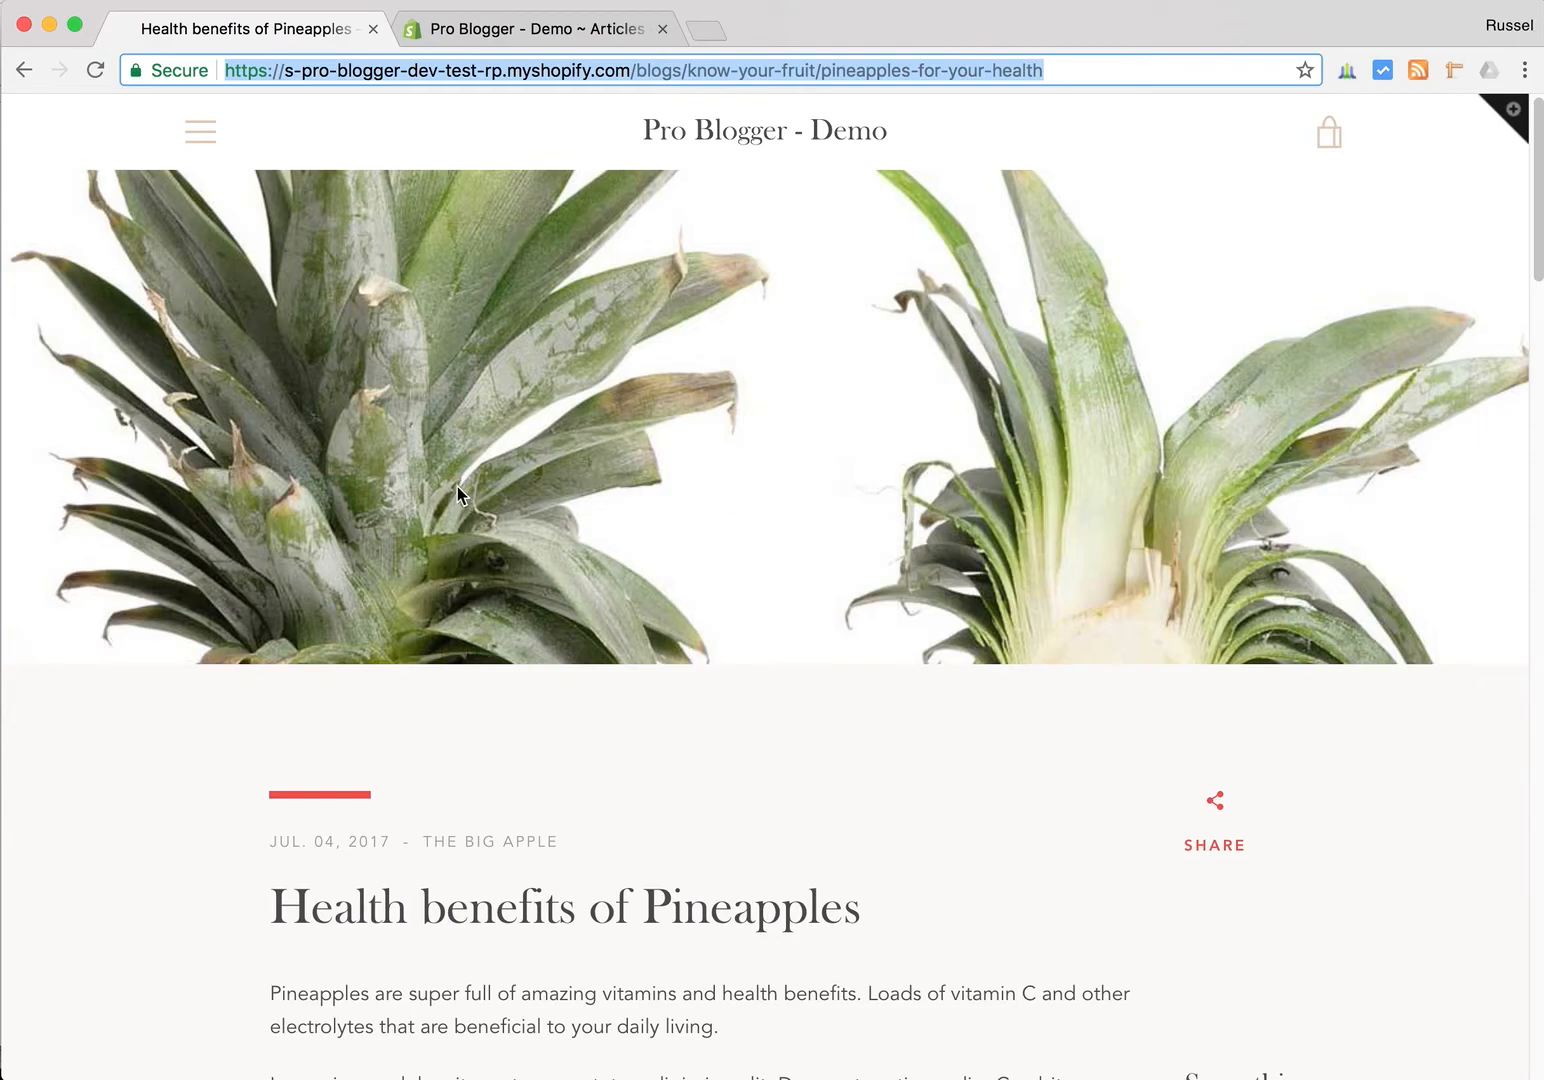
{"action": "scroll", "coordinate": [478, 480], "scroll_direction": "down", "scroll_amount": 1}
{"action": "scroll", "coordinate": [482, 489], "scroll_direction": "up", "scroll_amount": 1}
{"action": "scroll", "coordinate": [1185, 490], "scroll_direction": "down", "scroll_amount": 2}
{"action": "scroll", "coordinate": [1185, 490], "scroll_direction": "up", "scroll_amount": 2}
{"action": "scroll", "coordinate": [1185, 490], "scroll_direction": "down", "scroll_amount": 4}
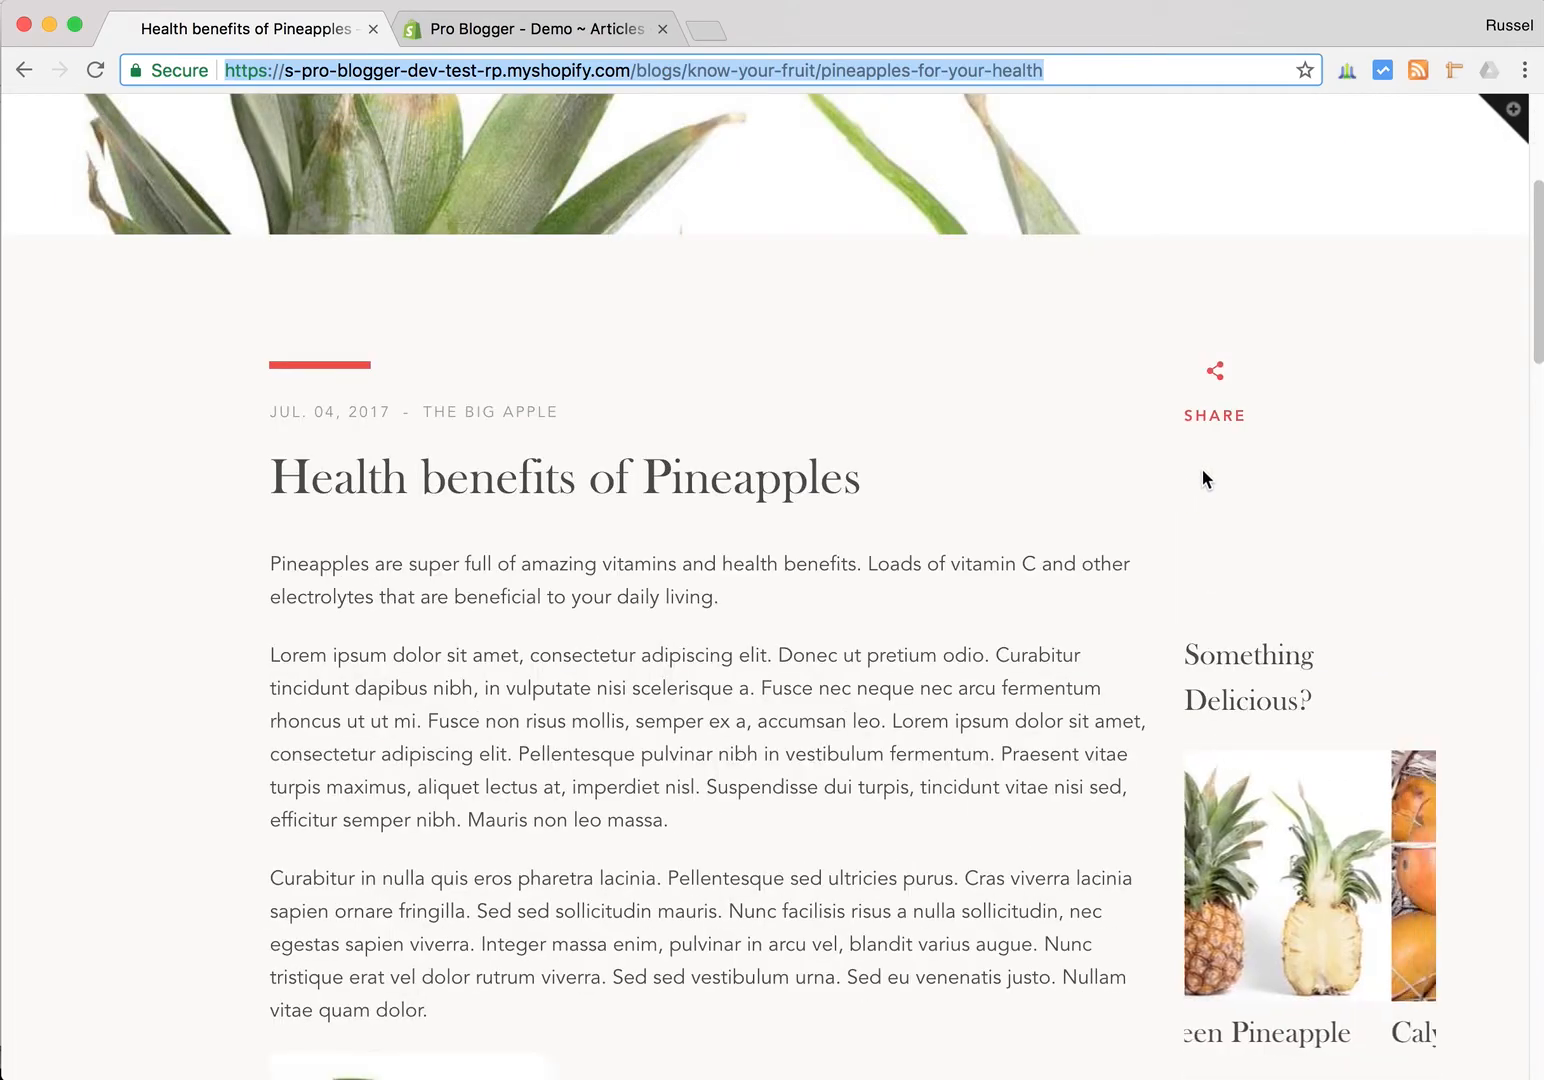
{"action": "scroll", "coordinate": [1099, 497], "scroll_direction": "down", "scroll_amount": 3}
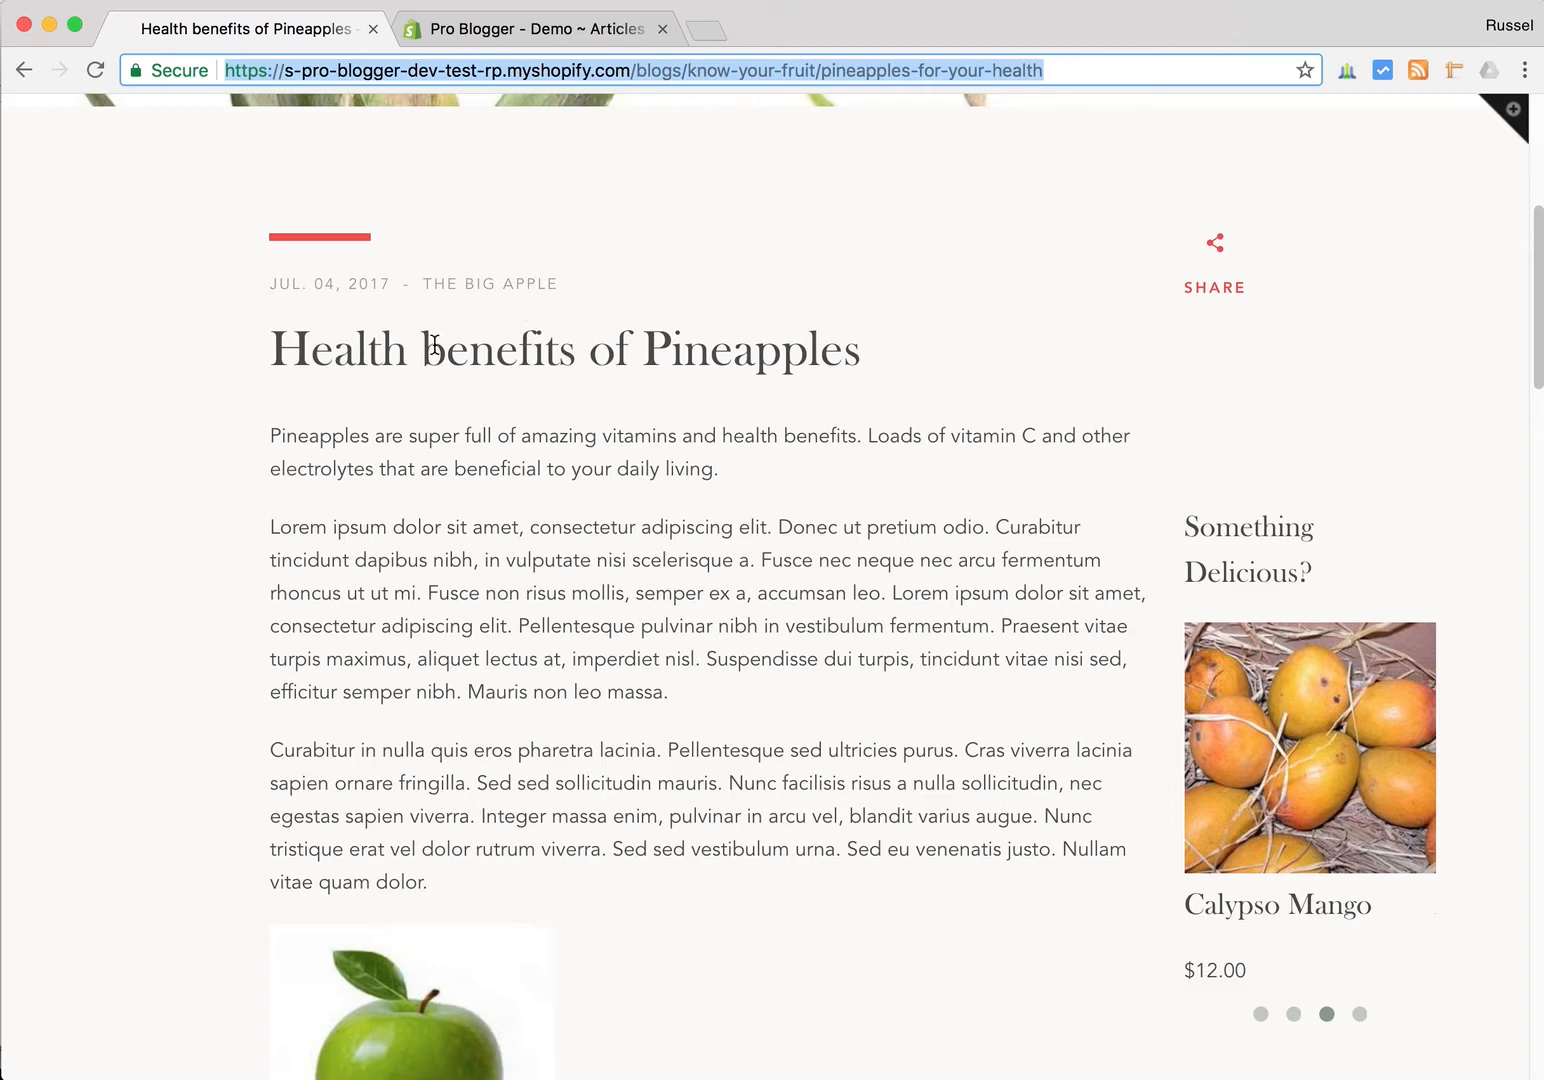
{"action": "scroll", "coordinate": [434, 346], "scroll_direction": "down", "scroll_amount": 5}
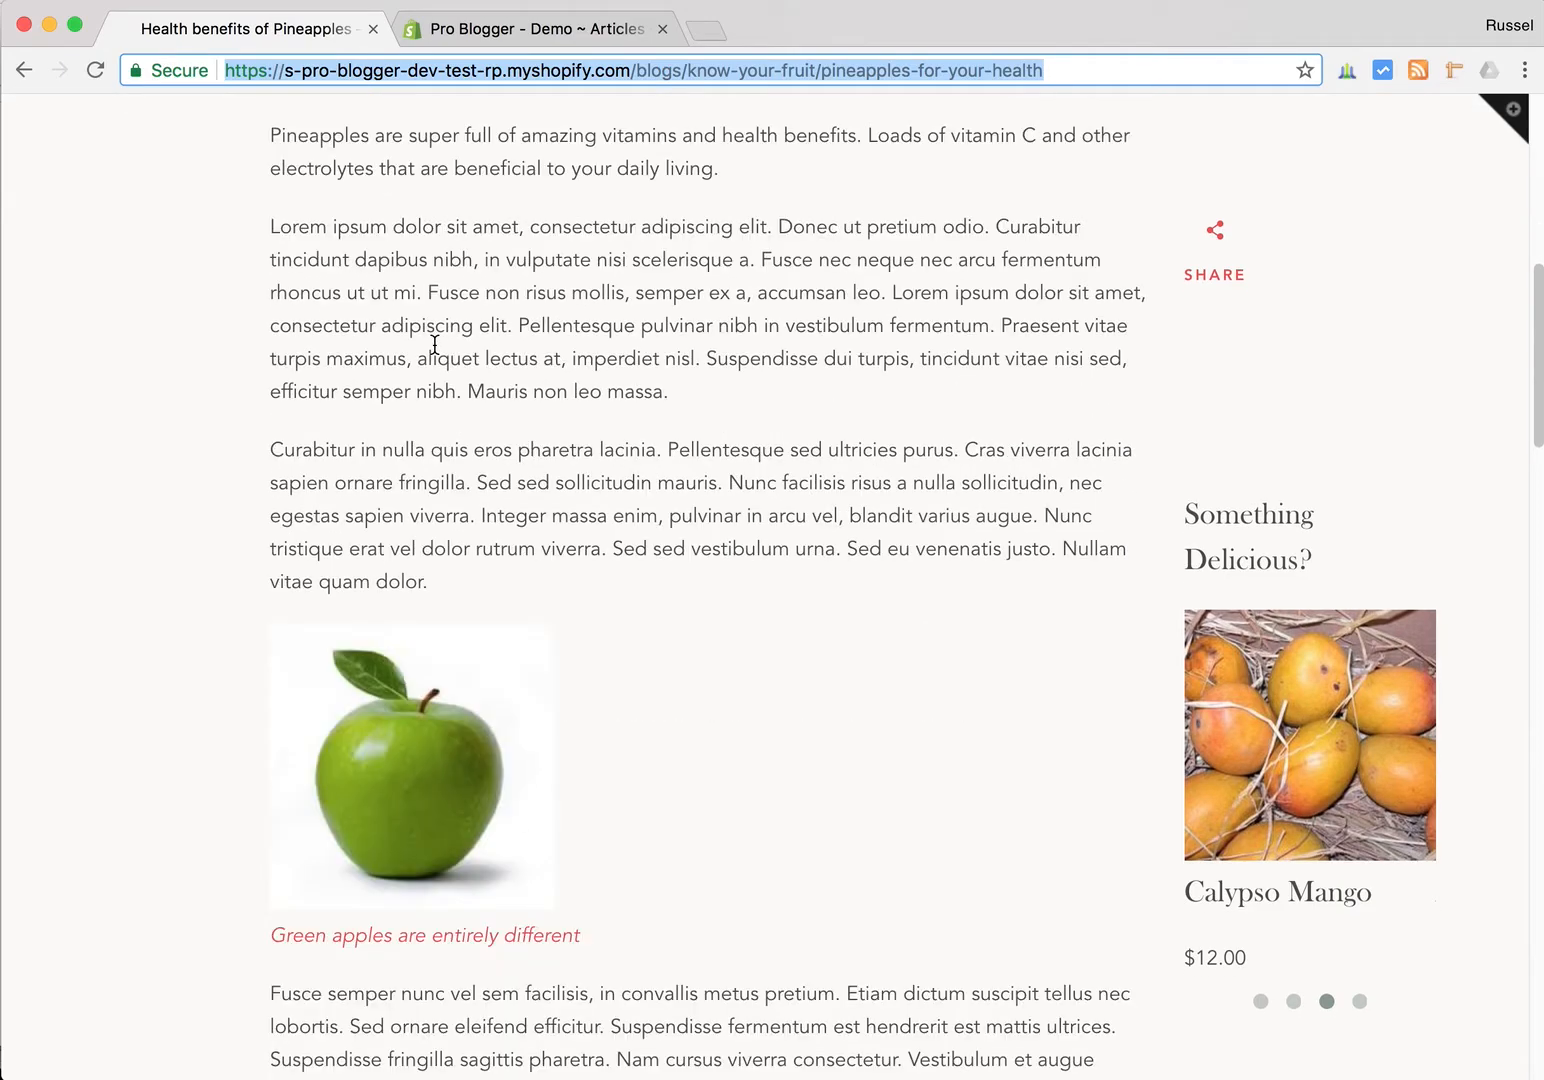
{"action": "scroll", "coordinate": [470, 430], "scroll_direction": "down", "scroll_amount": 4}
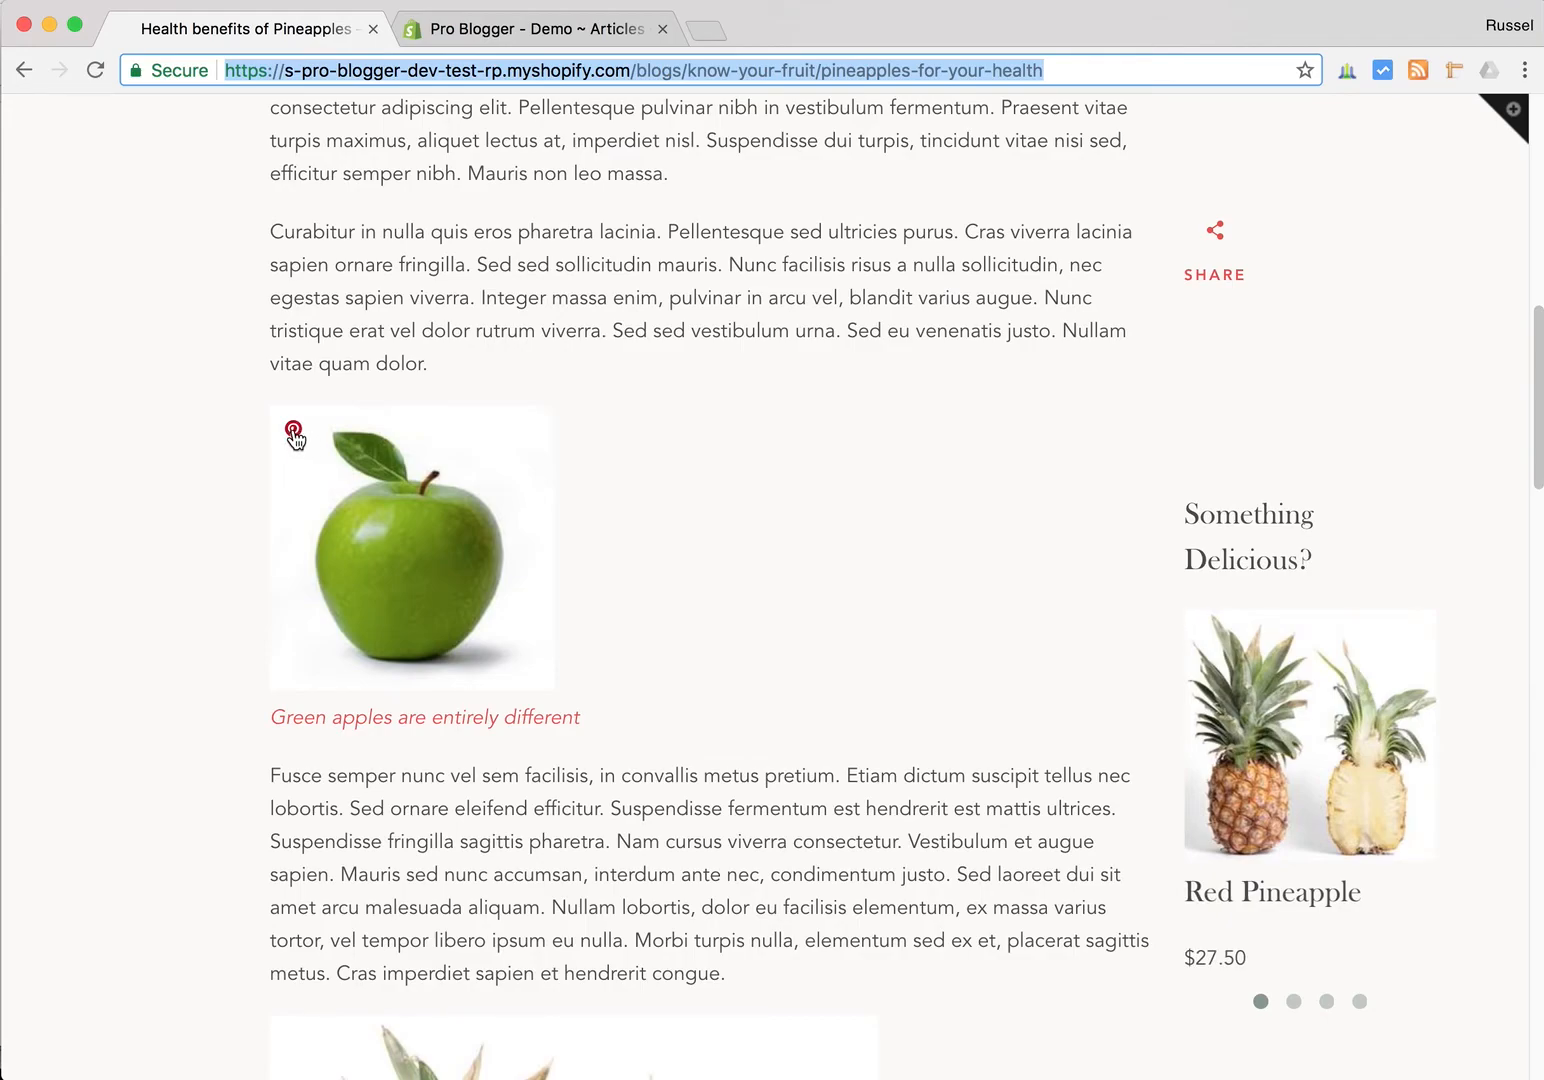
{"action": "scroll", "coordinate": [815, 516], "scroll_direction": "up", "scroll_amount": 3}
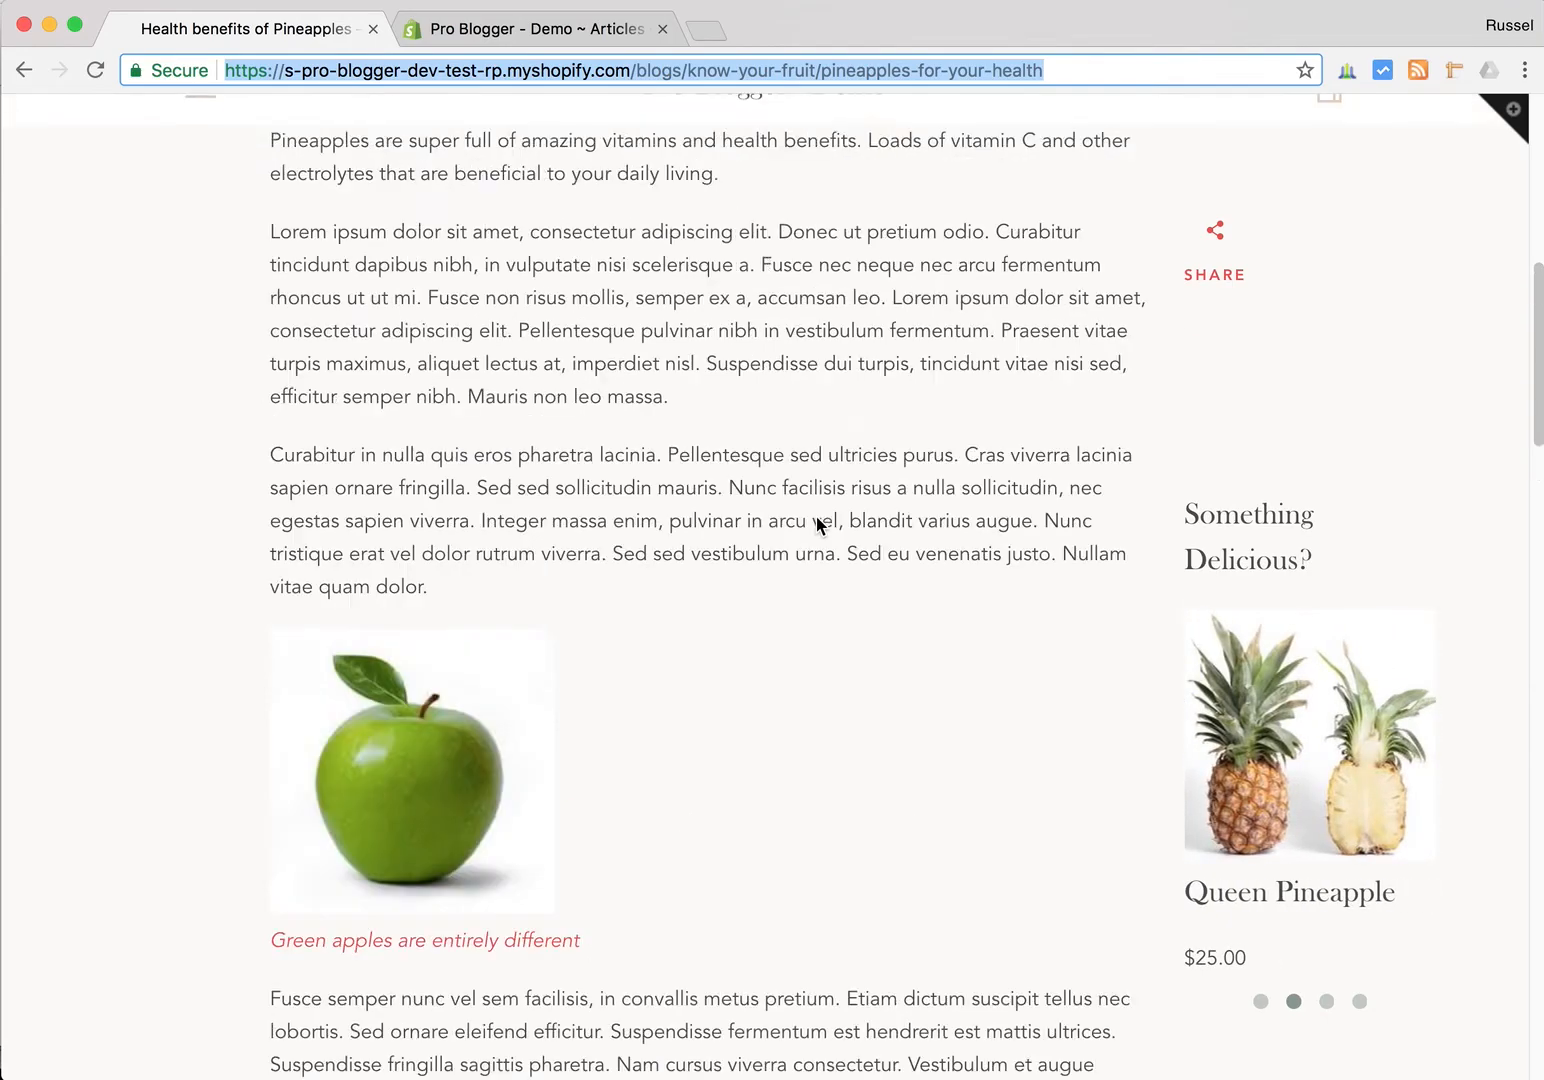
Open and close the article's social share options, and examine the captioned Queen Pineapple cross-section picture further down
{"action": "left_click", "coordinate": [1217, 240]}
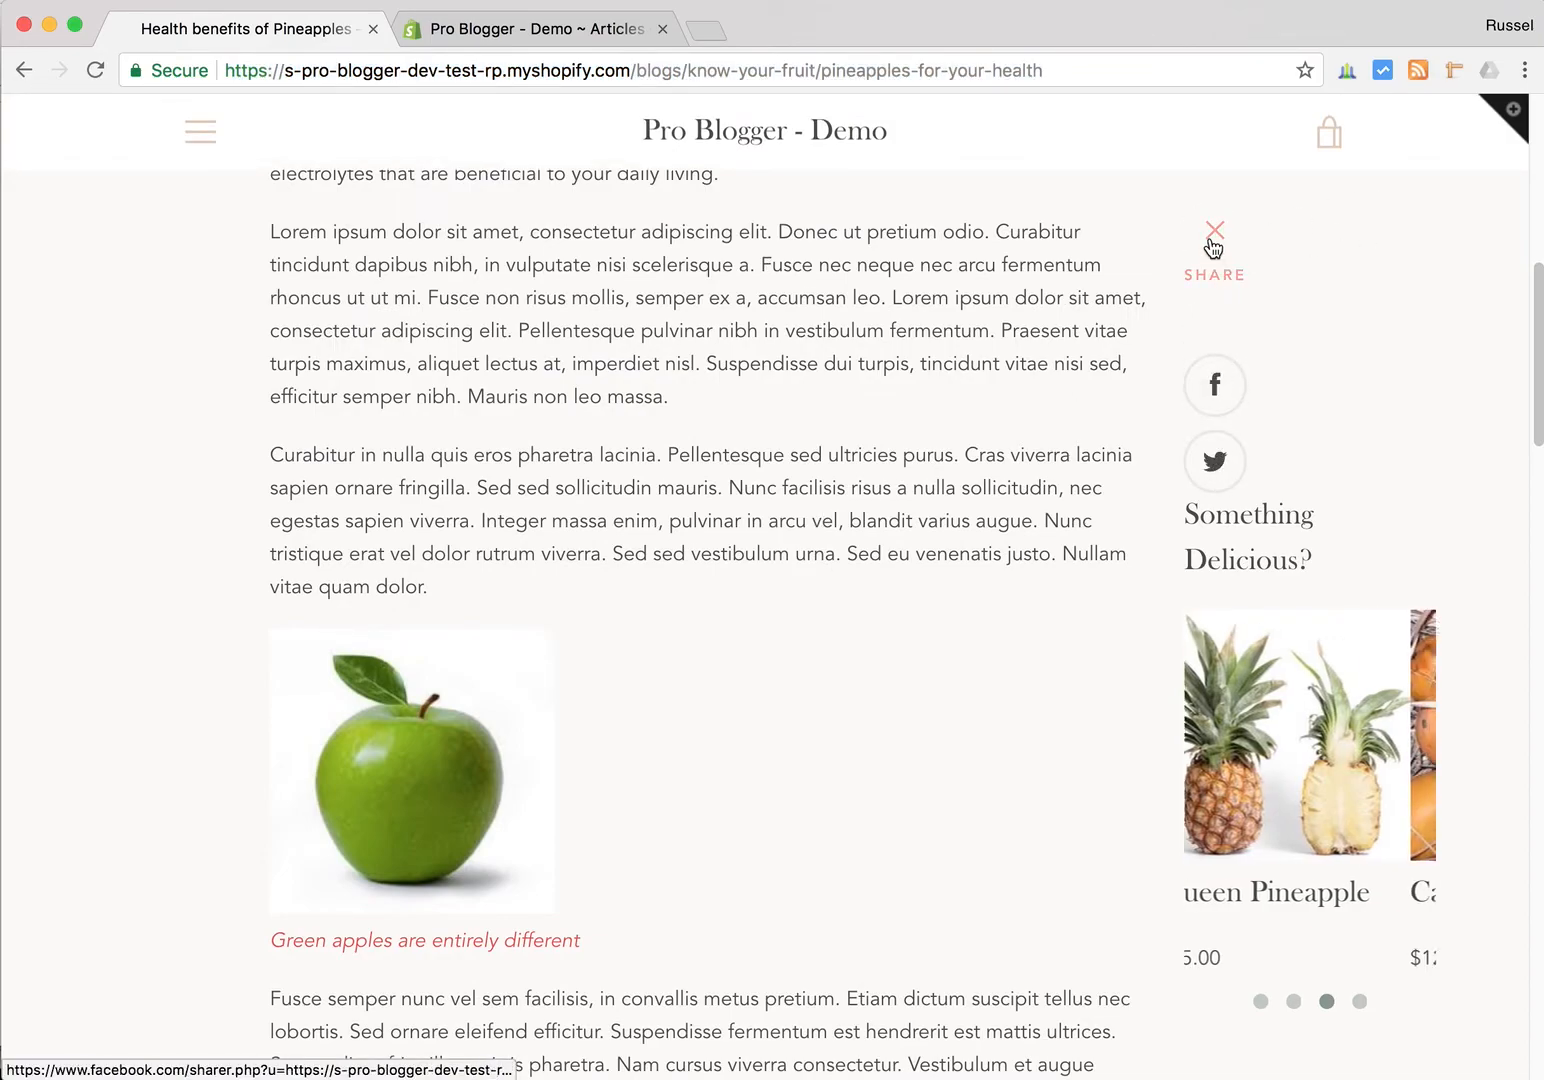
{"action": "left_click", "coordinate": [1215, 245]}
{"action": "scroll", "coordinate": [888, 435], "scroll_direction": "down", "scroll_amount": 6}
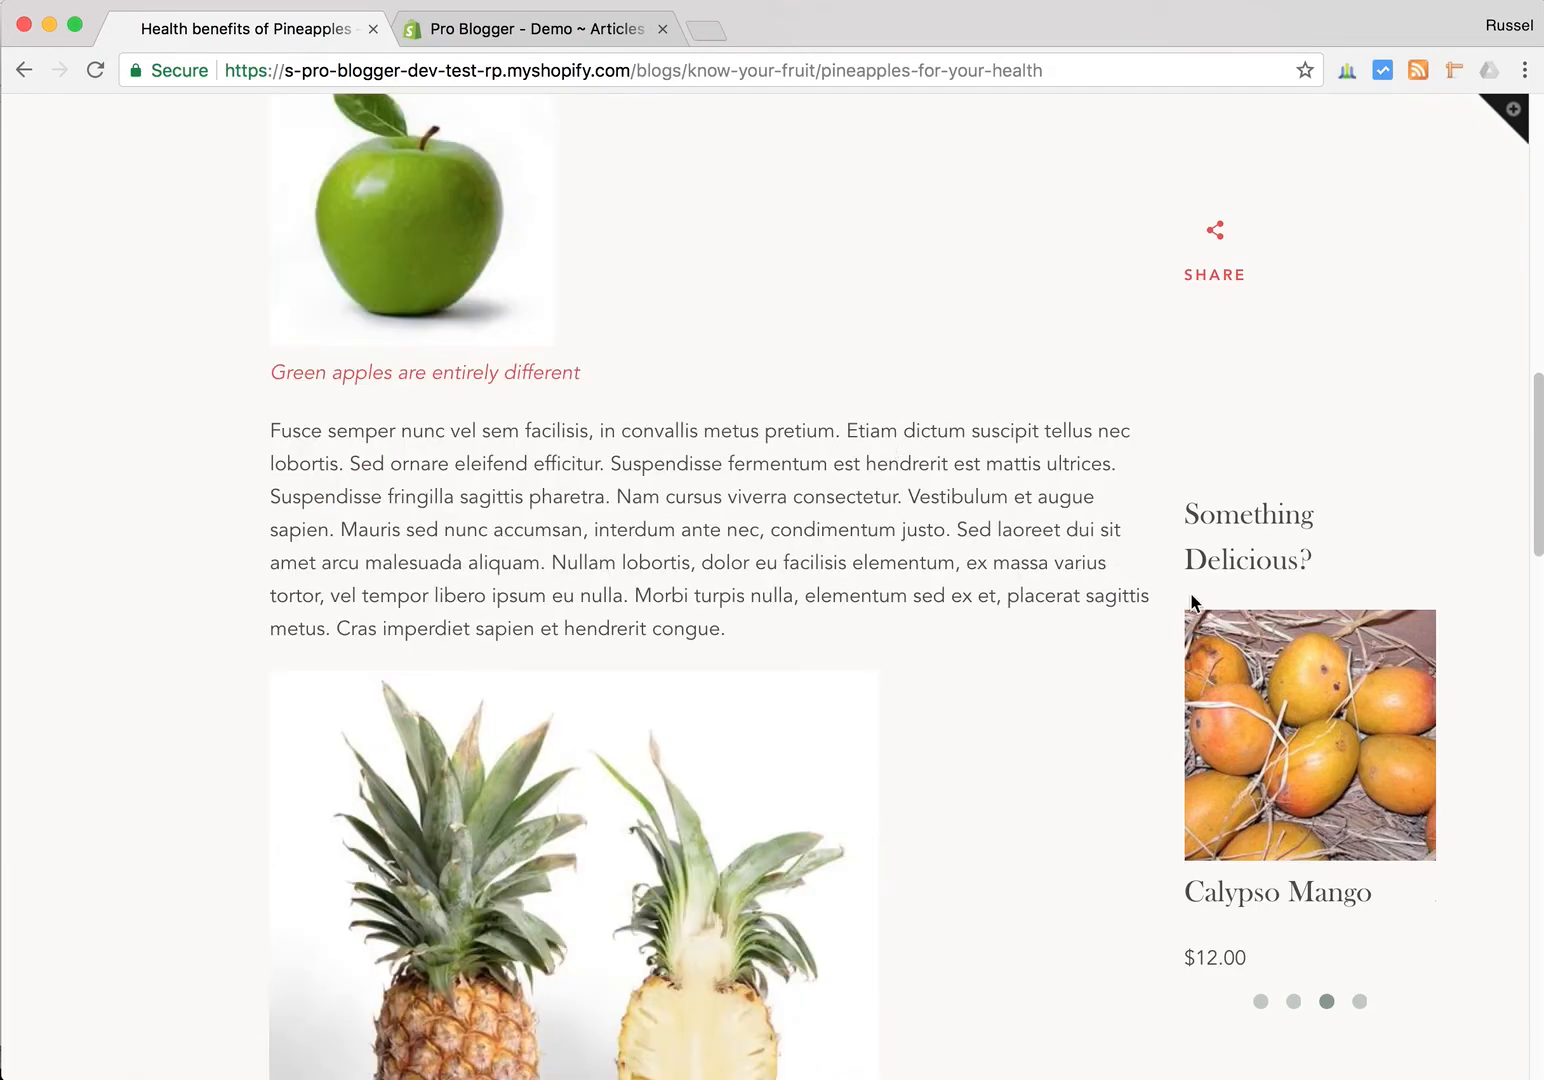
{"action": "scroll", "coordinate": [806, 562], "scroll_direction": "down", "scroll_amount": 8}
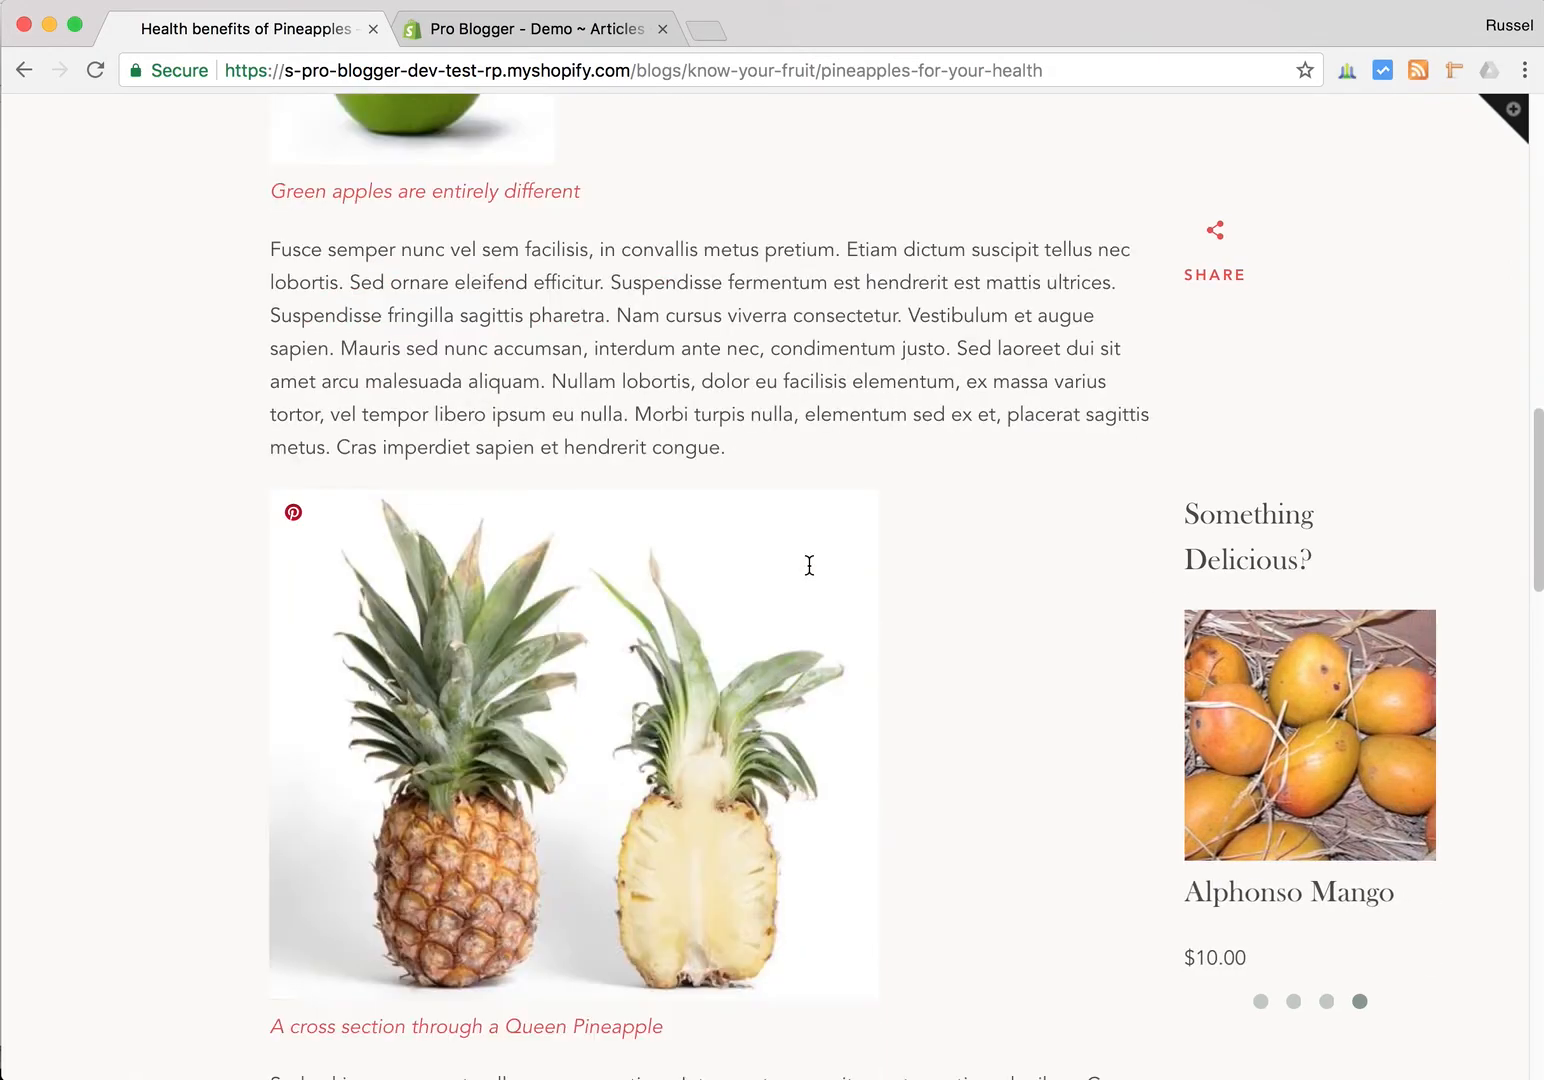
Examine the author profile with its social links and the "Like to learn more?" related articles carousel beneath the article text
{"action": "scroll", "coordinate": [809, 565], "scroll_direction": "down", "scroll_amount": 5}
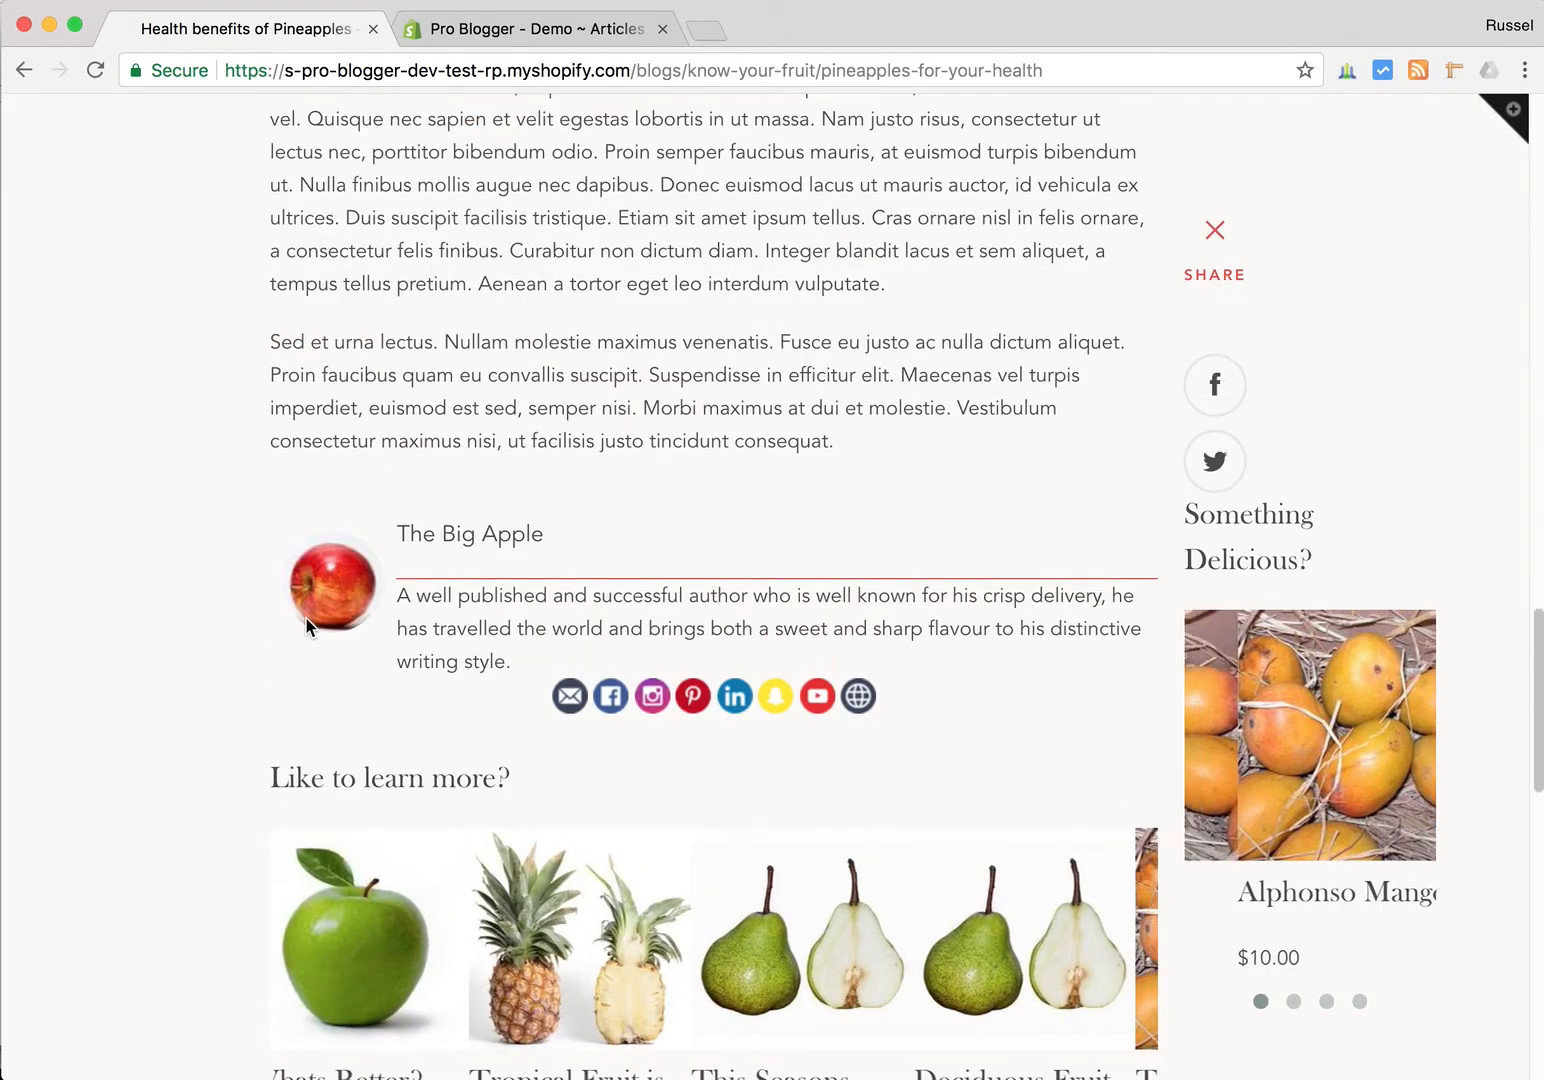
{"action": "scroll", "coordinate": [806, 586], "scroll_direction": "down", "scroll_amount": 3}
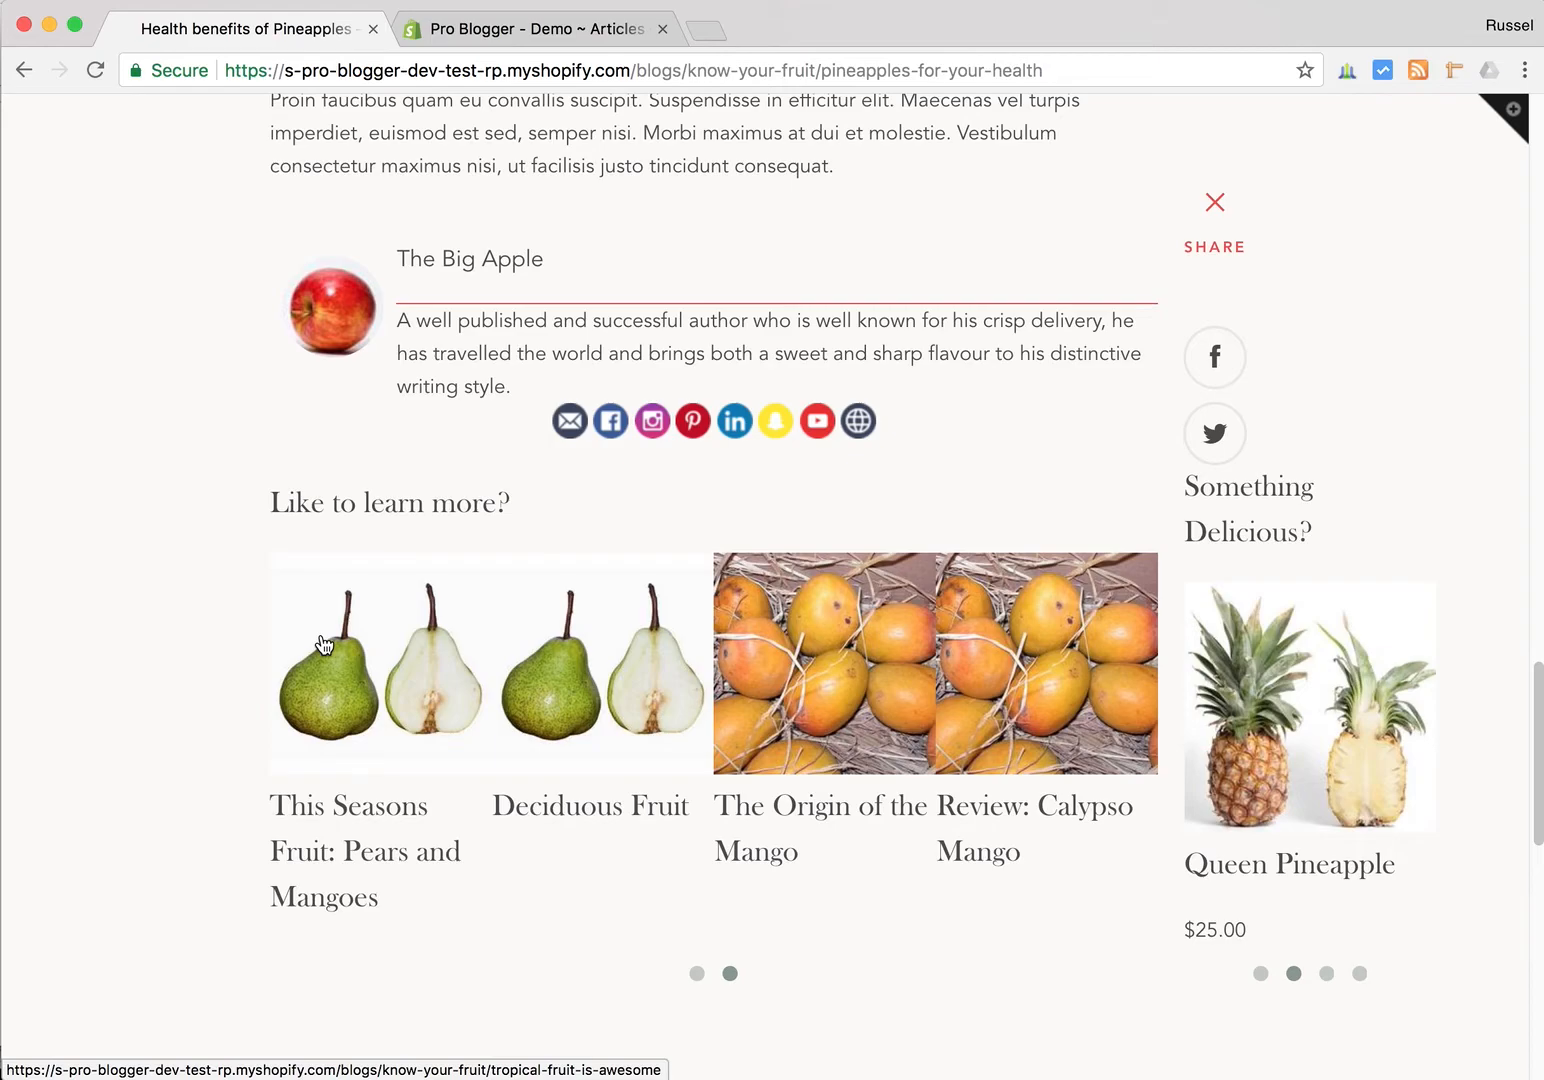
{"action": "scroll", "coordinate": [323, 643], "scroll_direction": "down", "scroll_amount": 4}
{"action": "scroll", "coordinate": [323, 643], "scroll_direction": "up", "scroll_amount": 4}
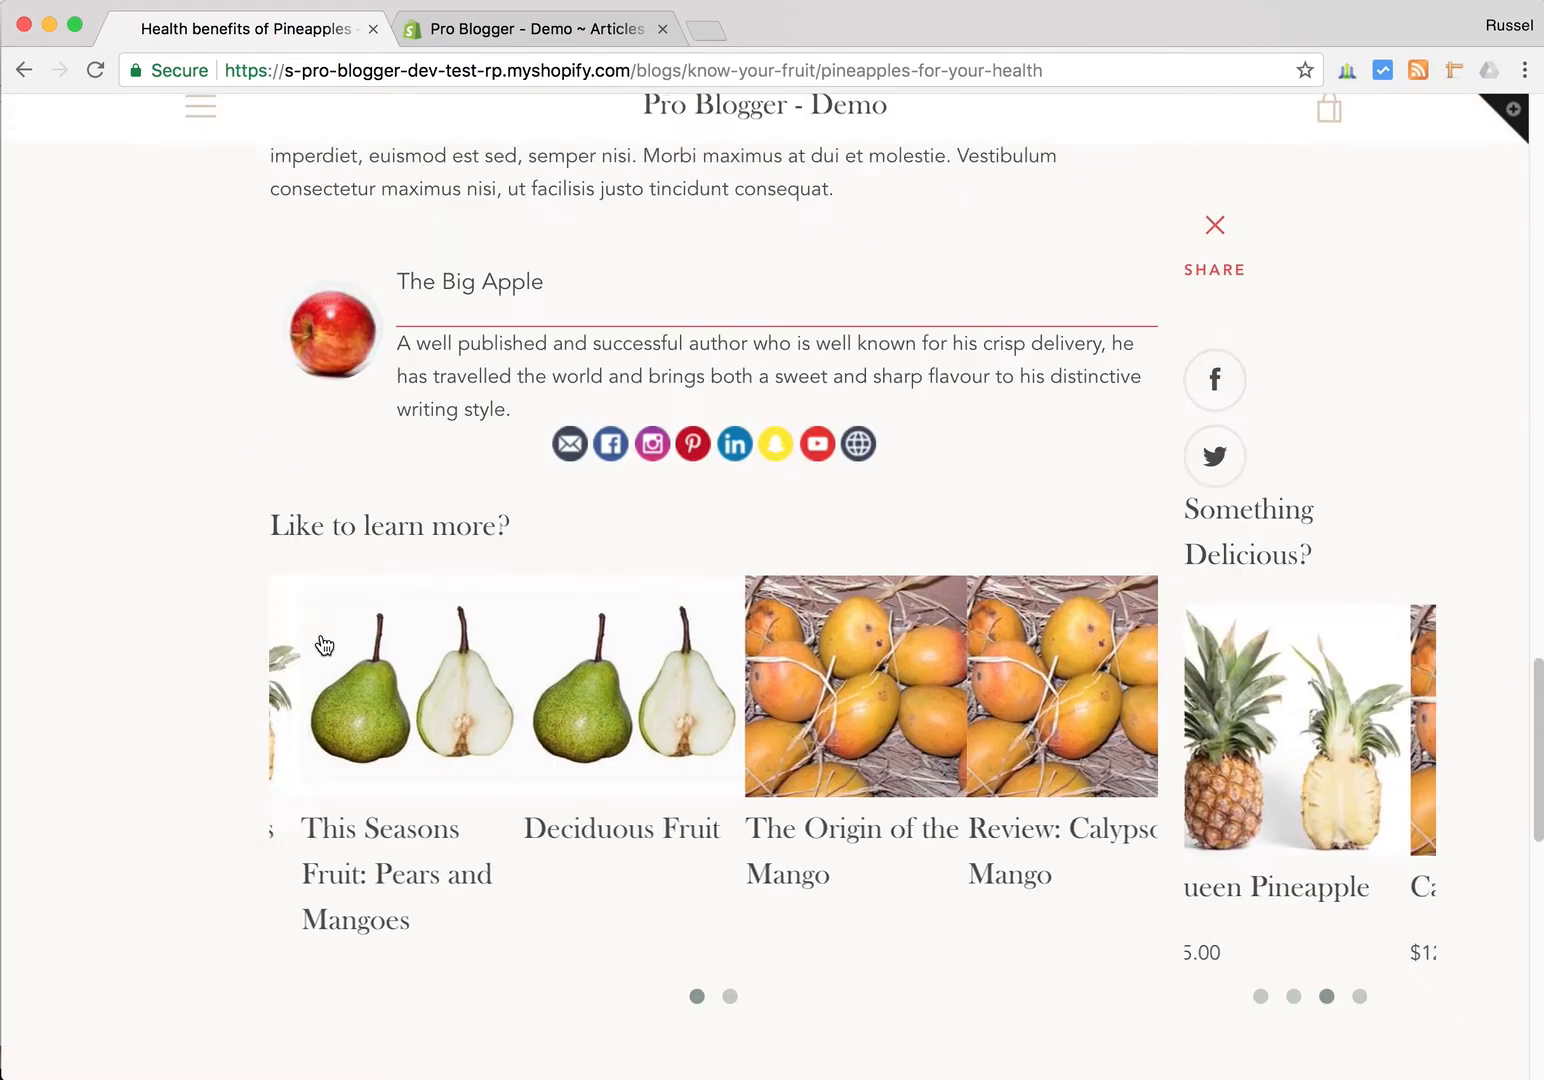
Return to the article's title and review its text and the captioned apple and pineapple pictures once more
{"action": "scroll", "coordinate": [323, 643], "scroll_direction": "up", "scroll_amount": 8}
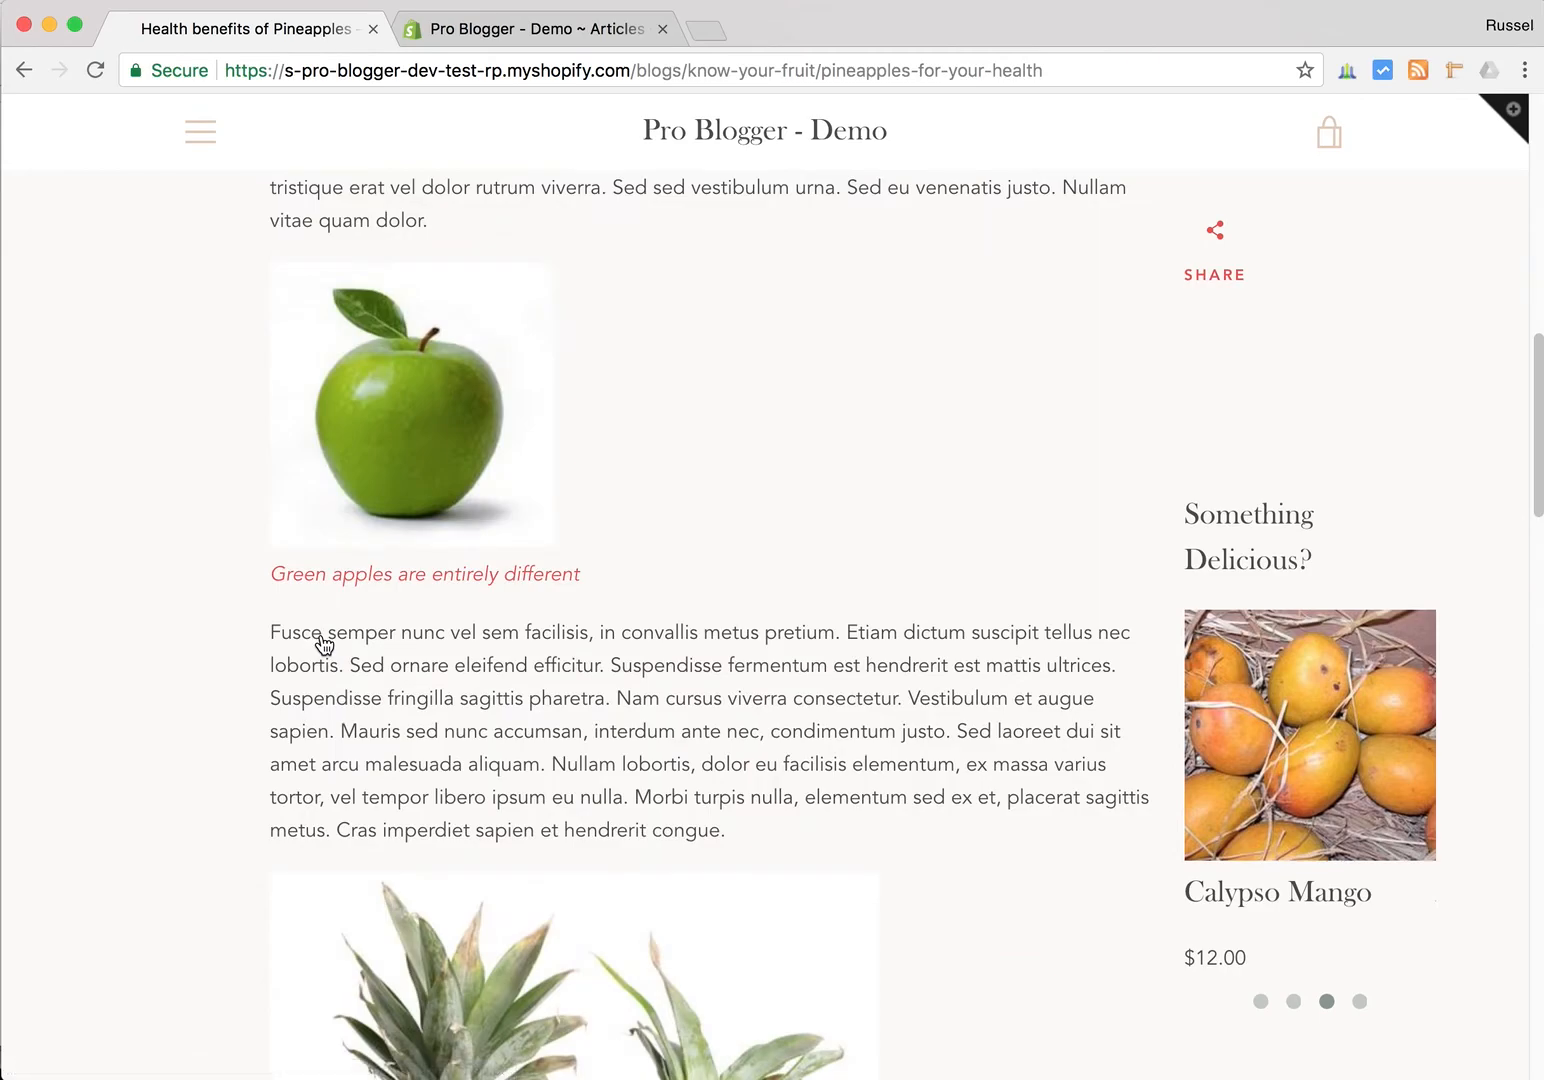
{"action": "scroll", "coordinate": [323, 643], "scroll_direction": "up", "scroll_amount": 8}
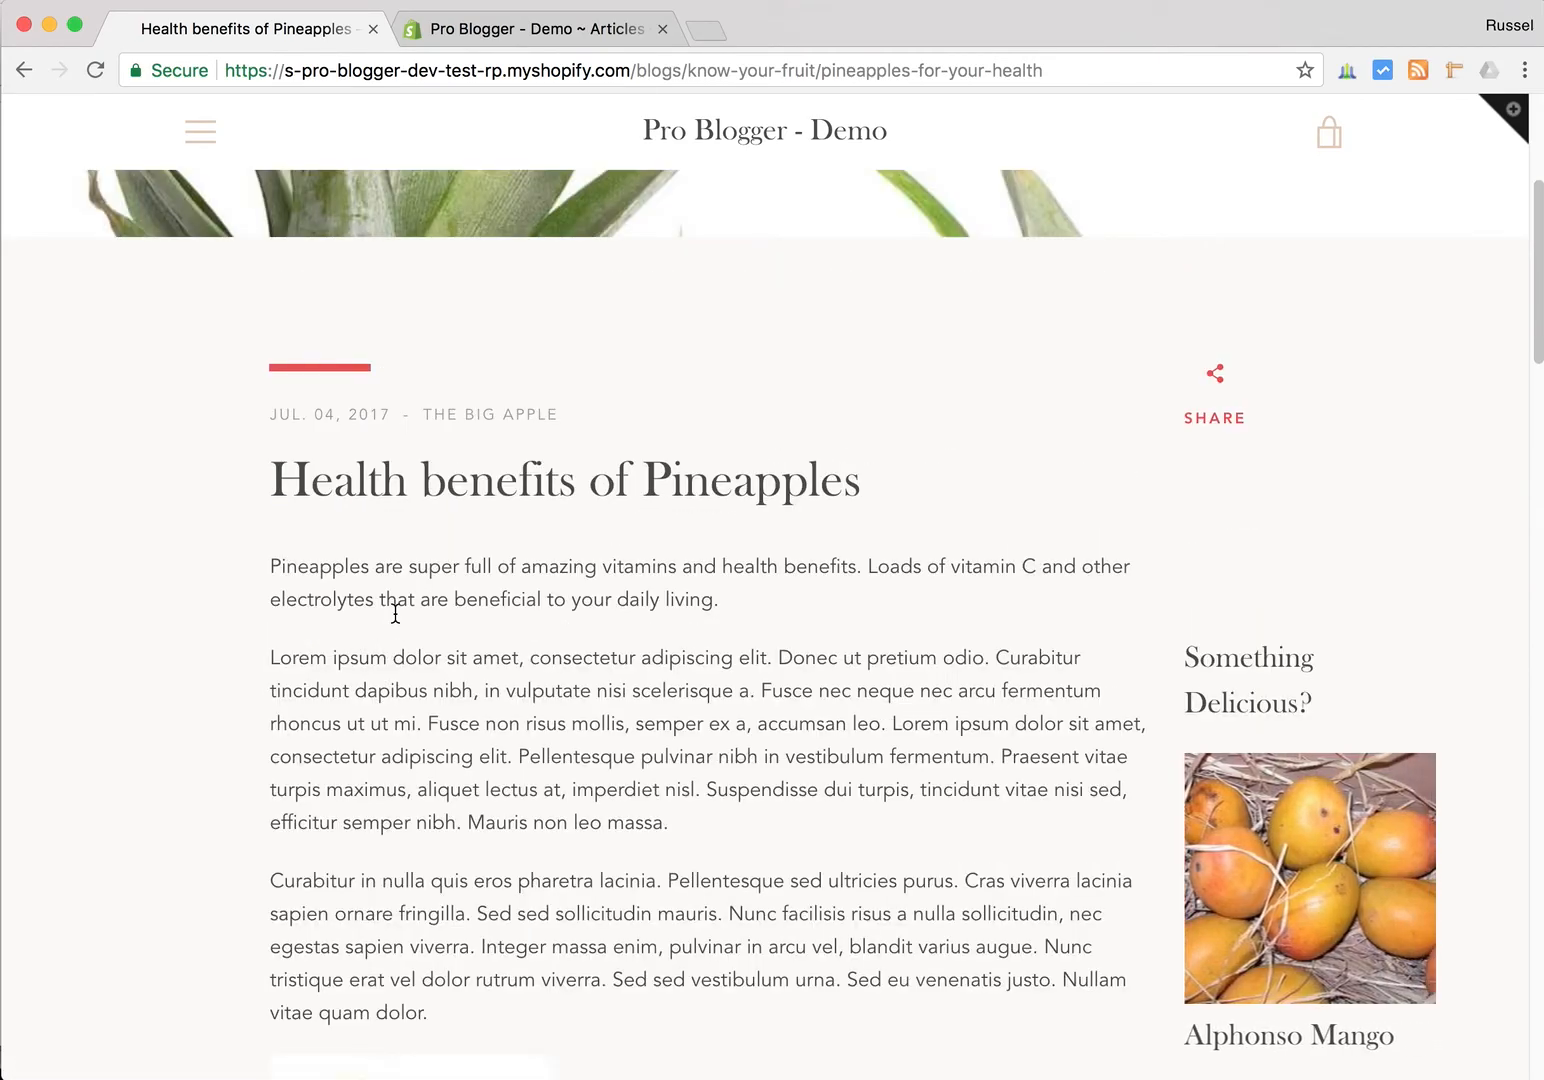
{"action": "scroll", "coordinate": [395, 613], "scroll_direction": "down", "scroll_amount": 1}
{"action": "scroll", "coordinate": [395, 613], "scroll_direction": "down", "scroll_amount": 10}
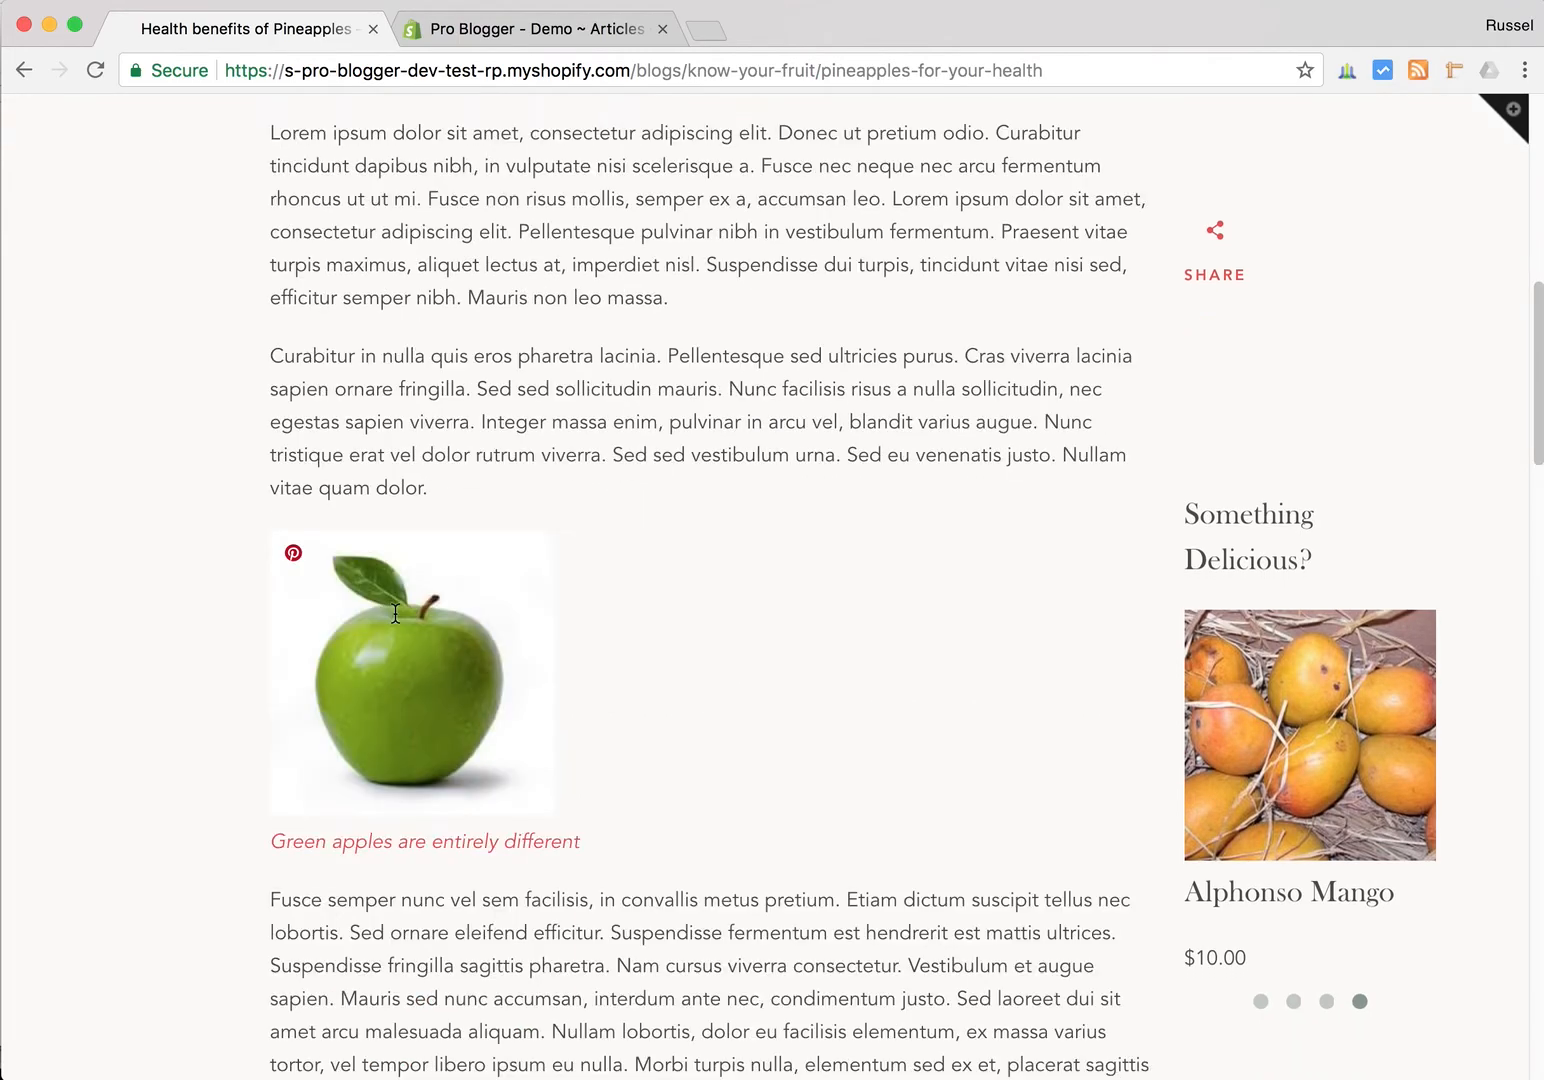
{"action": "scroll", "coordinate": [395, 613], "scroll_direction": "down", "scroll_amount": 2}
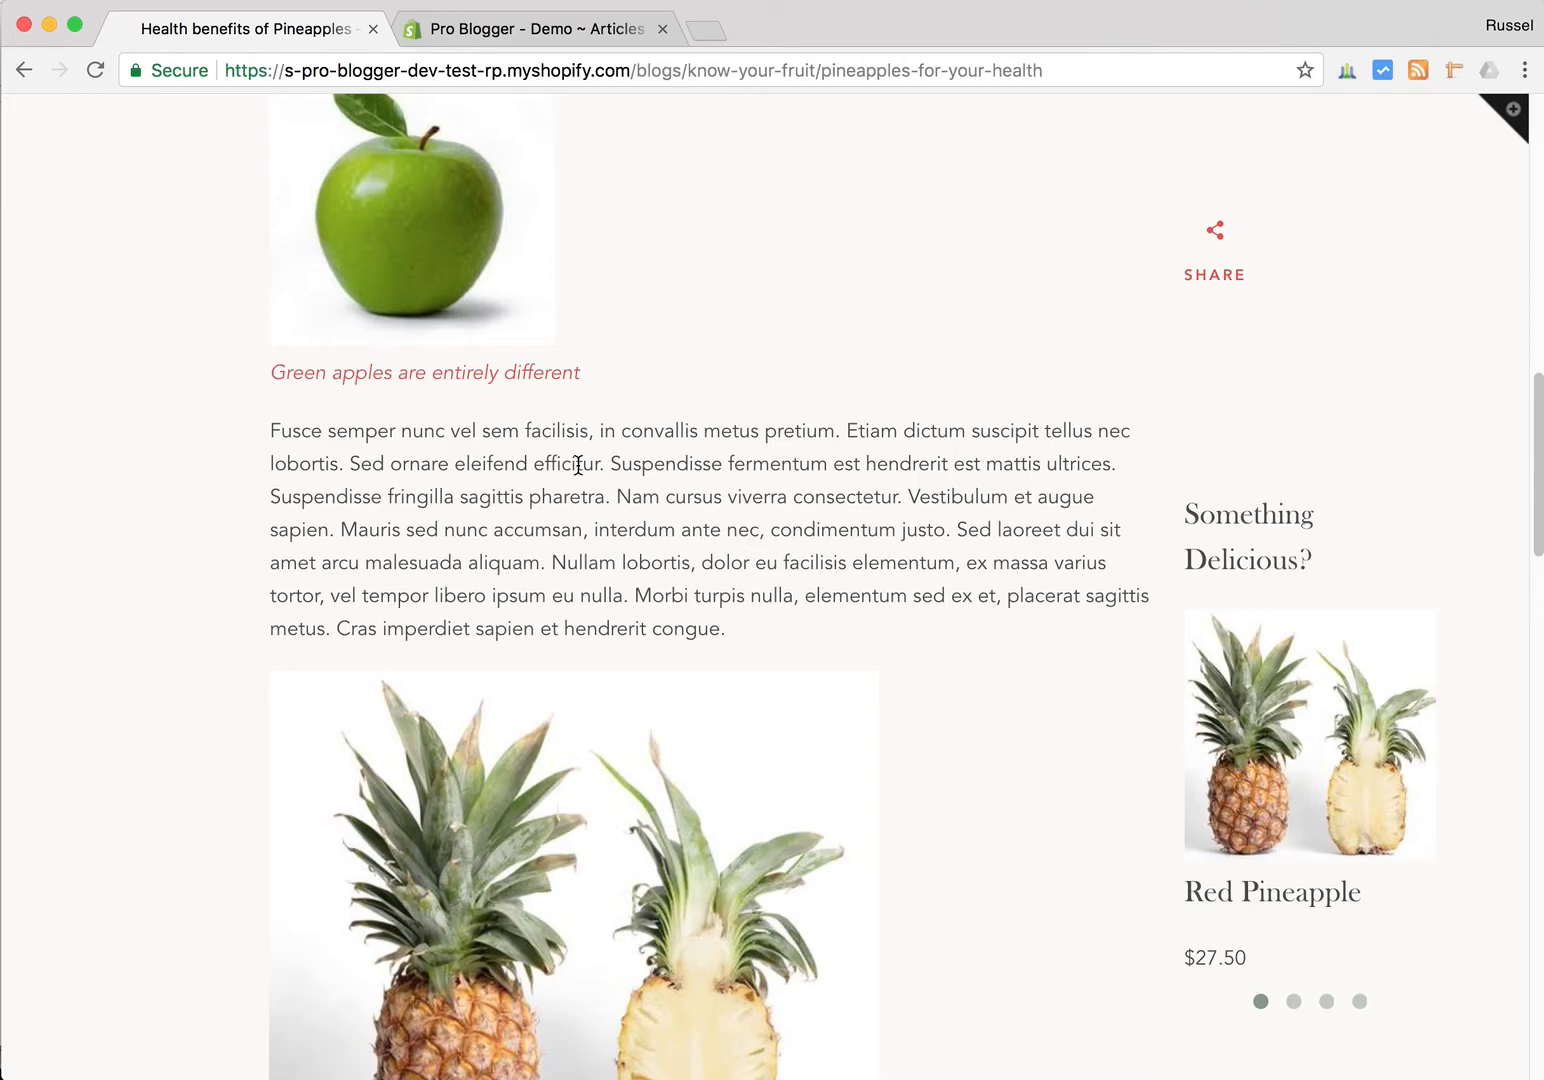
{"action": "scroll", "coordinate": [641, 496], "scroll_direction": "down", "scroll_amount": 10}
{"action": "scroll", "coordinate": [643, 498], "scroll_direction": "down", "scroll_amount": 4}
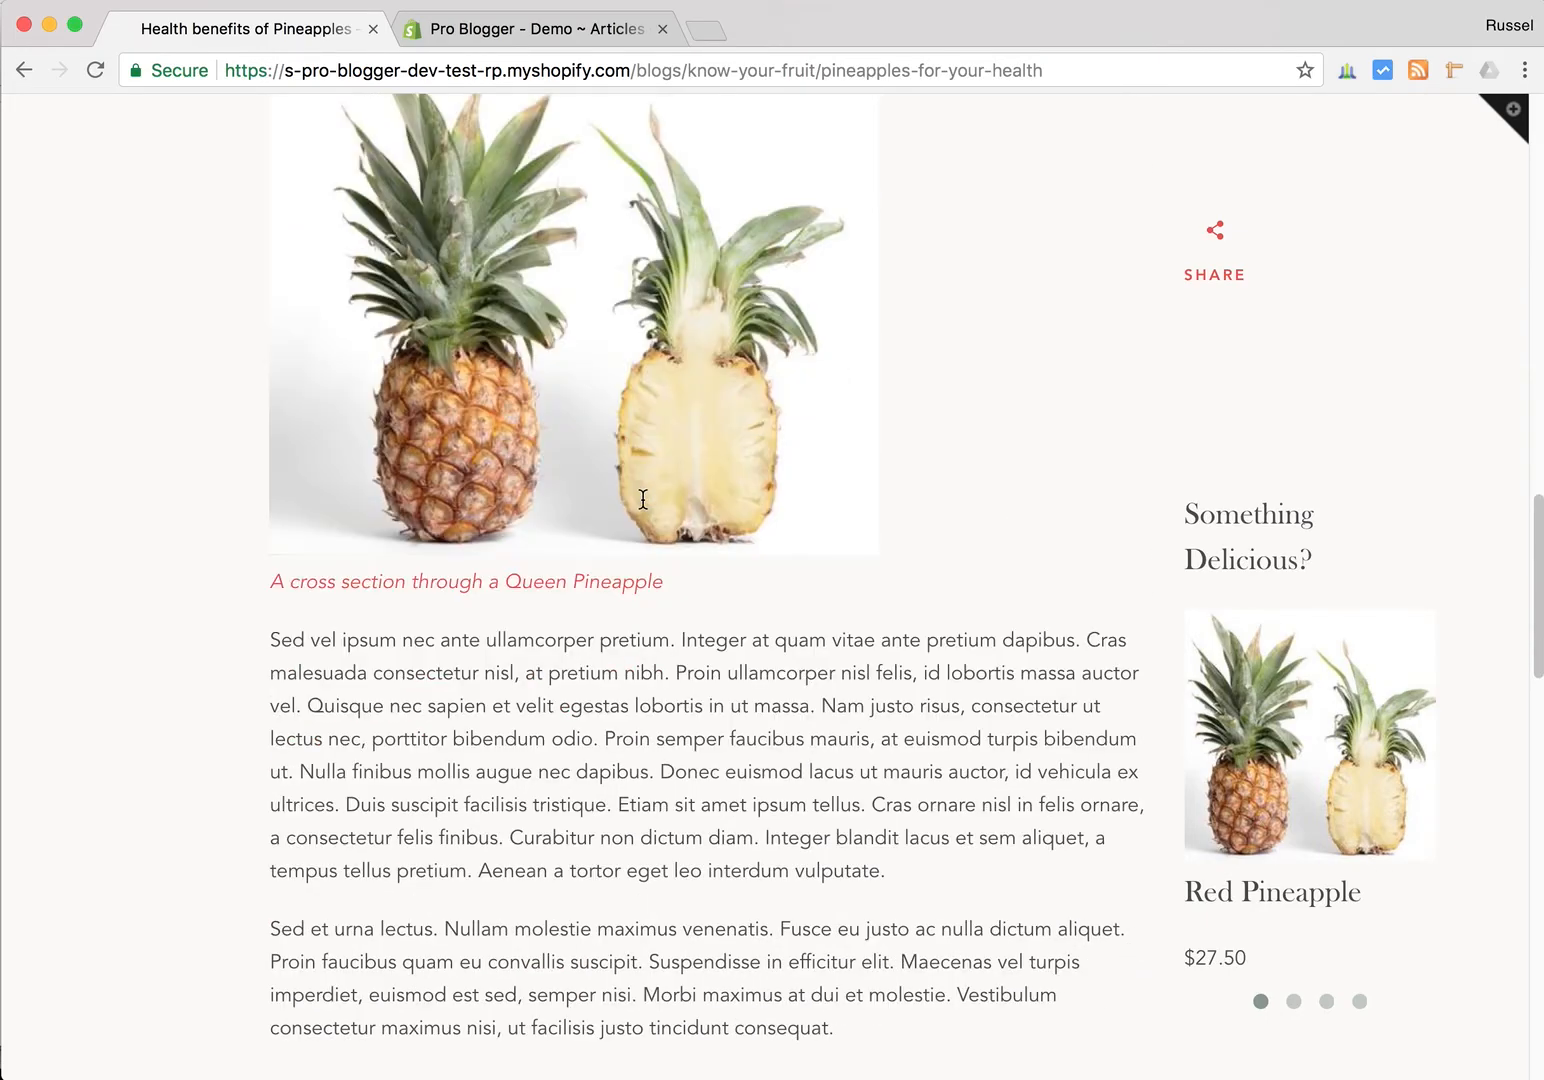